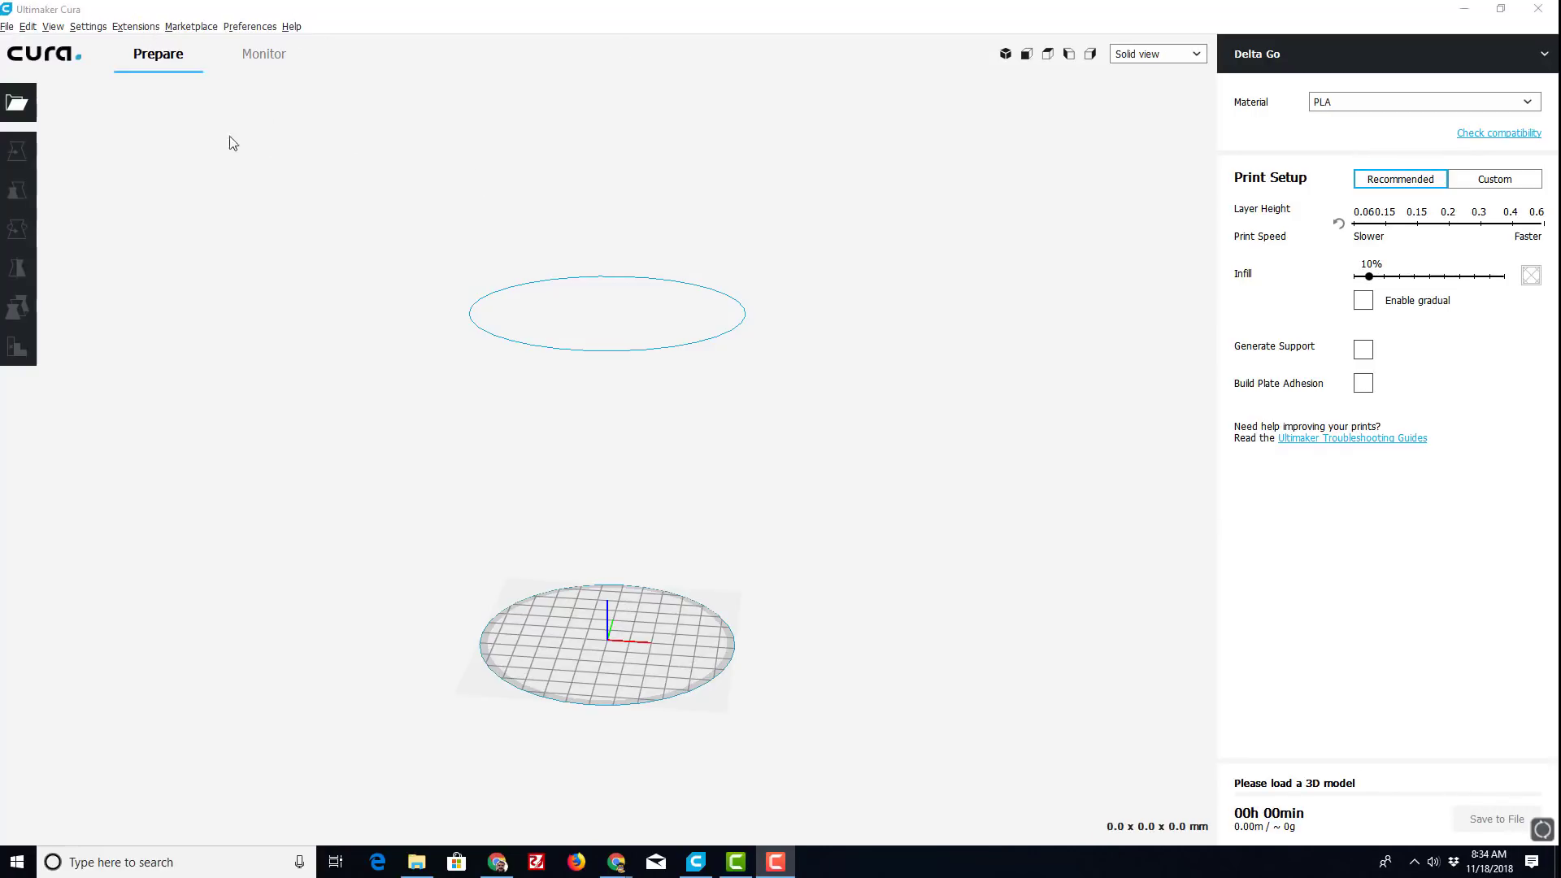
Add a Custom FFF printer named A10a
click(1313, 49)
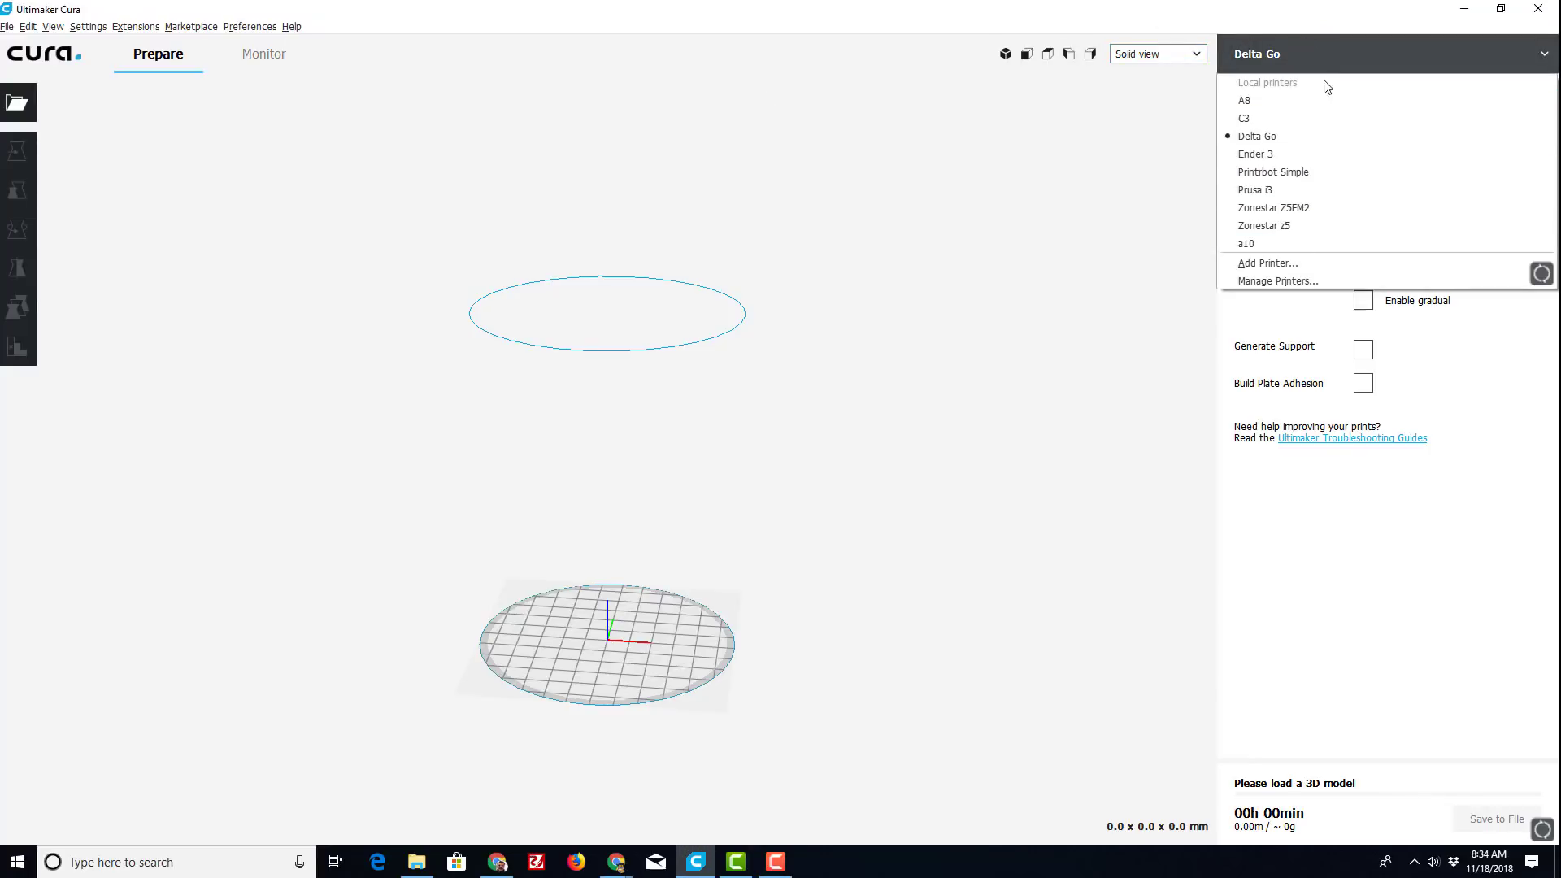
click(1266, 262)
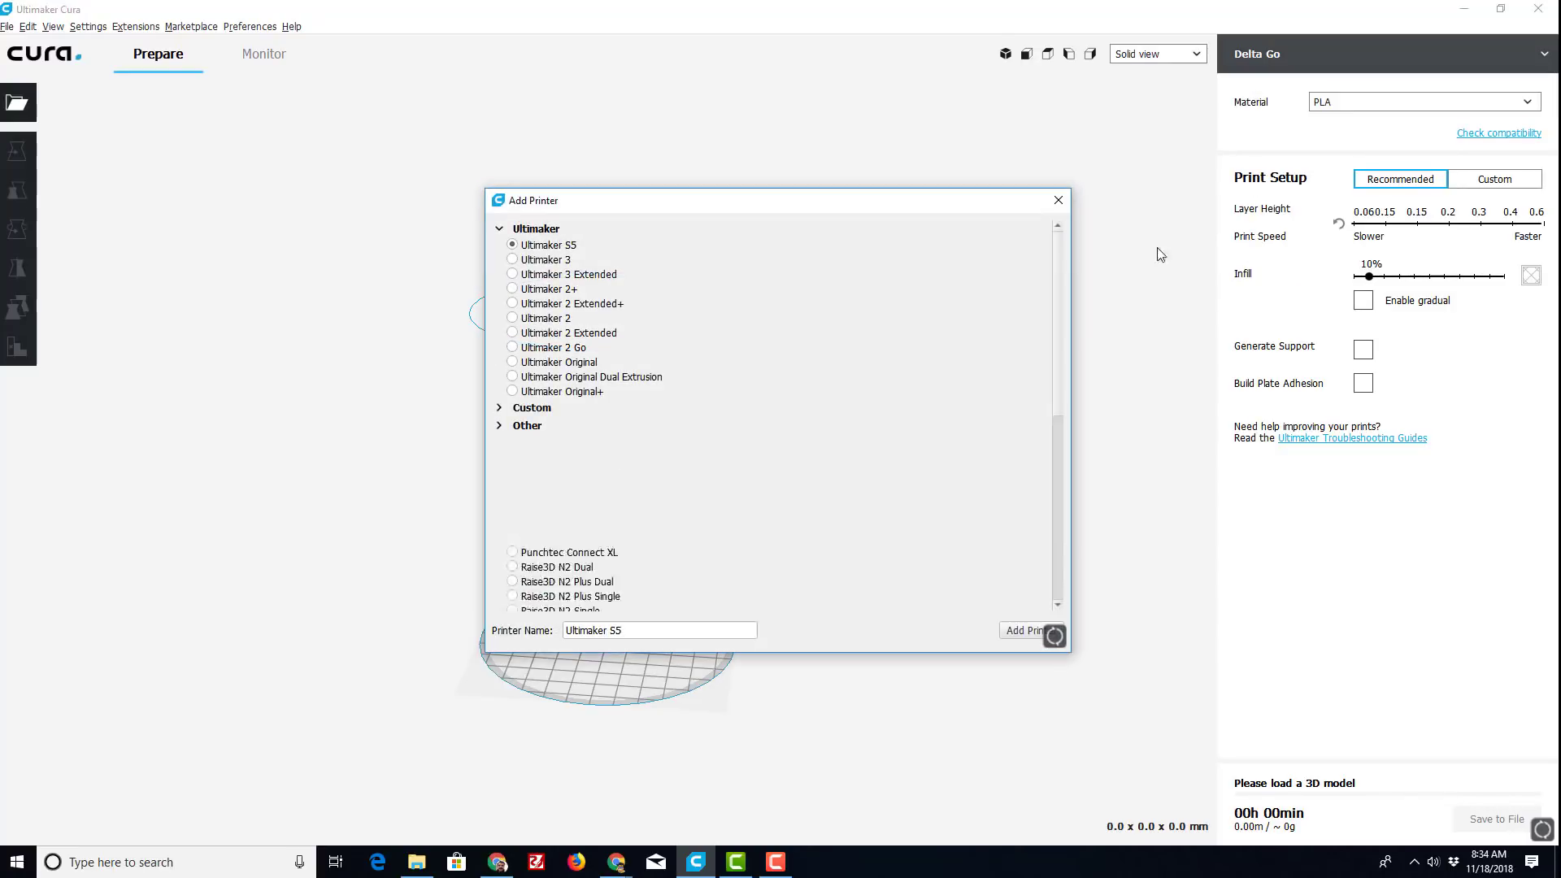
click(499, 409)
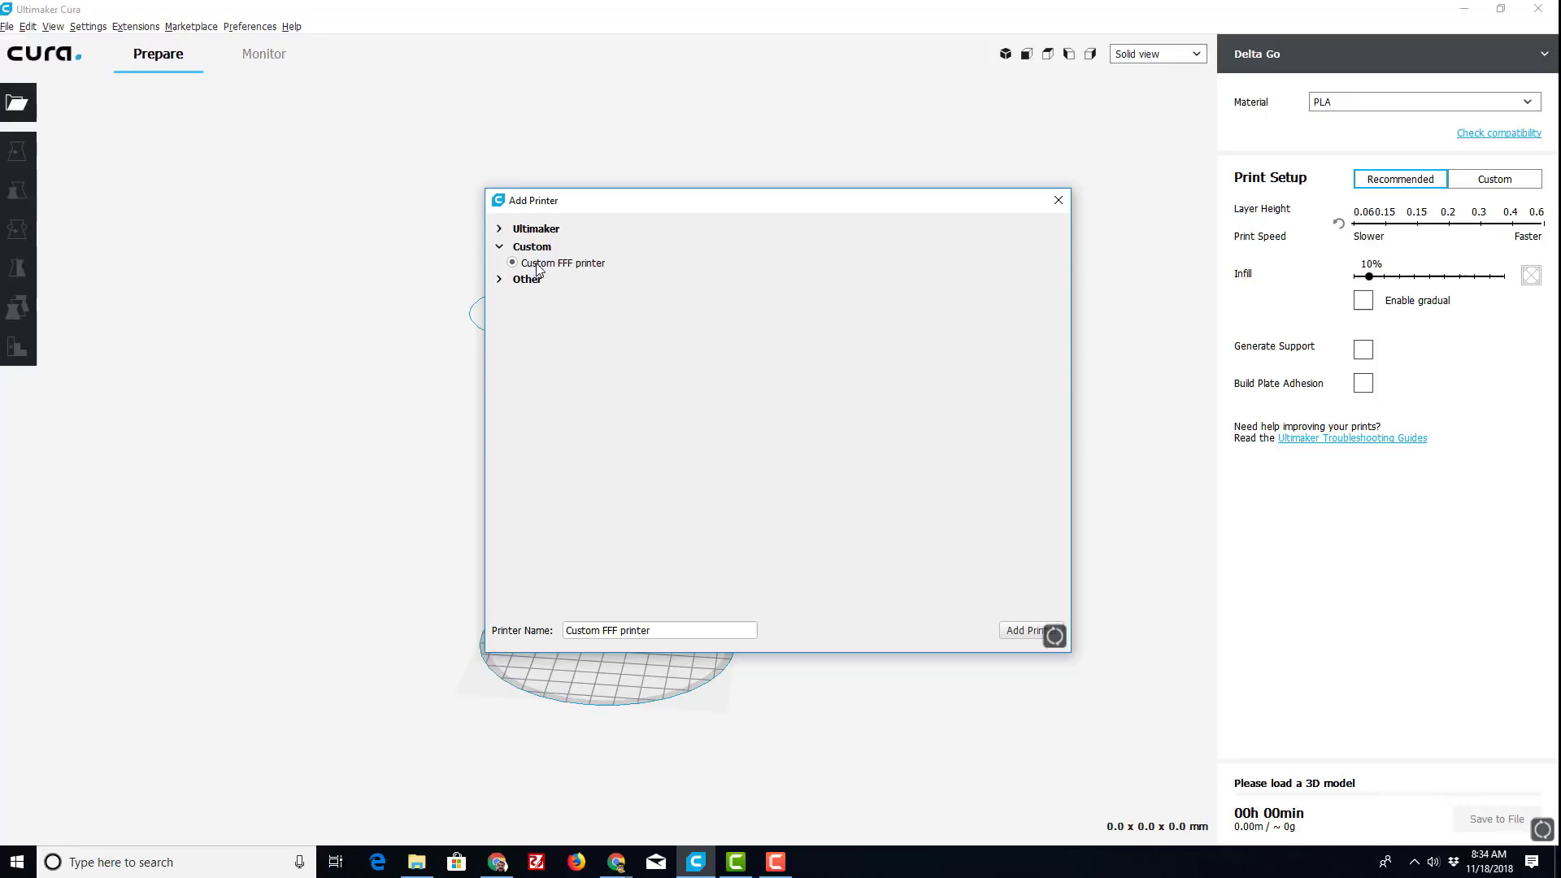
triple_click(649, 635)
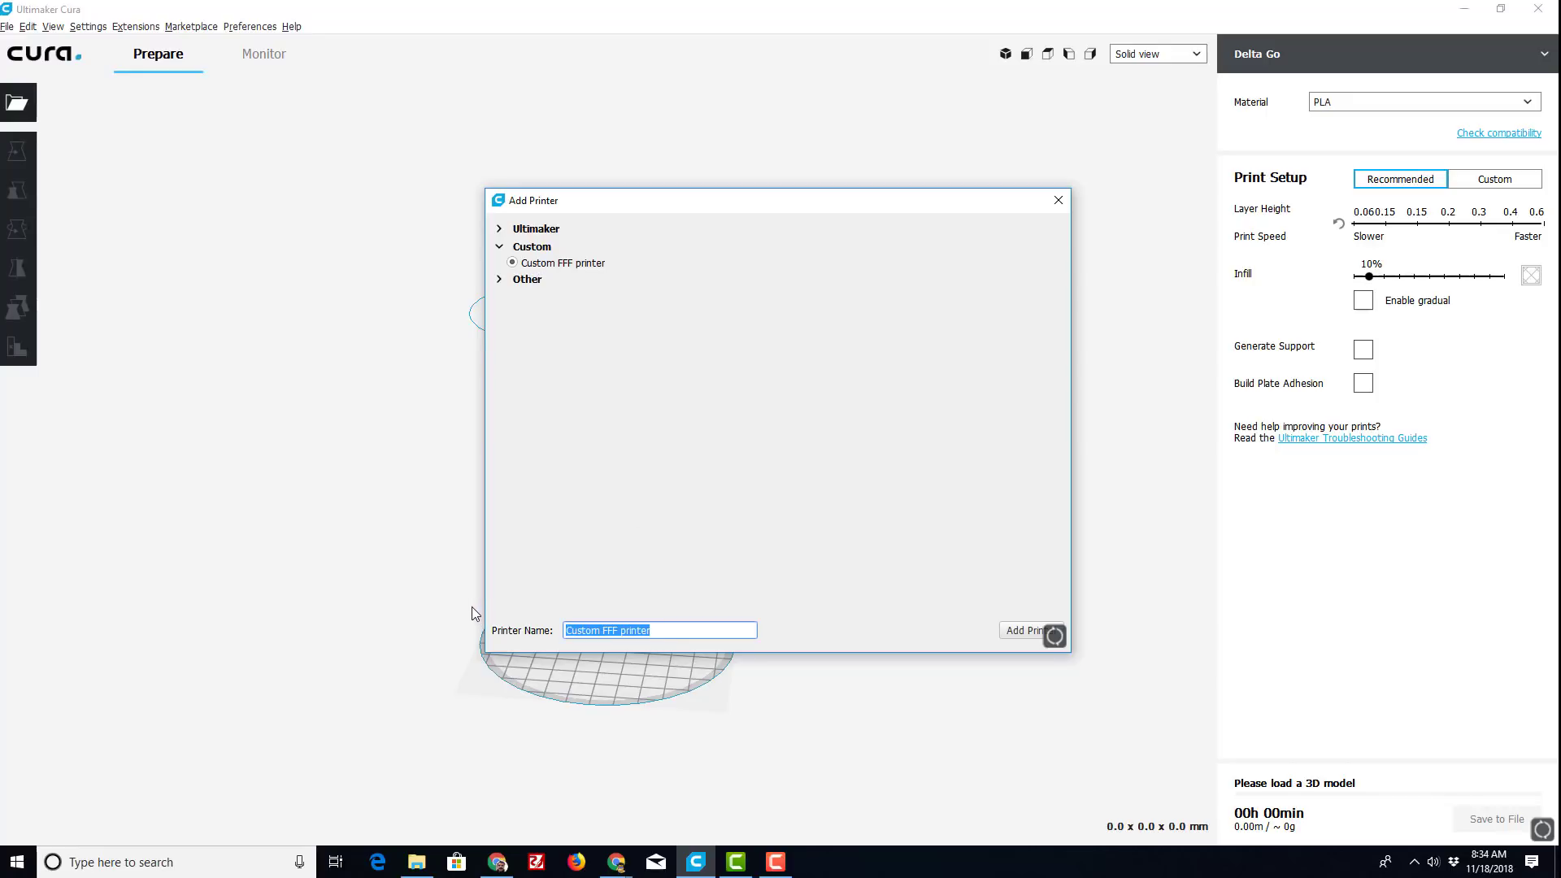
text(A10a)
click(1025, 633)
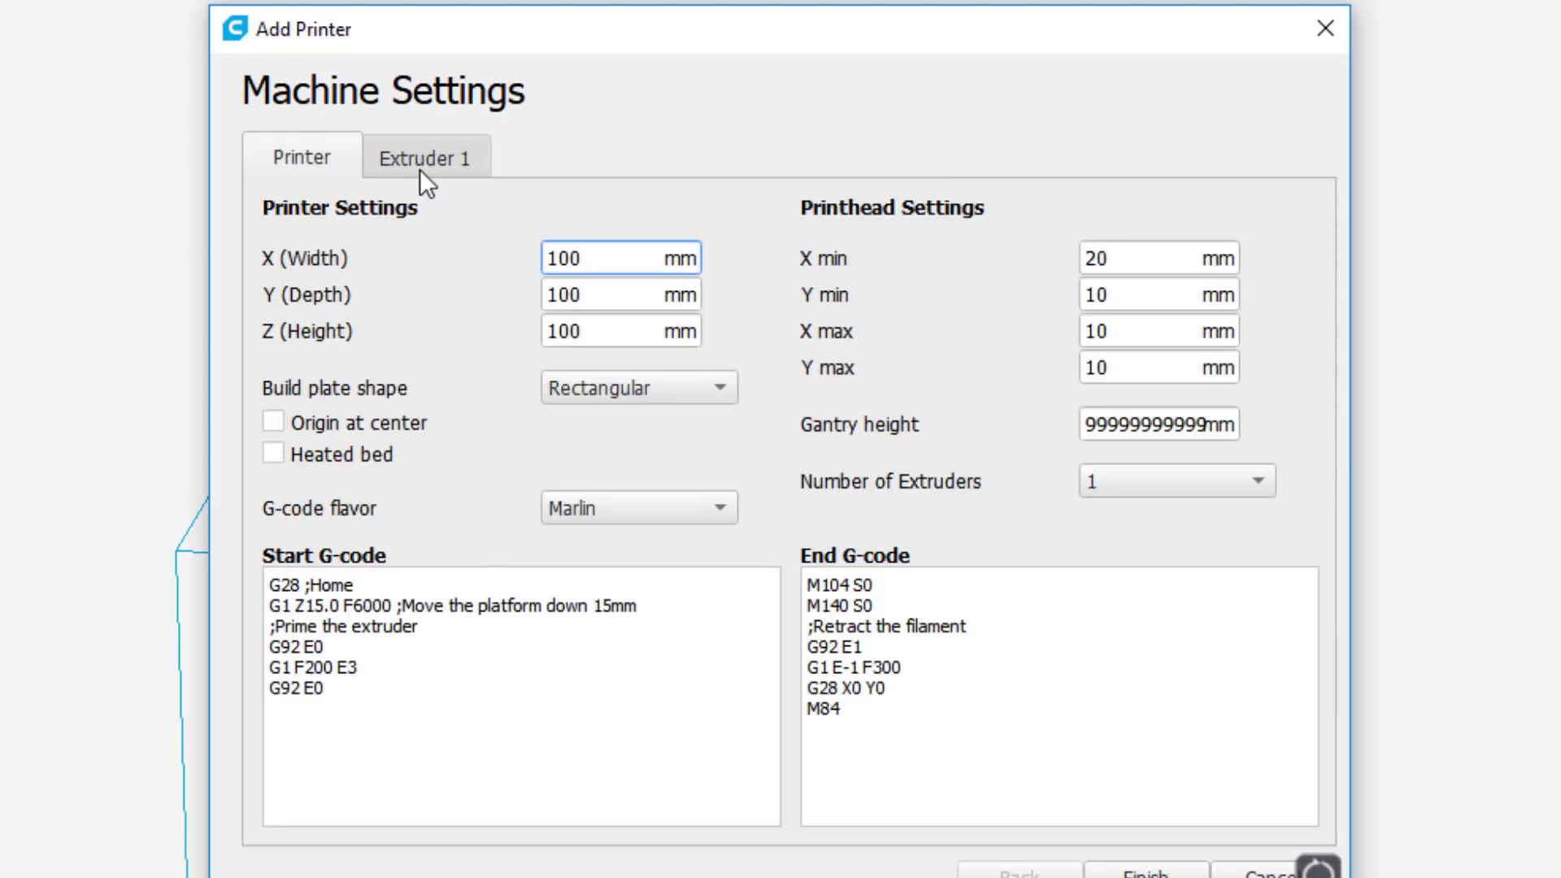
Set Extruder 1's material diameter to 1.75 mm
click(419, 169)
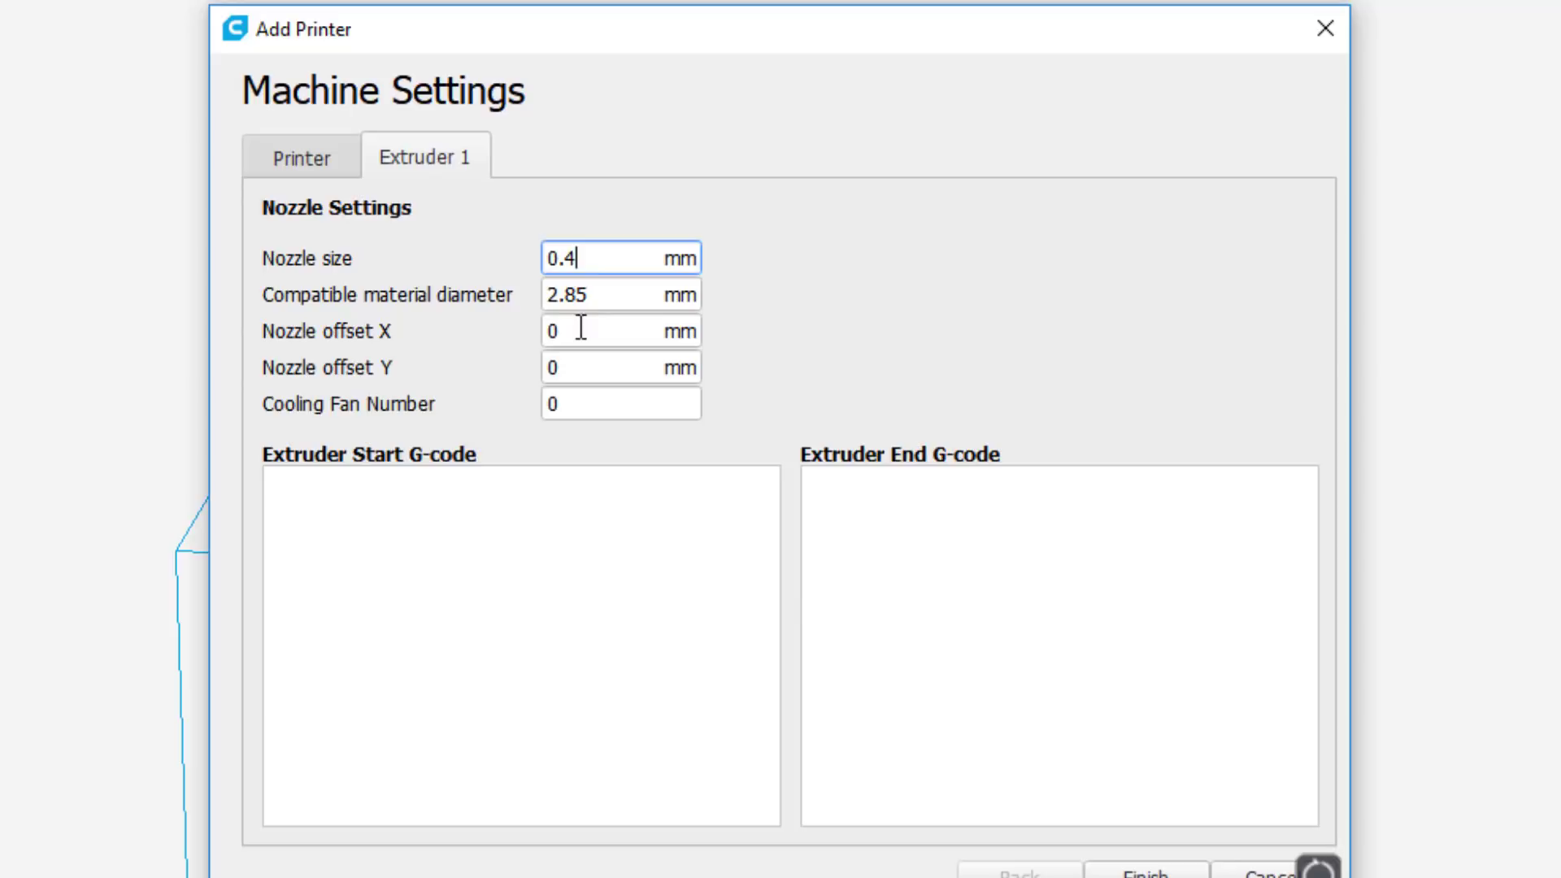
click(599, 295)
text(1.75)
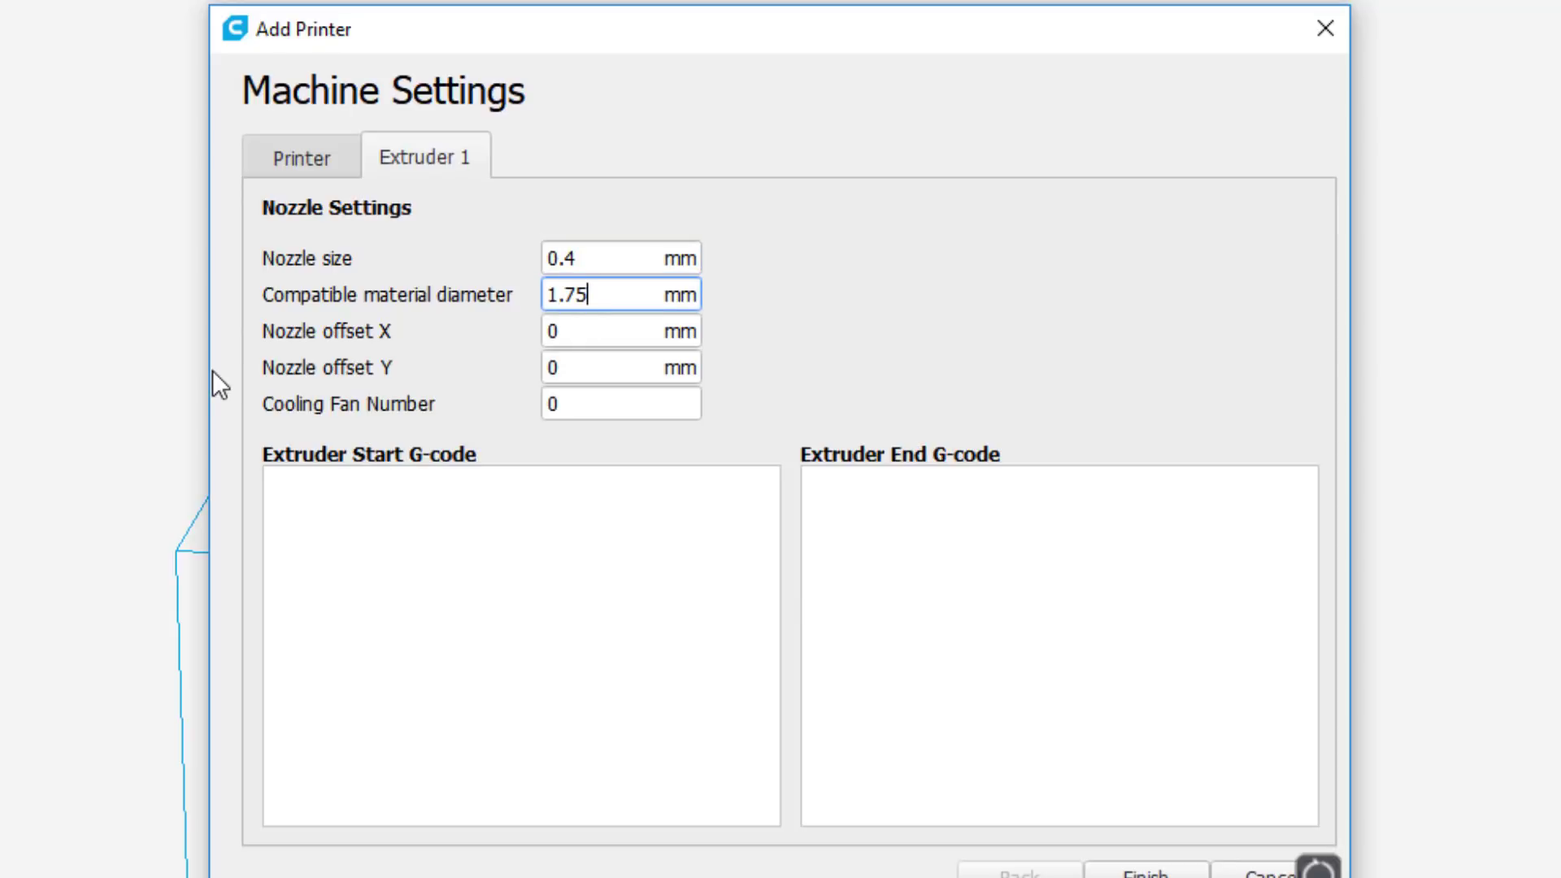
Set the printer's build volume to X 240, Y 240, Z 260 mm and enable the heated bed
click(275, 157)
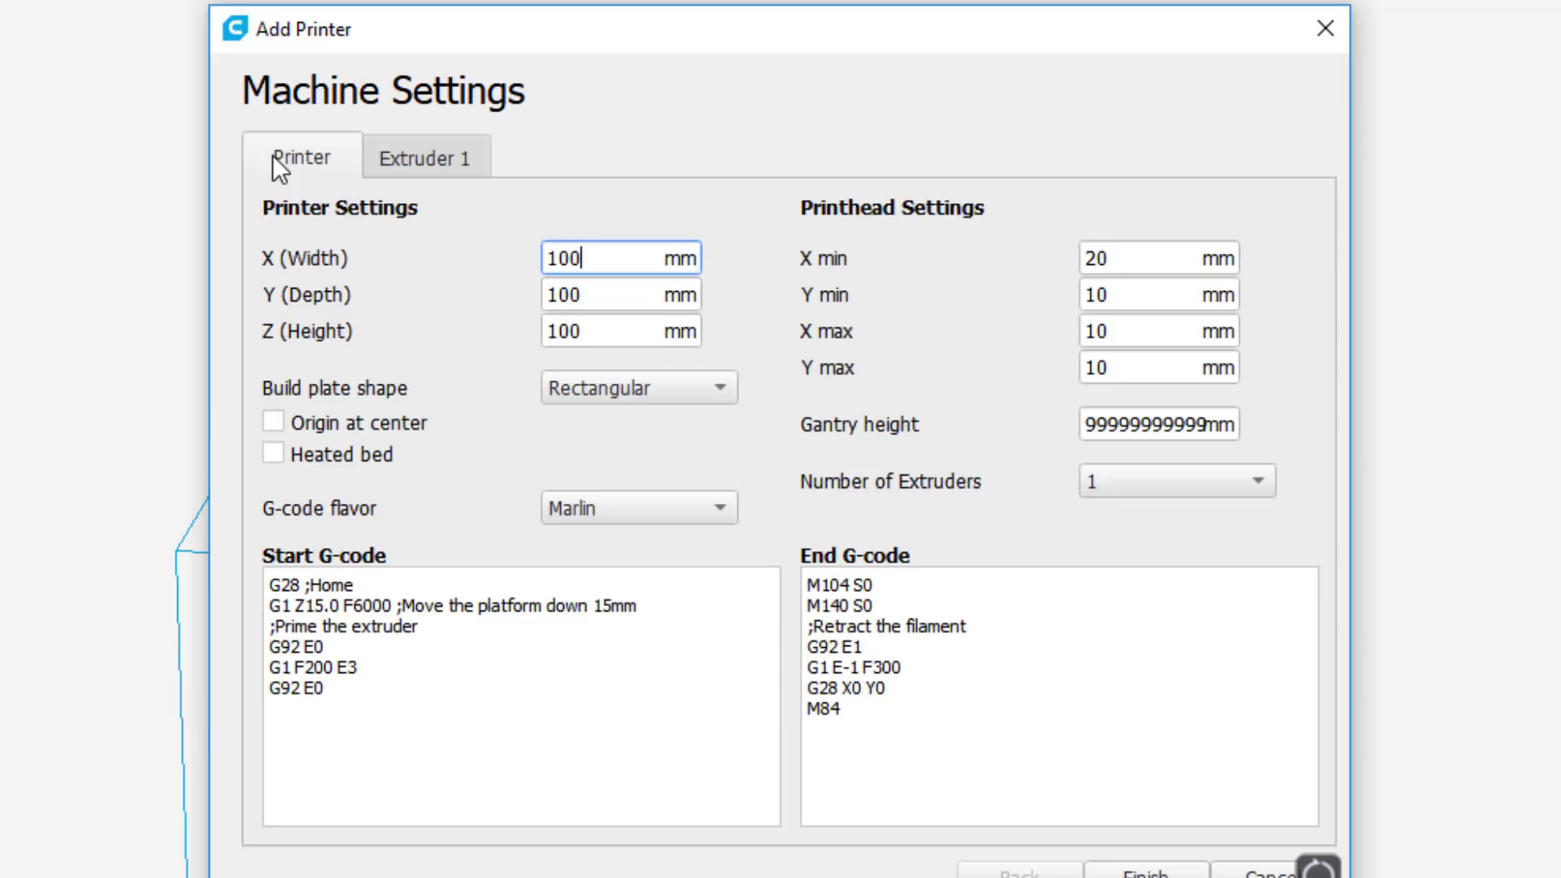
double_click(602, 267)
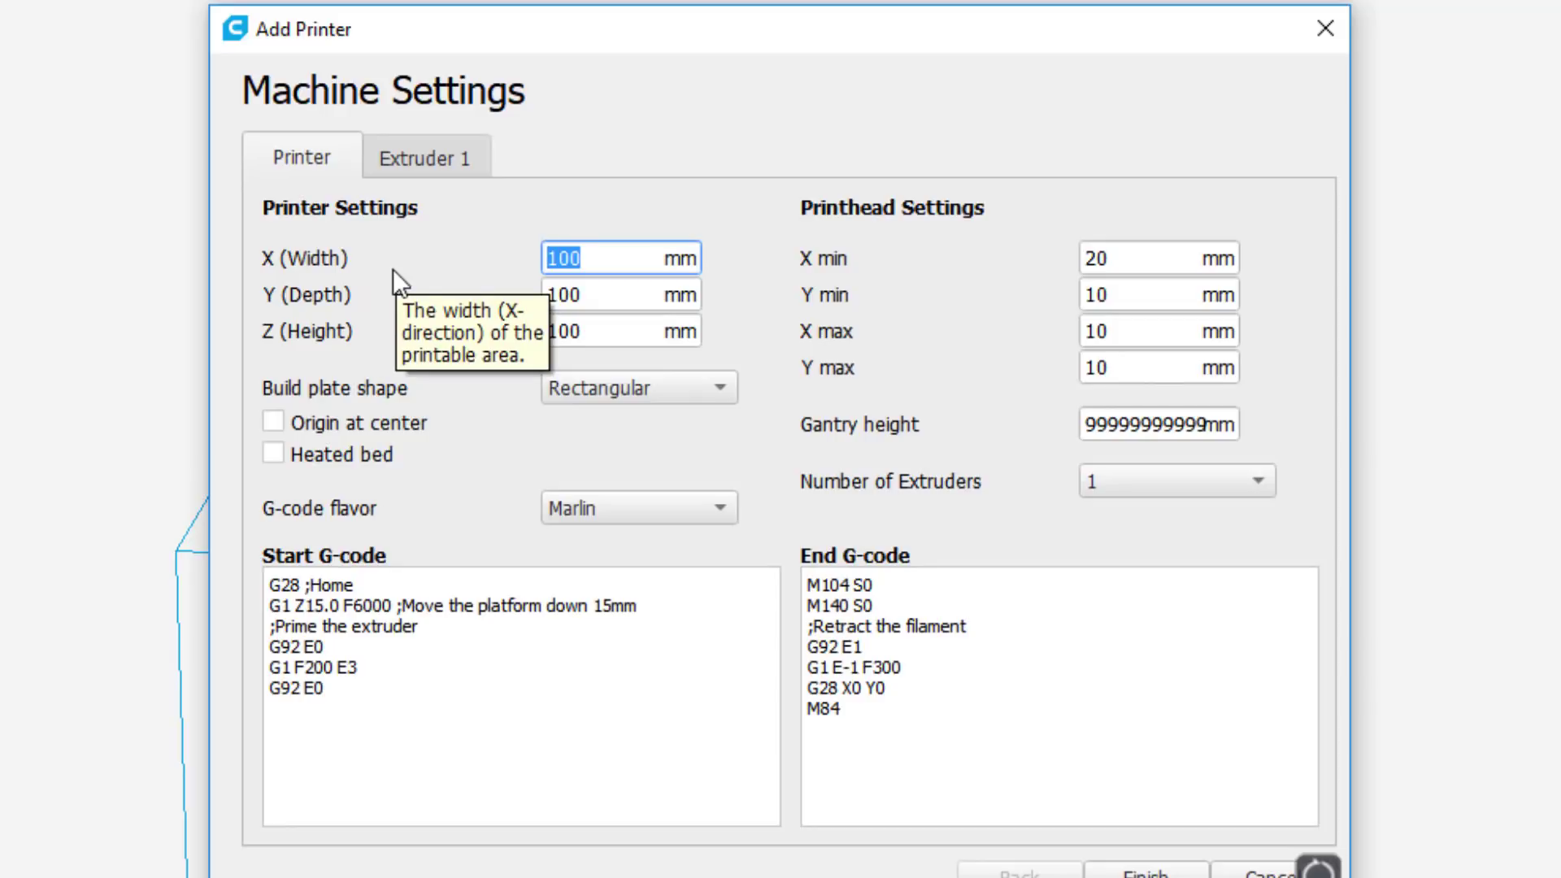
text(240)
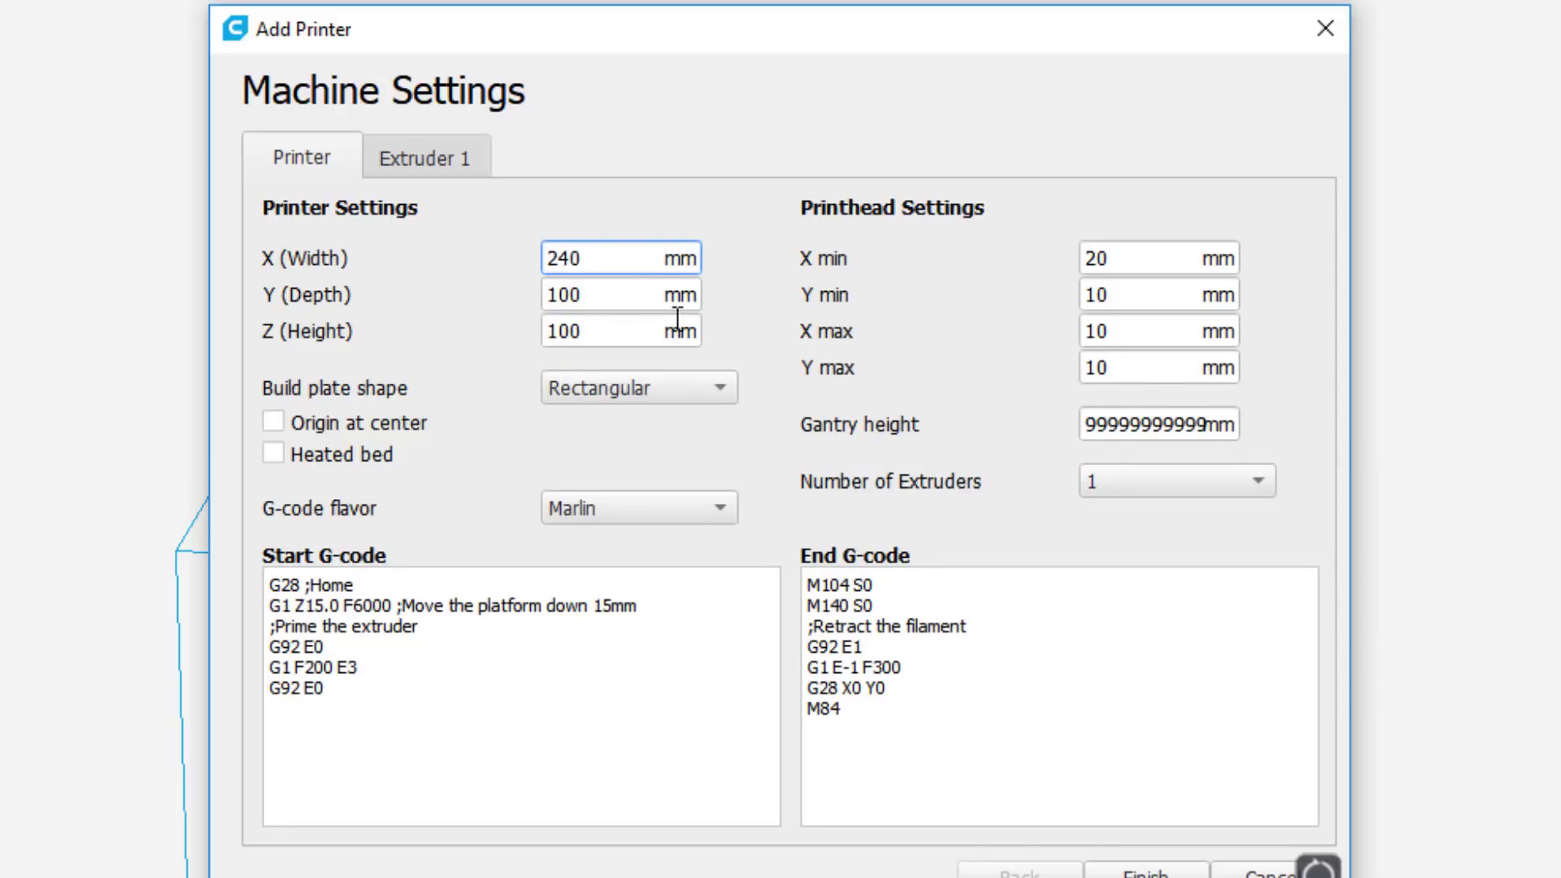
double_click(561, 295)
text(240)
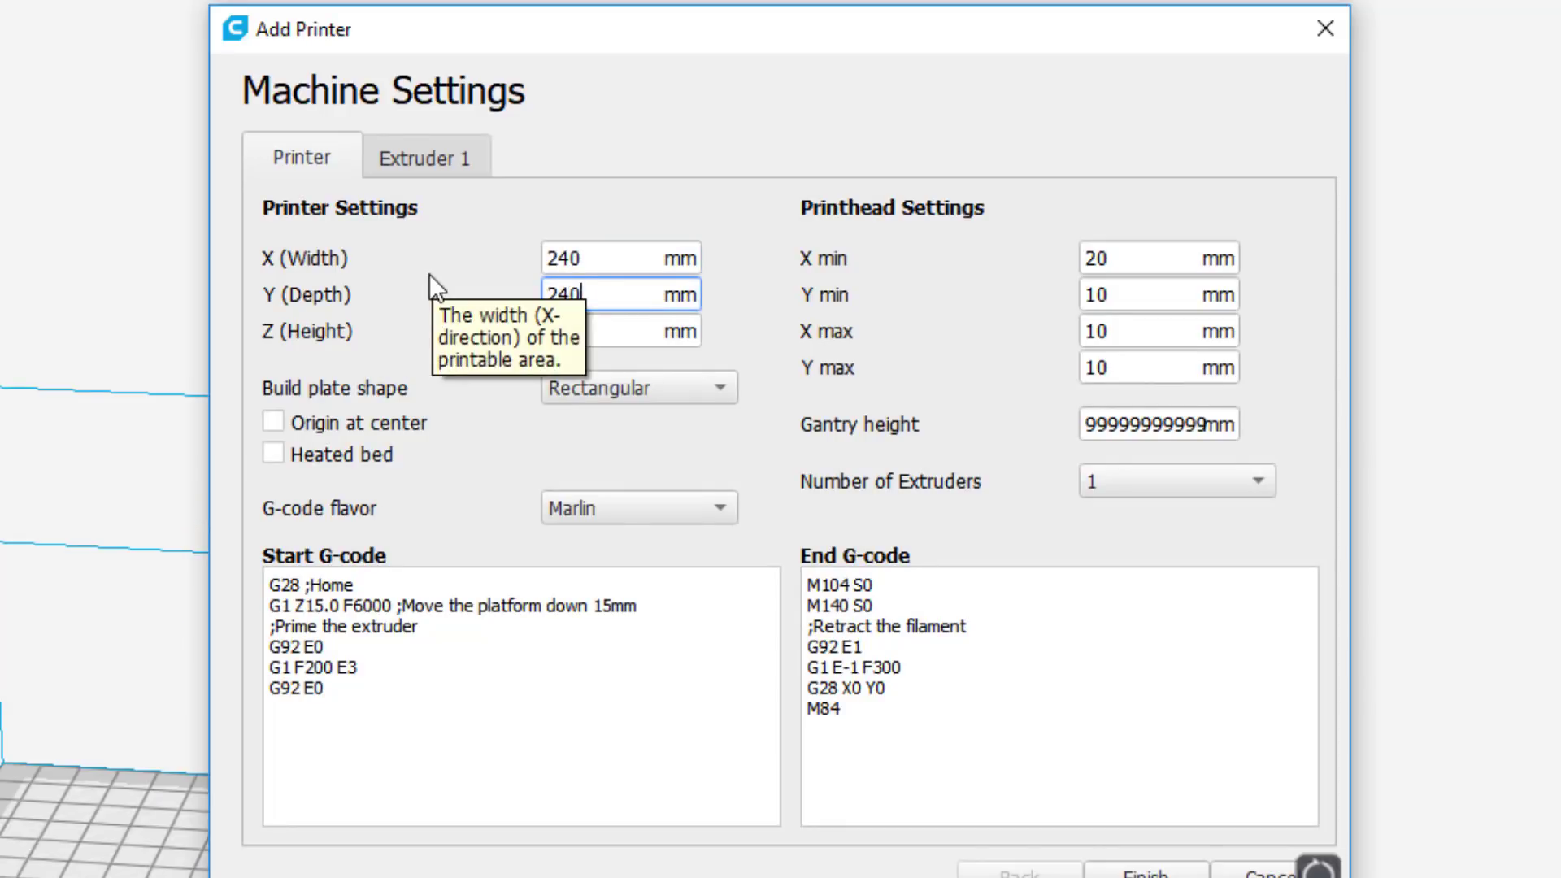
double_click(611, 338)
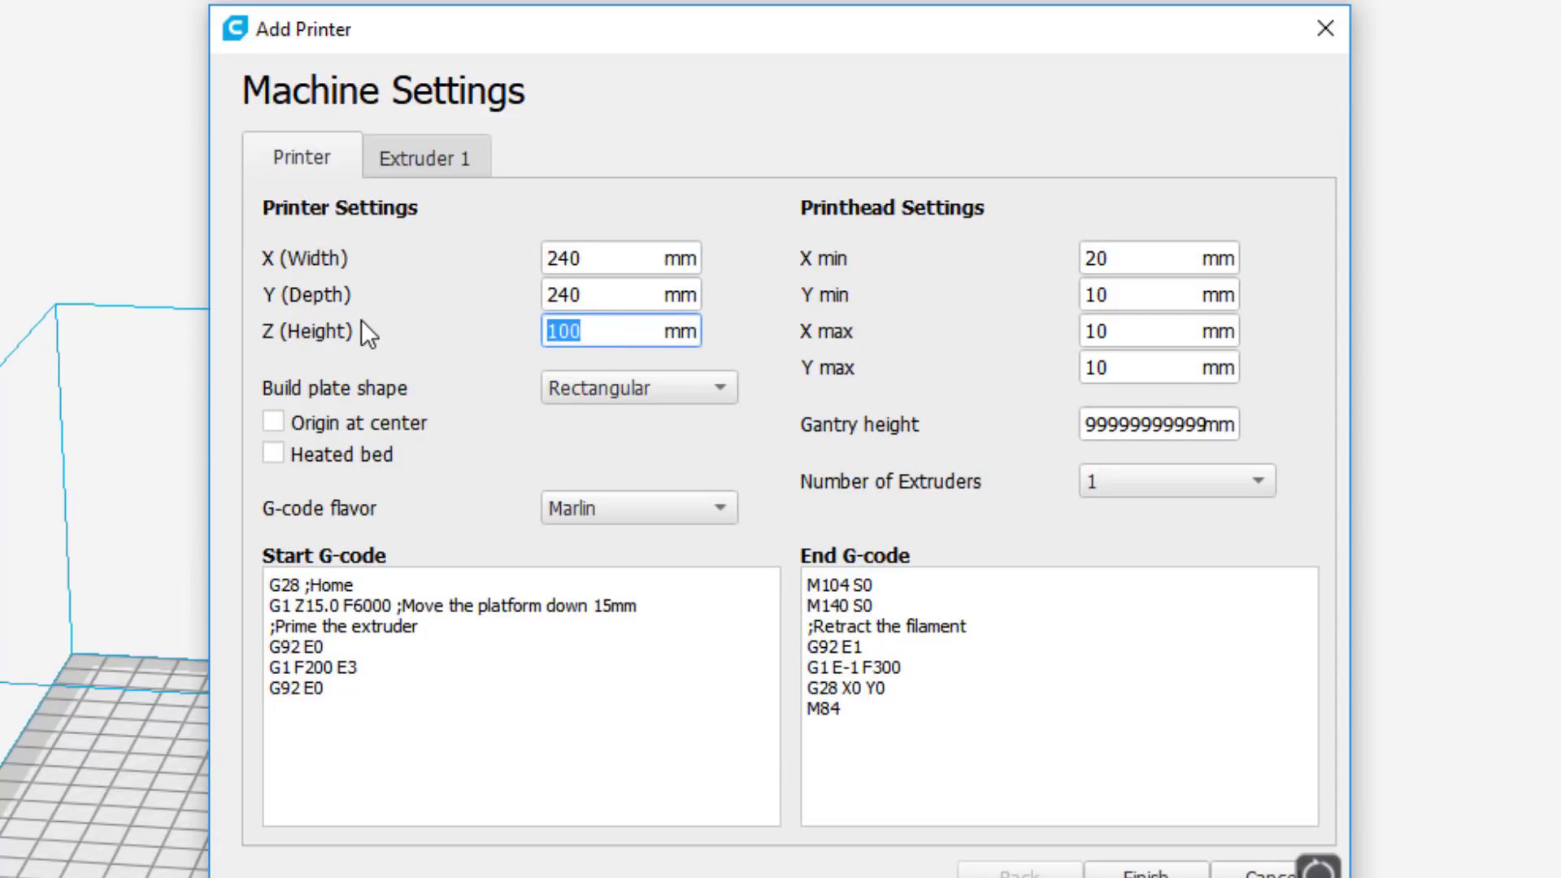
text(260)
click(275, 452)
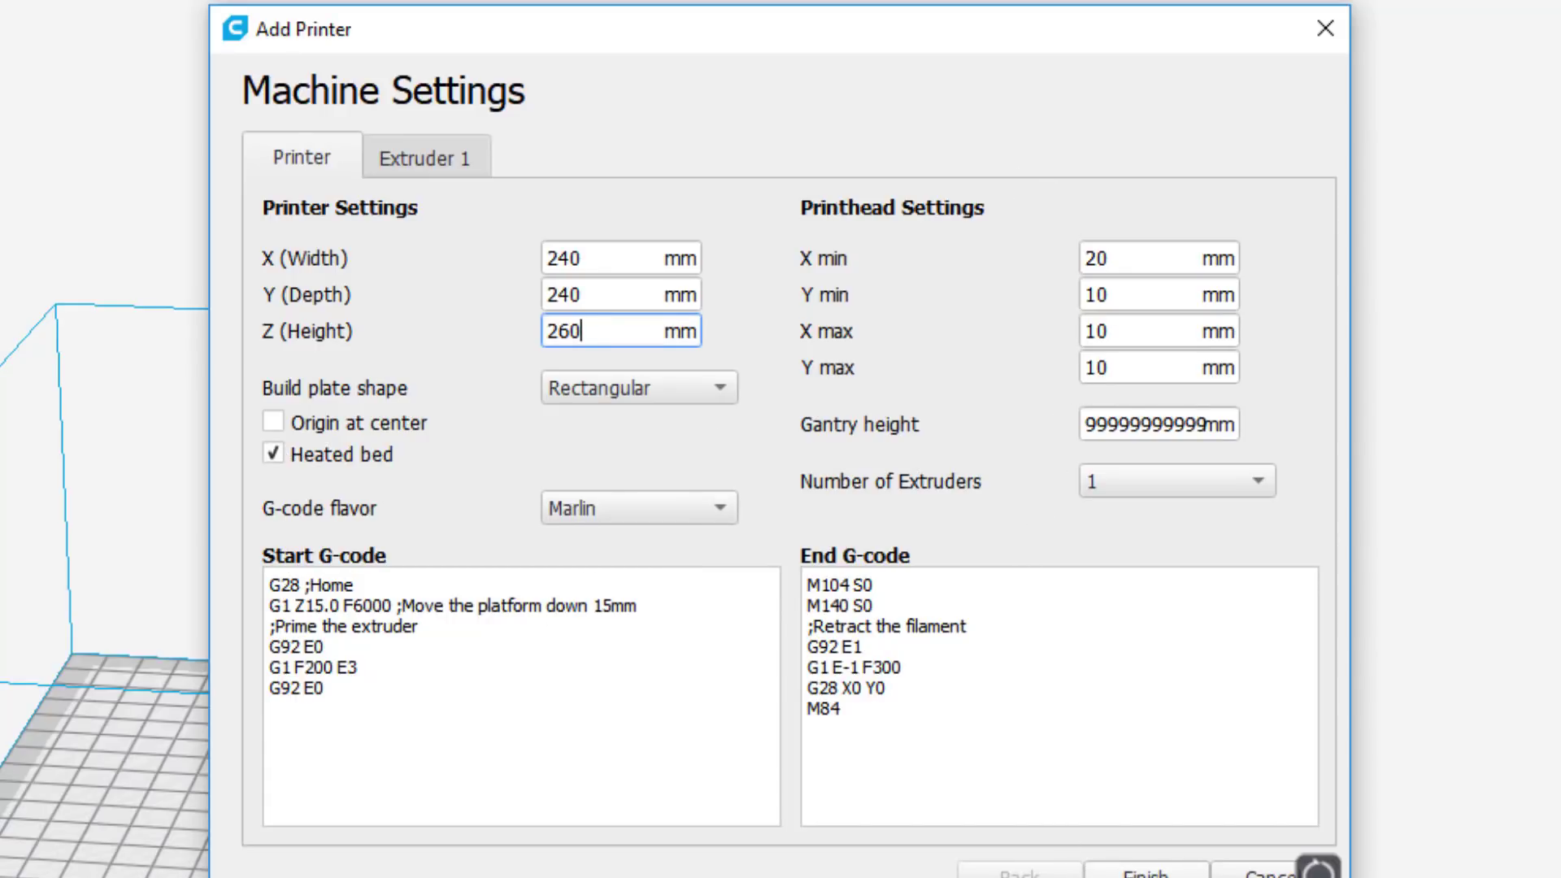
Finish the A10a printer setup, then sign in to Tinkercad and create a new blank design
click(1138, 867)
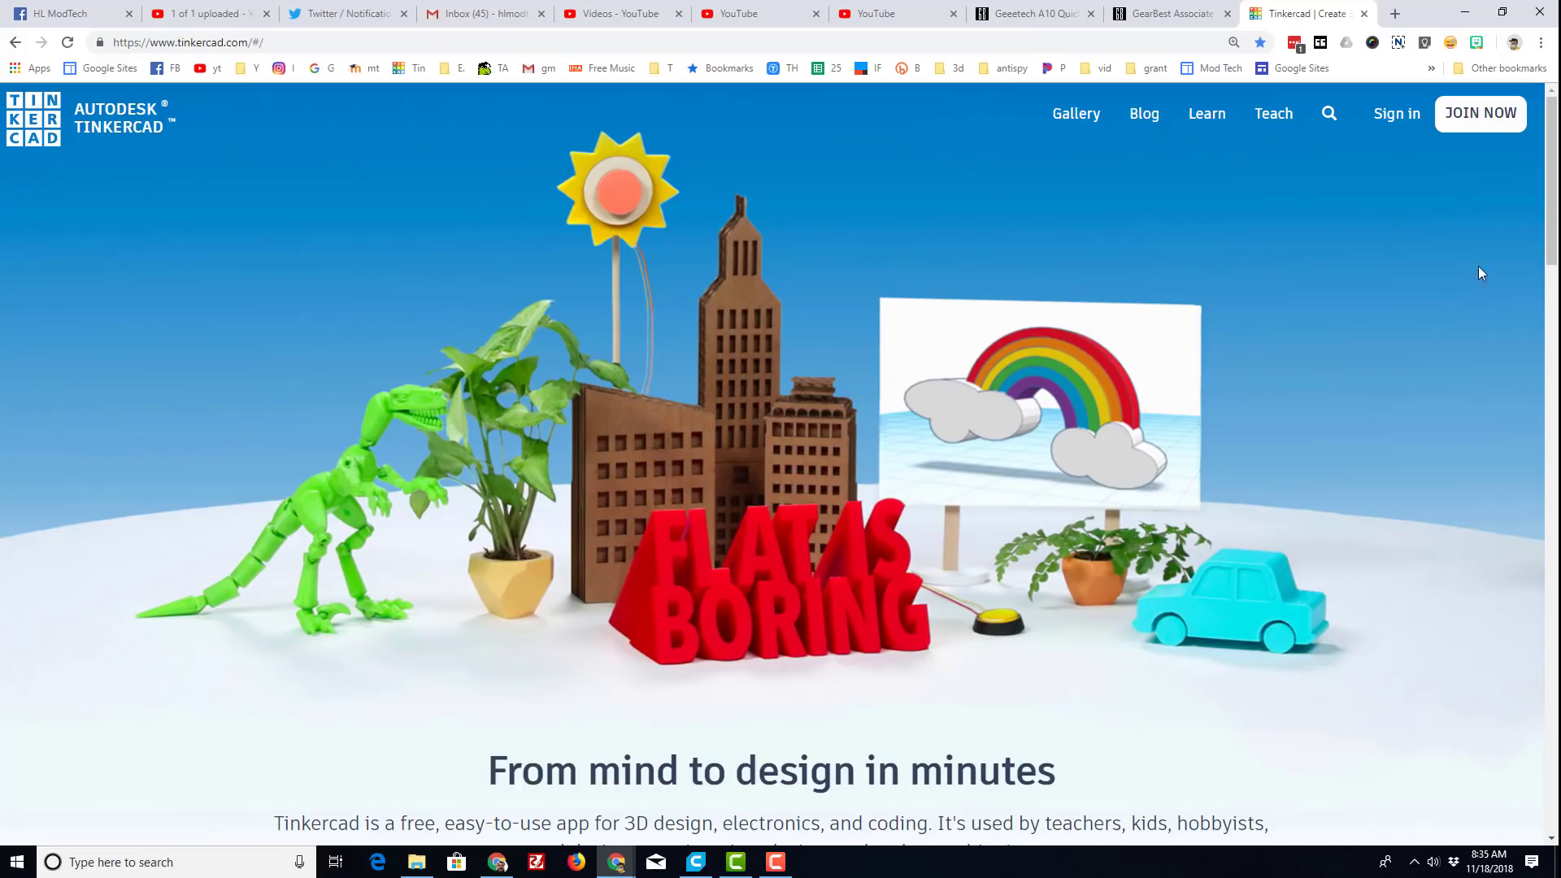
click(1396, 114)
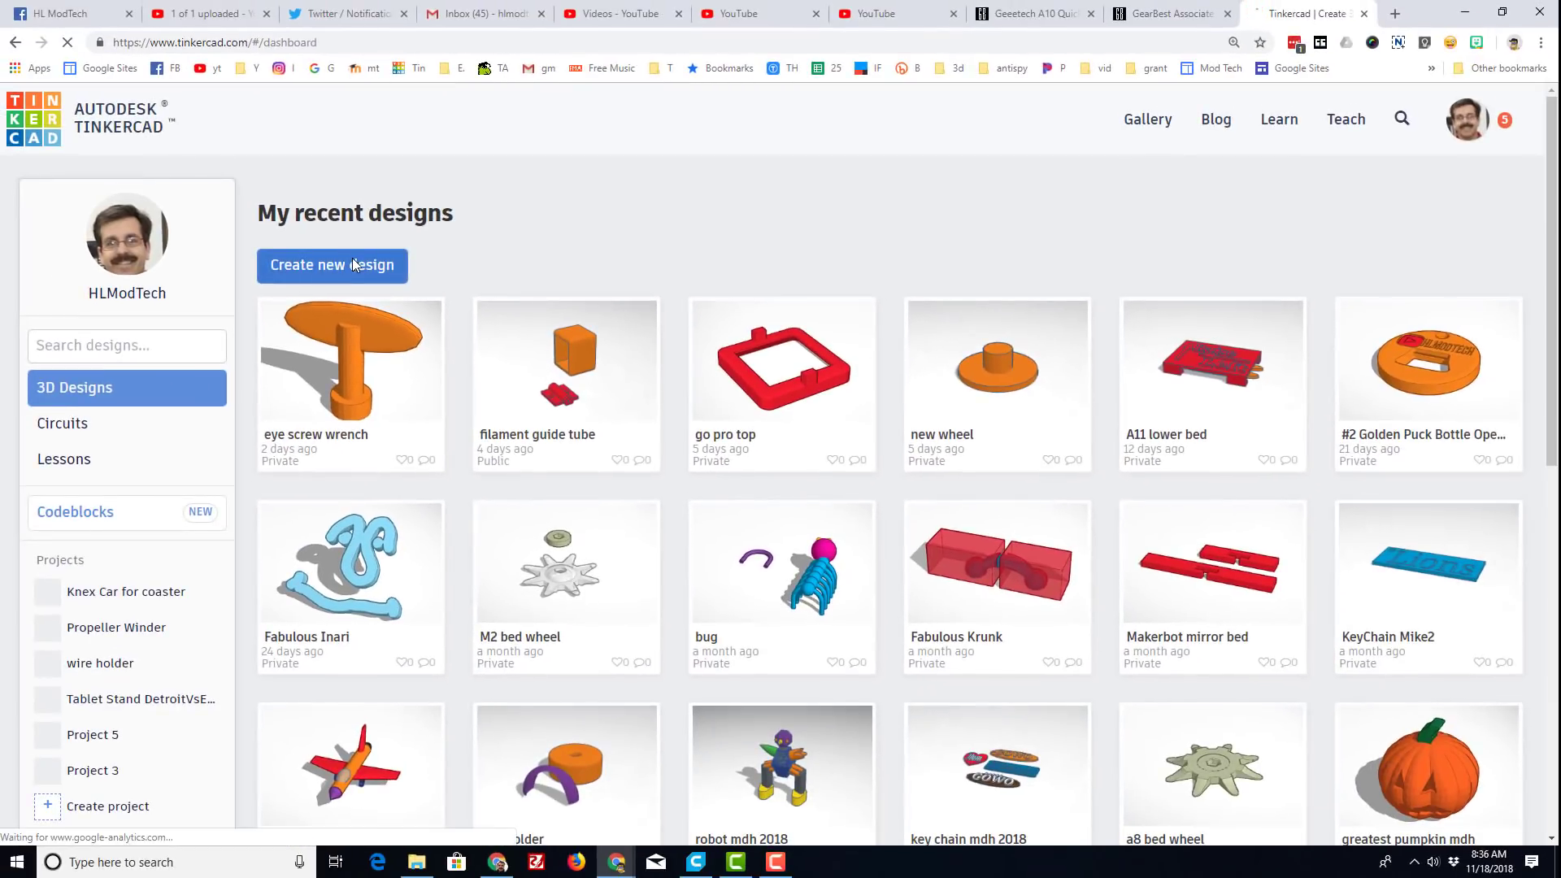
click(351, 262)
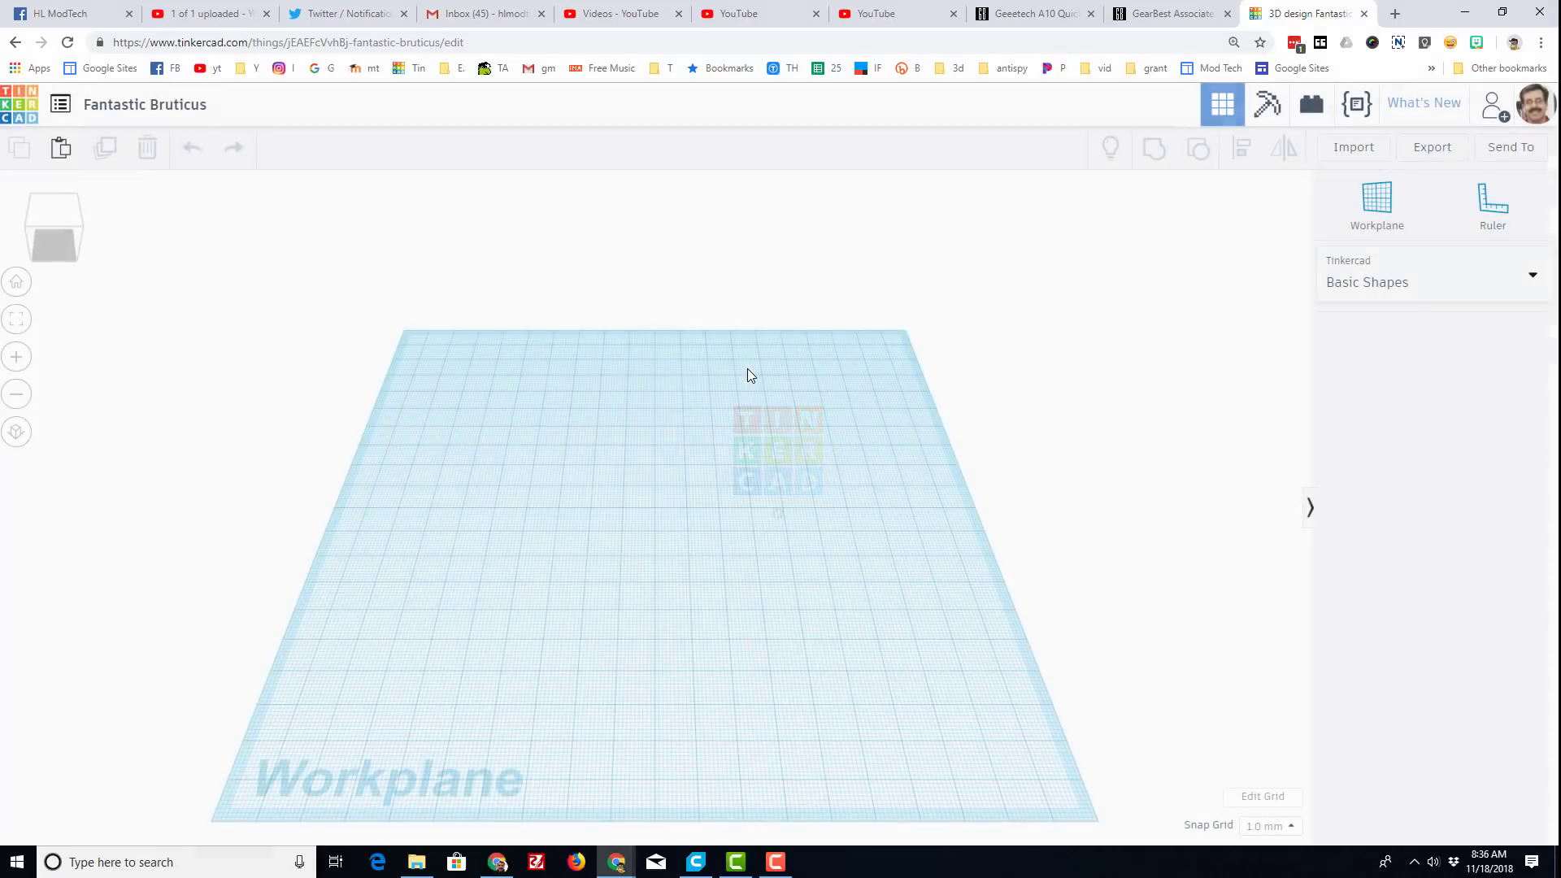
Place a red box on the workplane and size it 10 × 10 × 10 mm
drag(1379, 494, 642, 518)
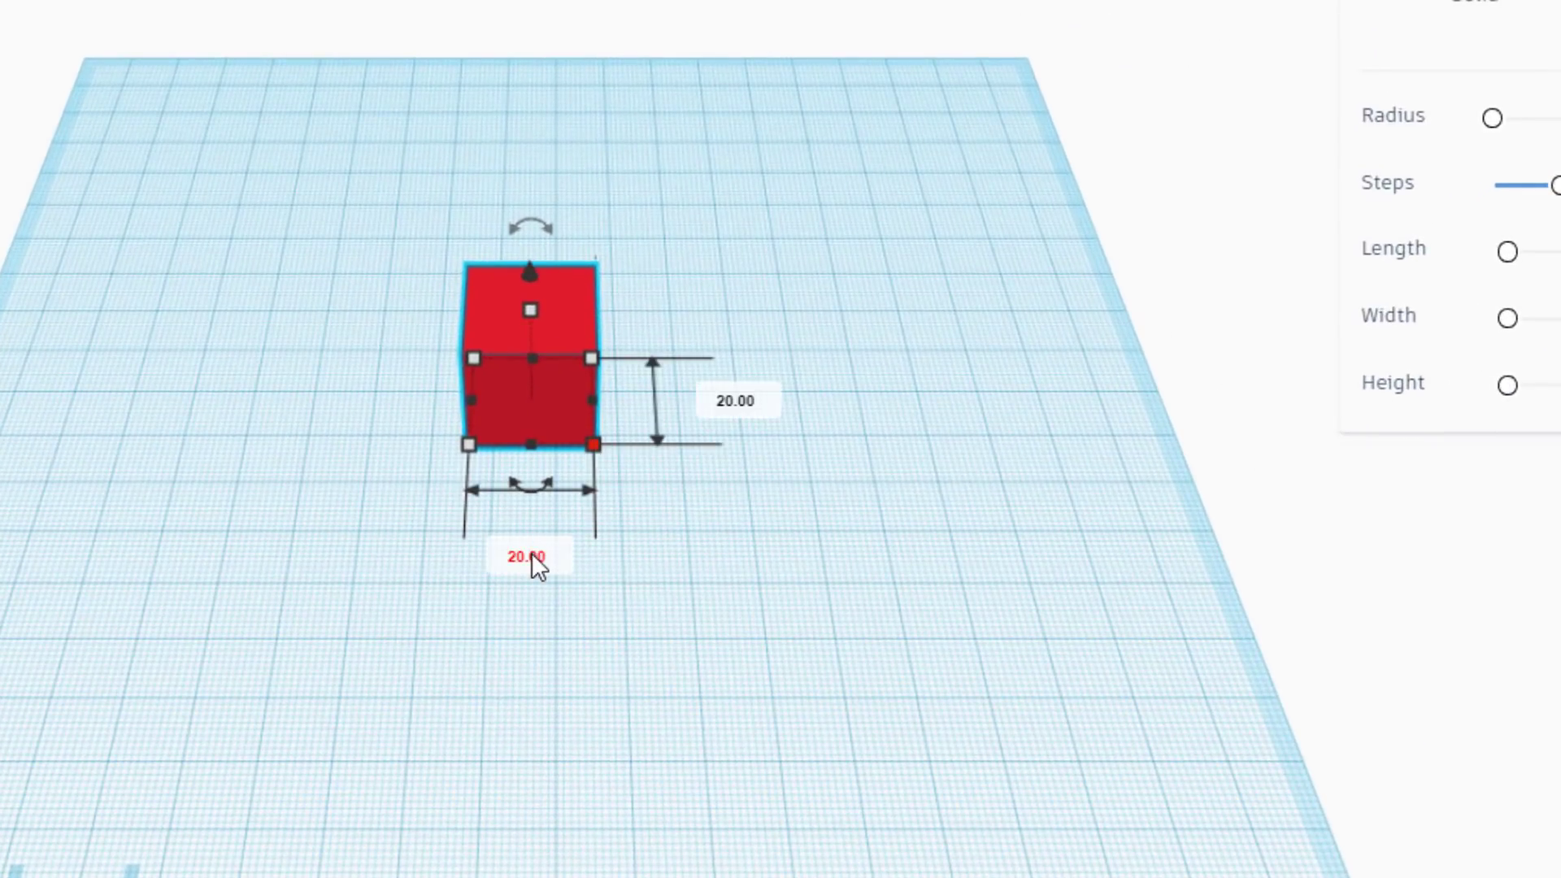
click(530, 553)
text(10)
key(Return)
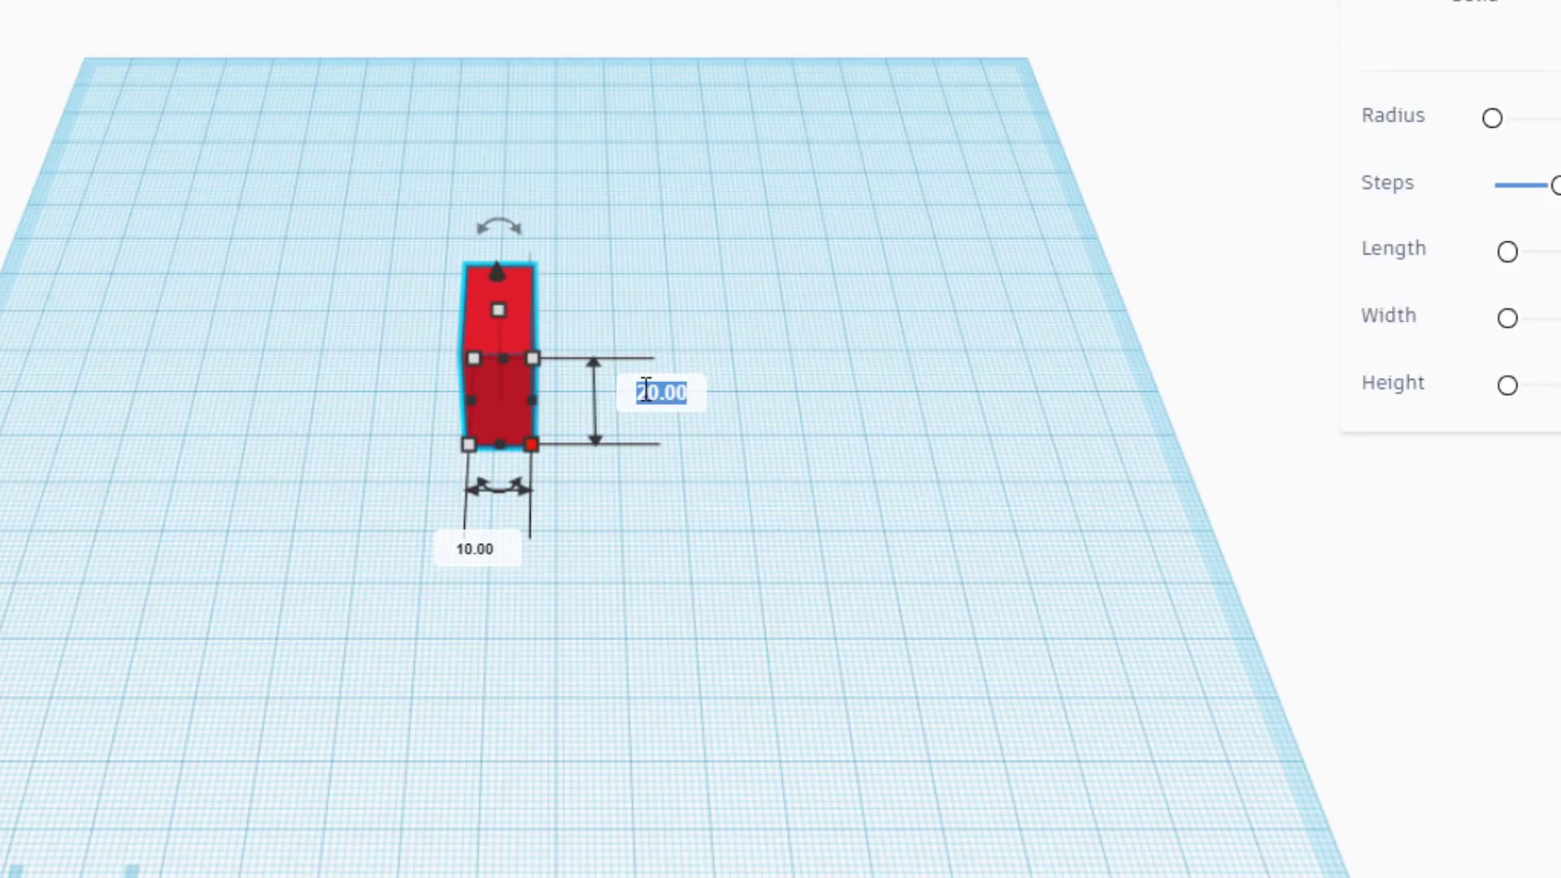
text(10)
key(Return)
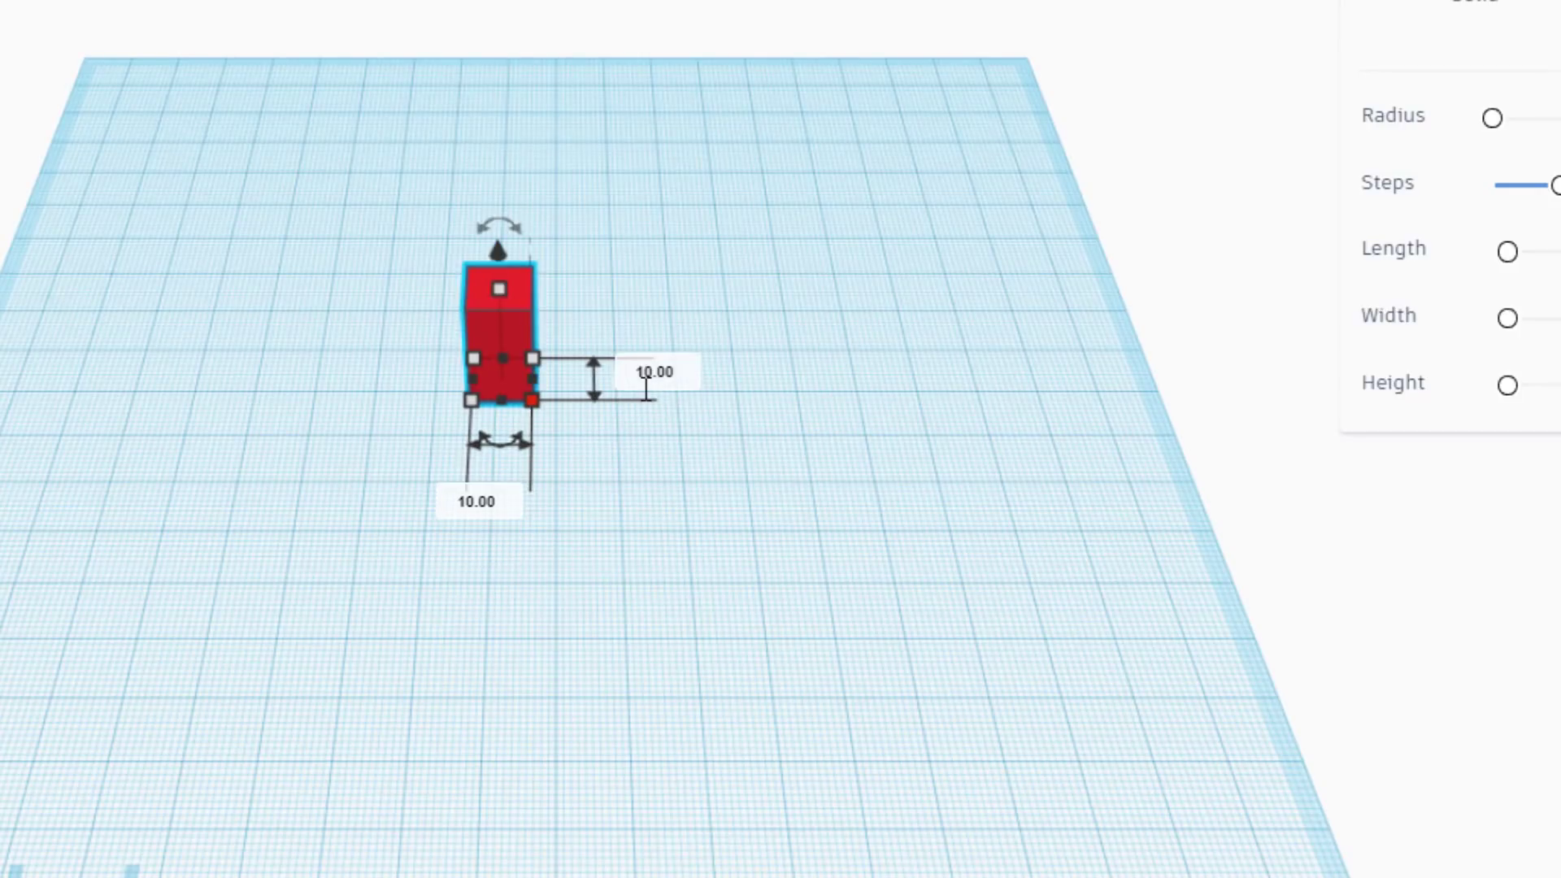
click(499, 289)
click(647, 335)
text(10)
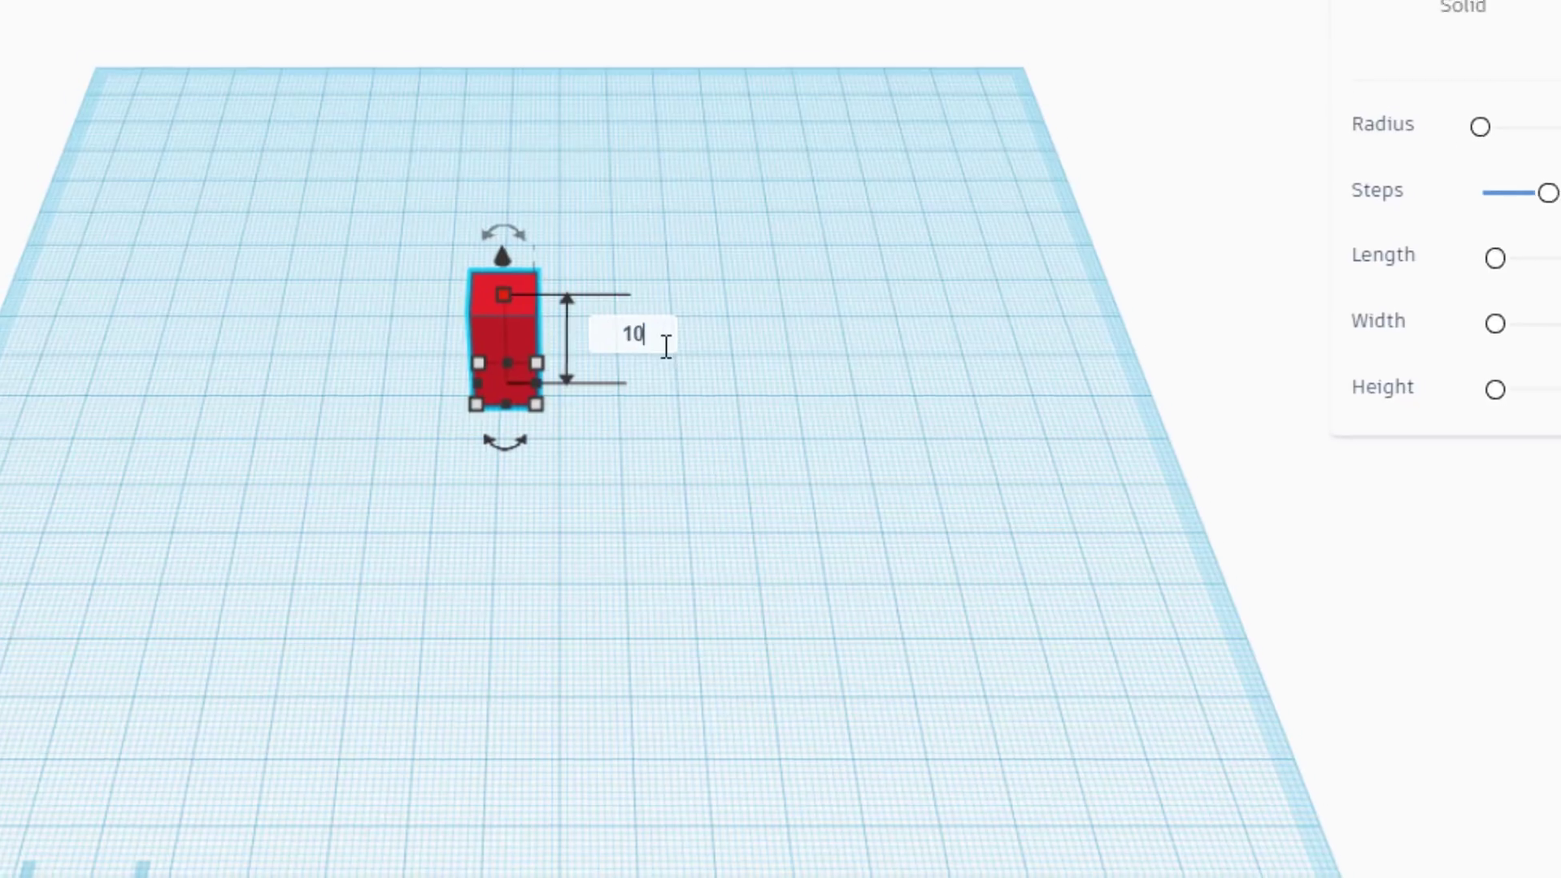
key(Return)
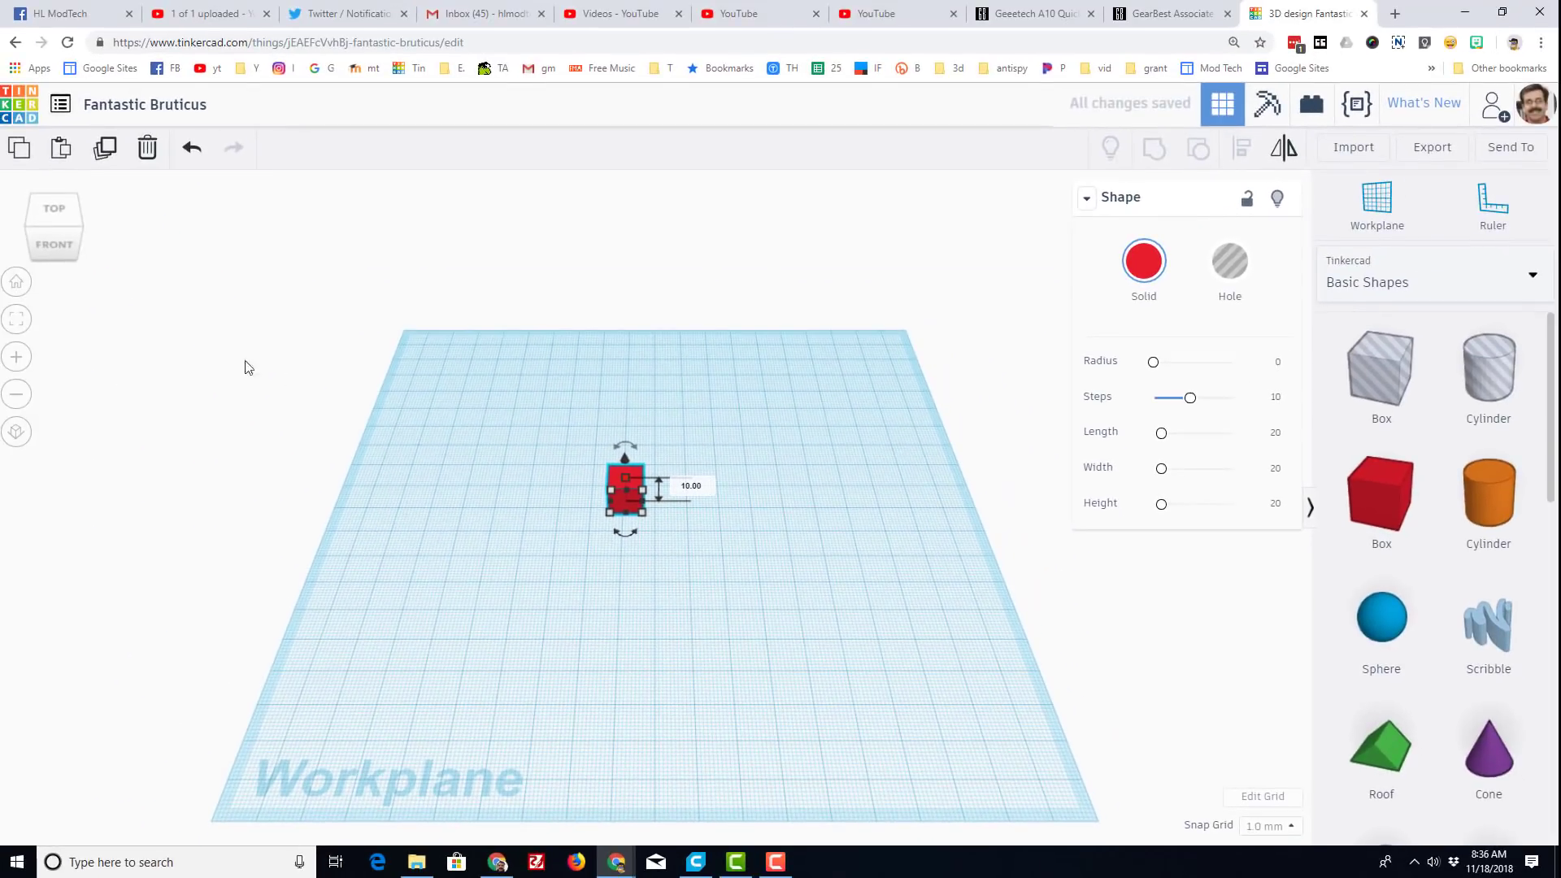
Rename the design to 'my cube'
click(127, 108)
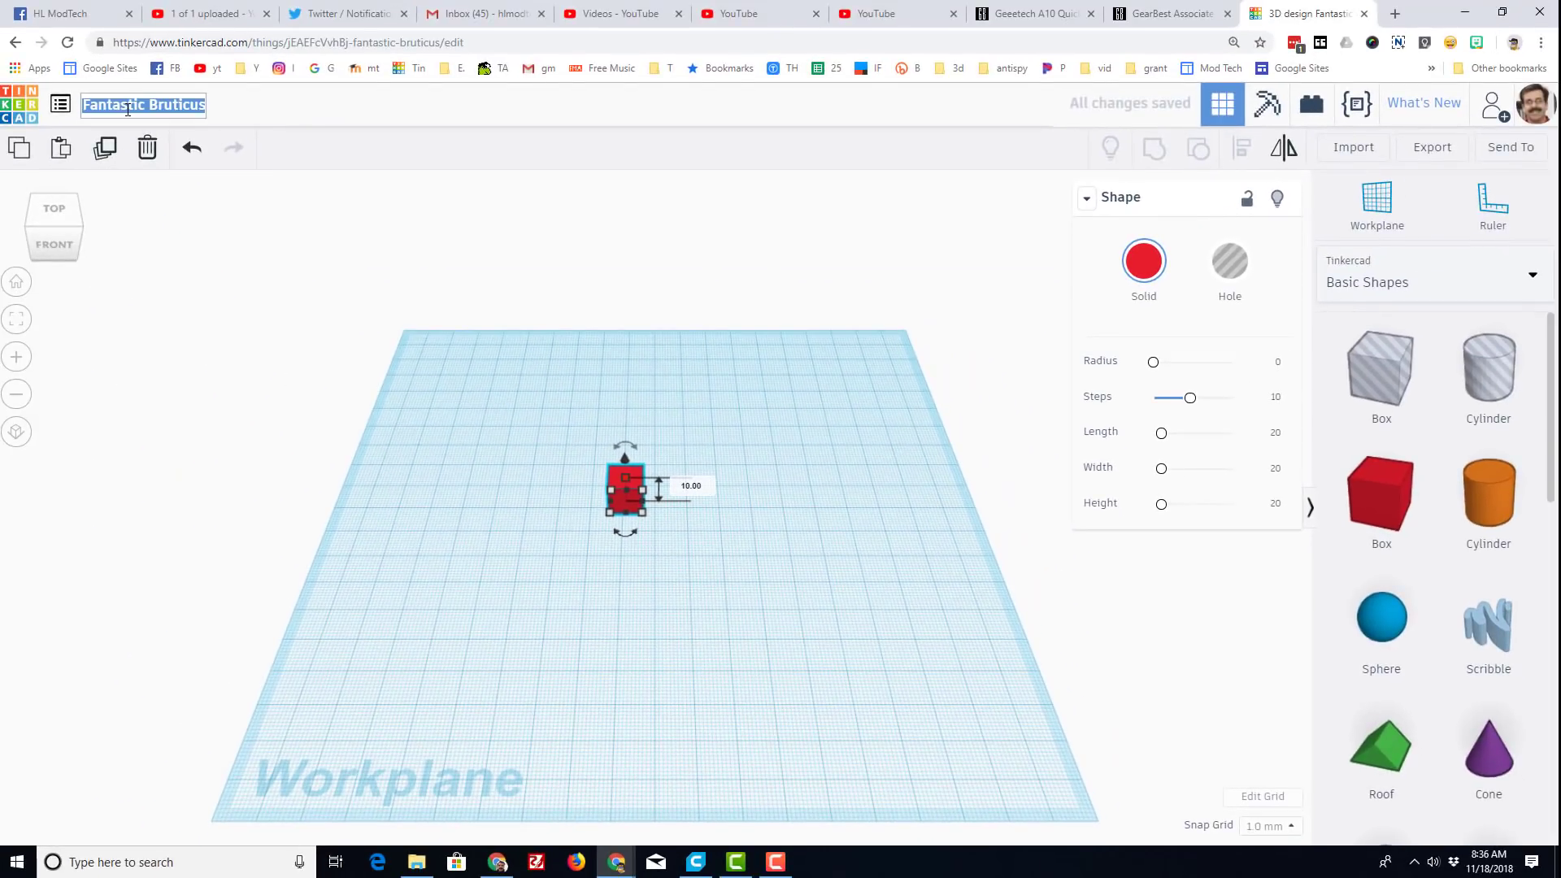
text(my cube)
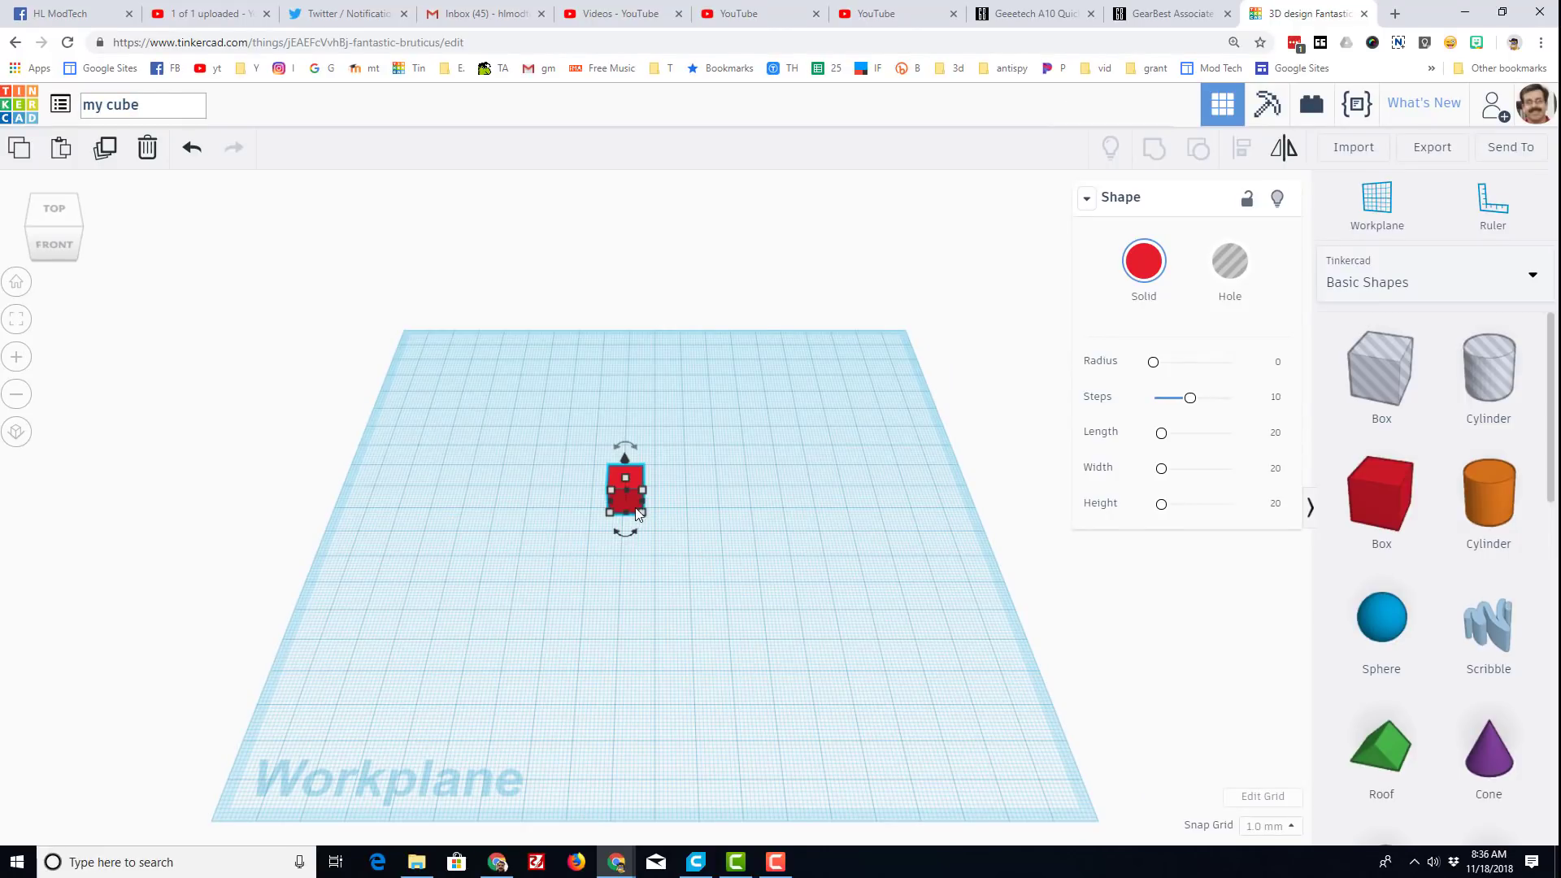
click(638, 514)
Select the cube and export it for 3D printing as an STL file
click(960, 404)
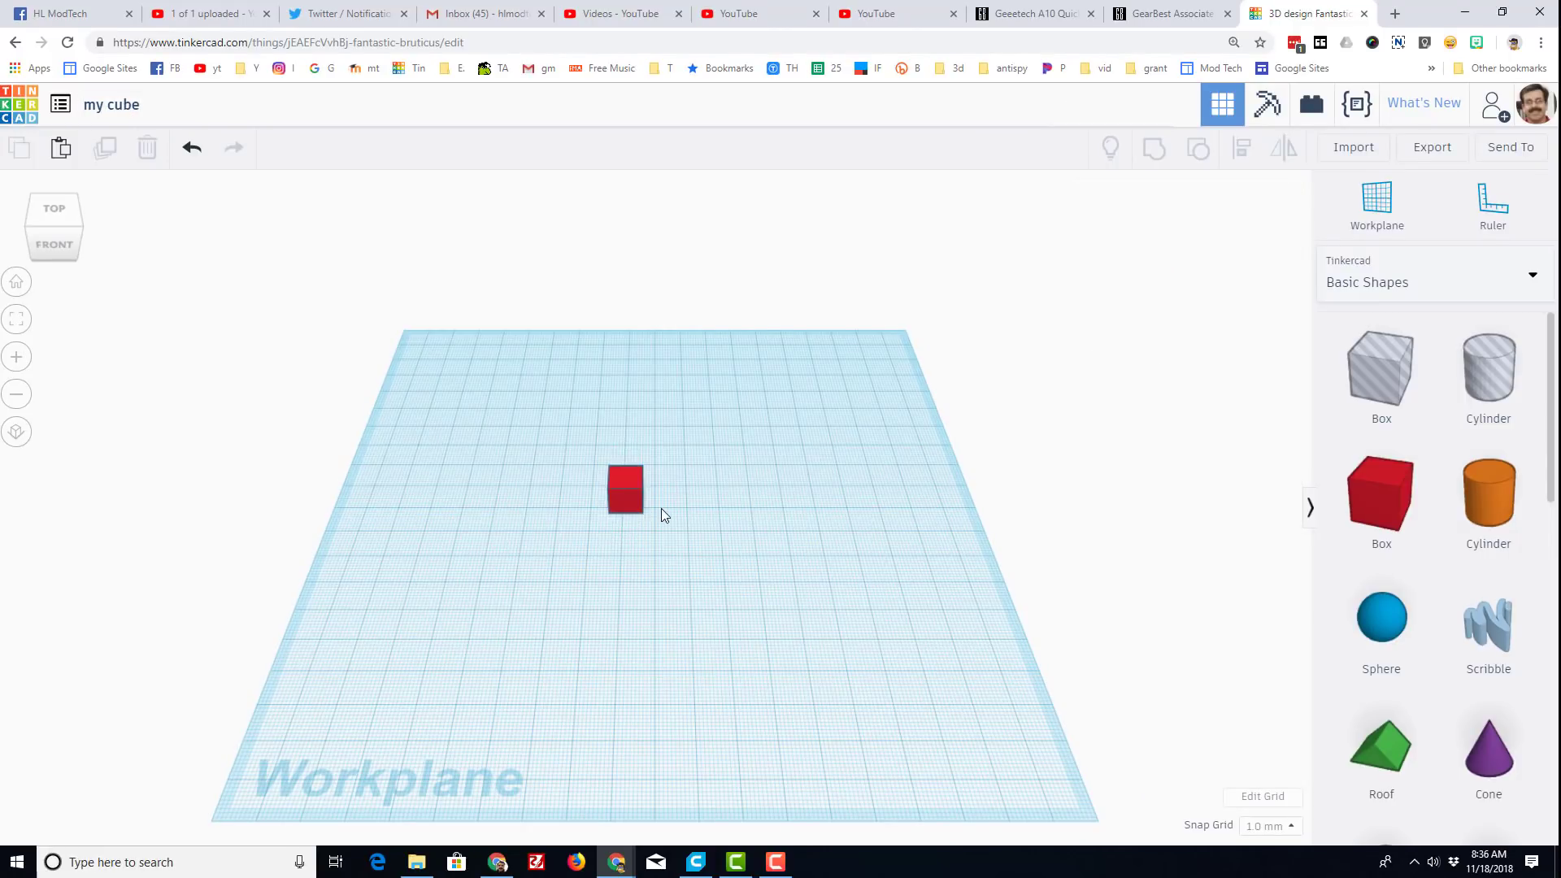
click(625, 488)
click(1431, 147)
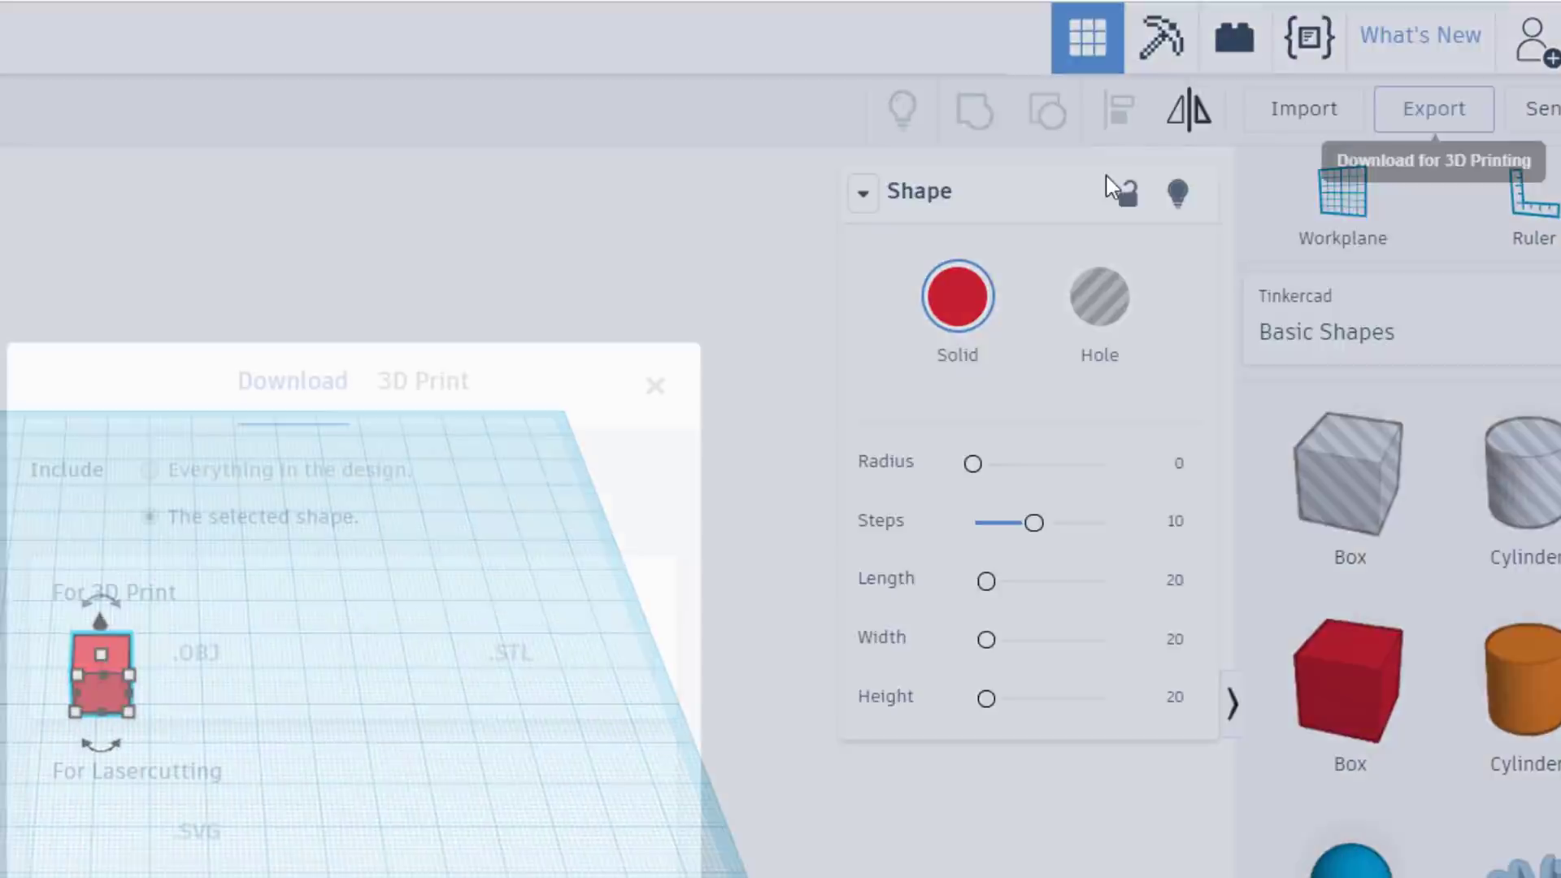
click(487, 655)
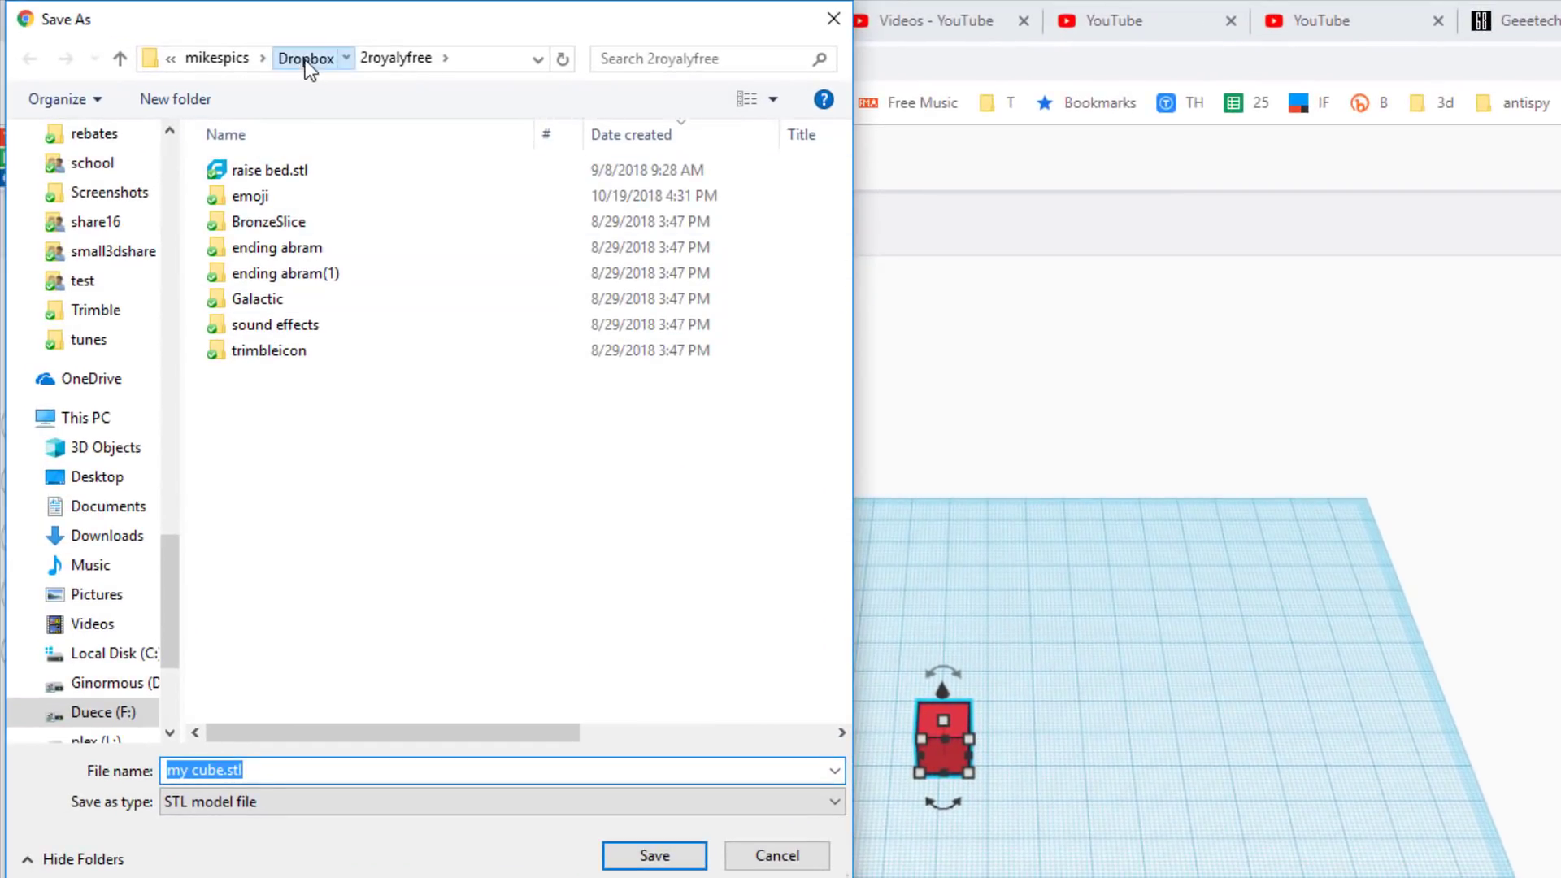
Save my cube.stl into the Dropbox 3dmodeling folder
click(307, 60)
click(271, 280)
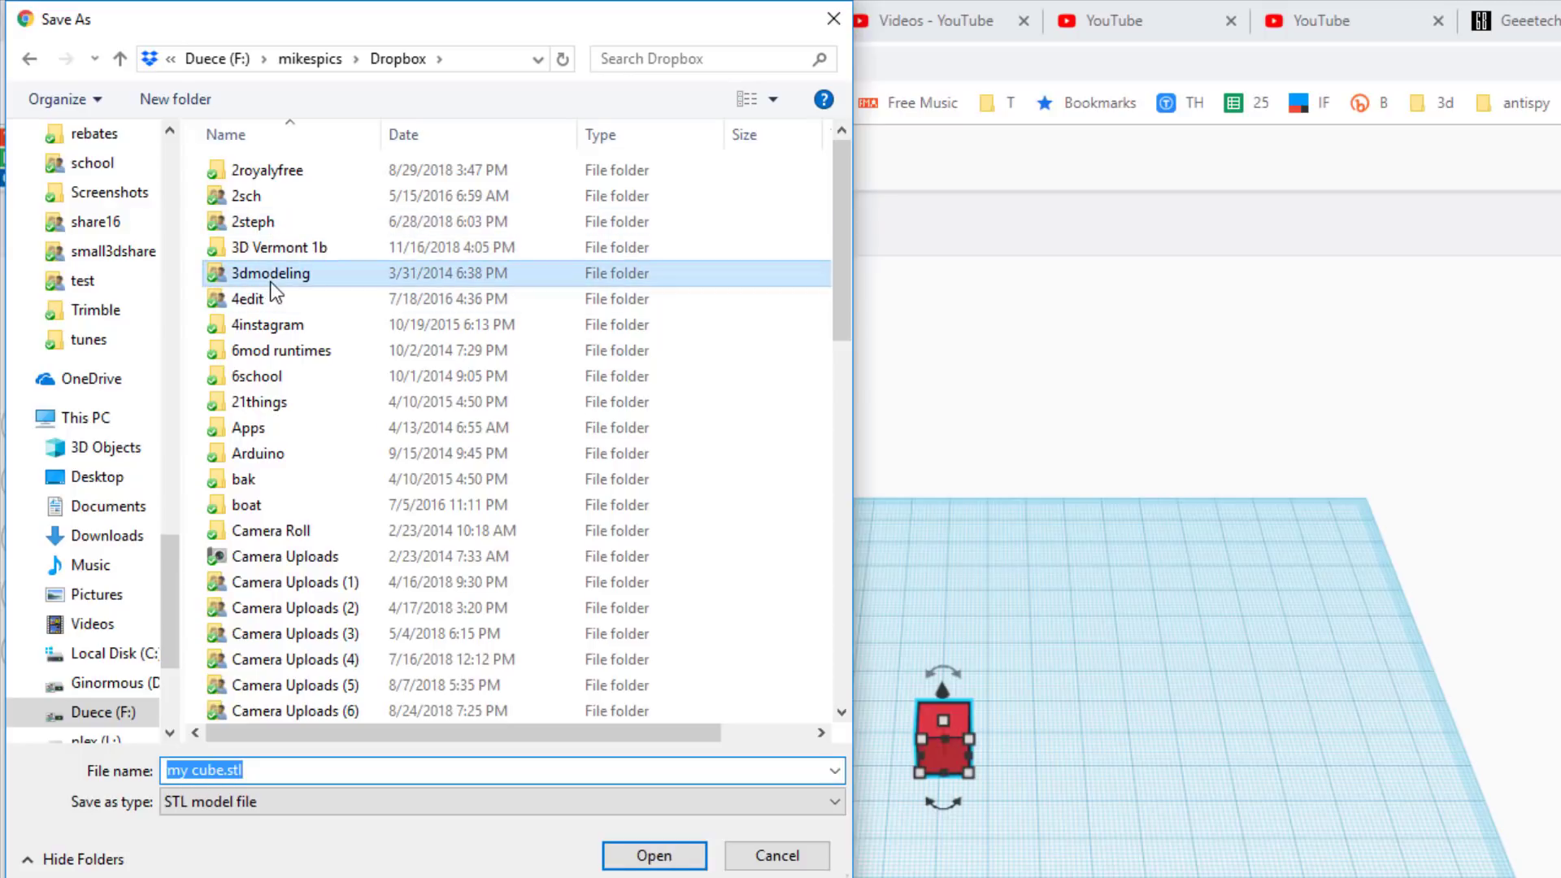
double_click(272, 280)
click(643, 850)
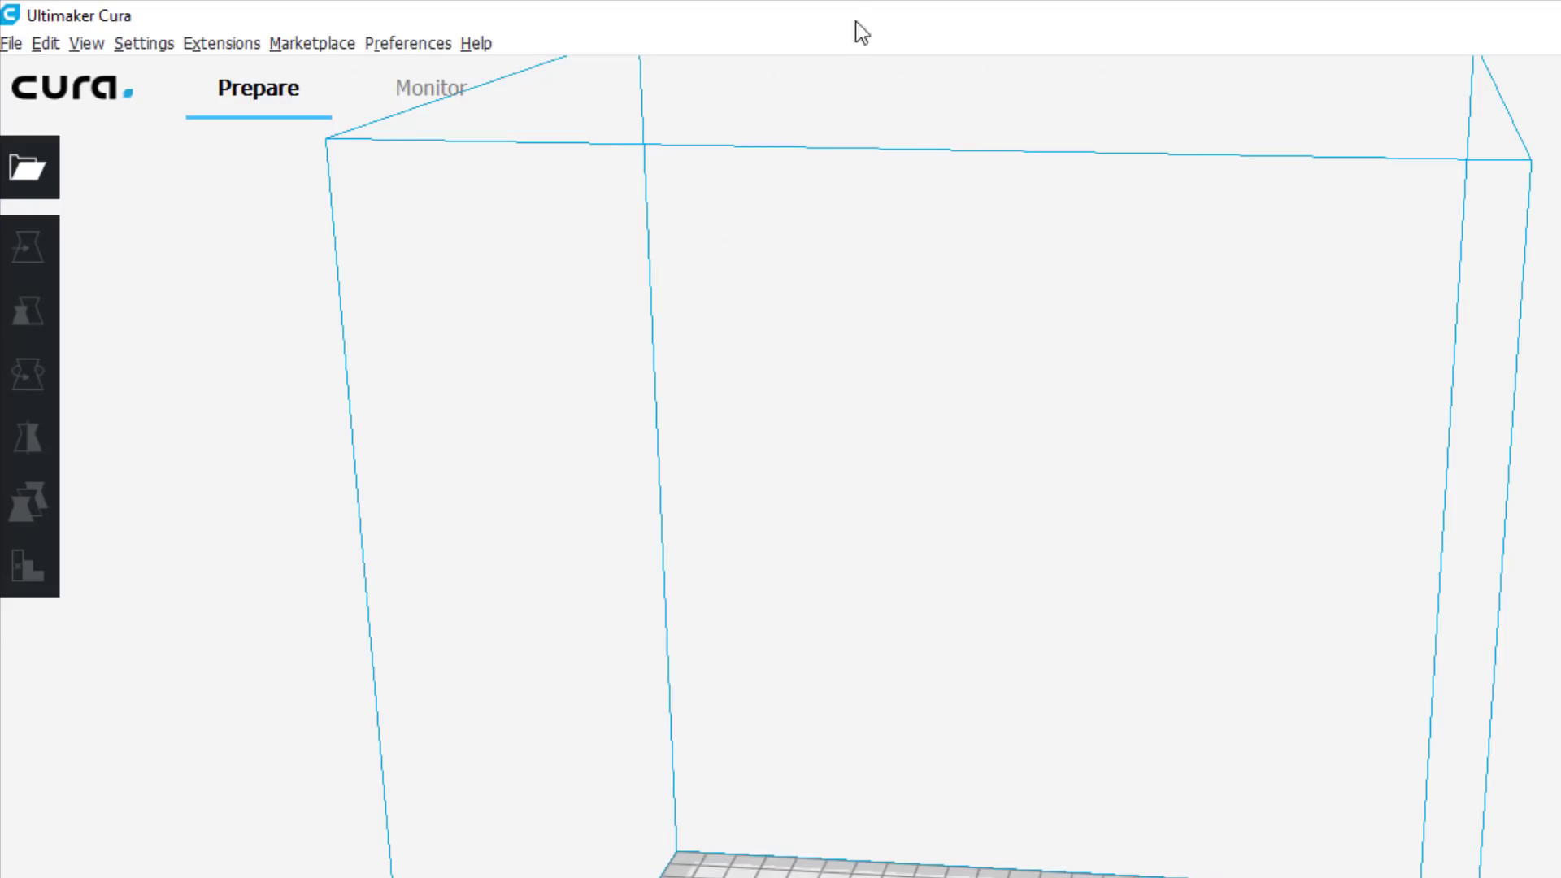
Load my cube.stl from the 3dmodeling folder onto the Cura build plate
click(28, 167)
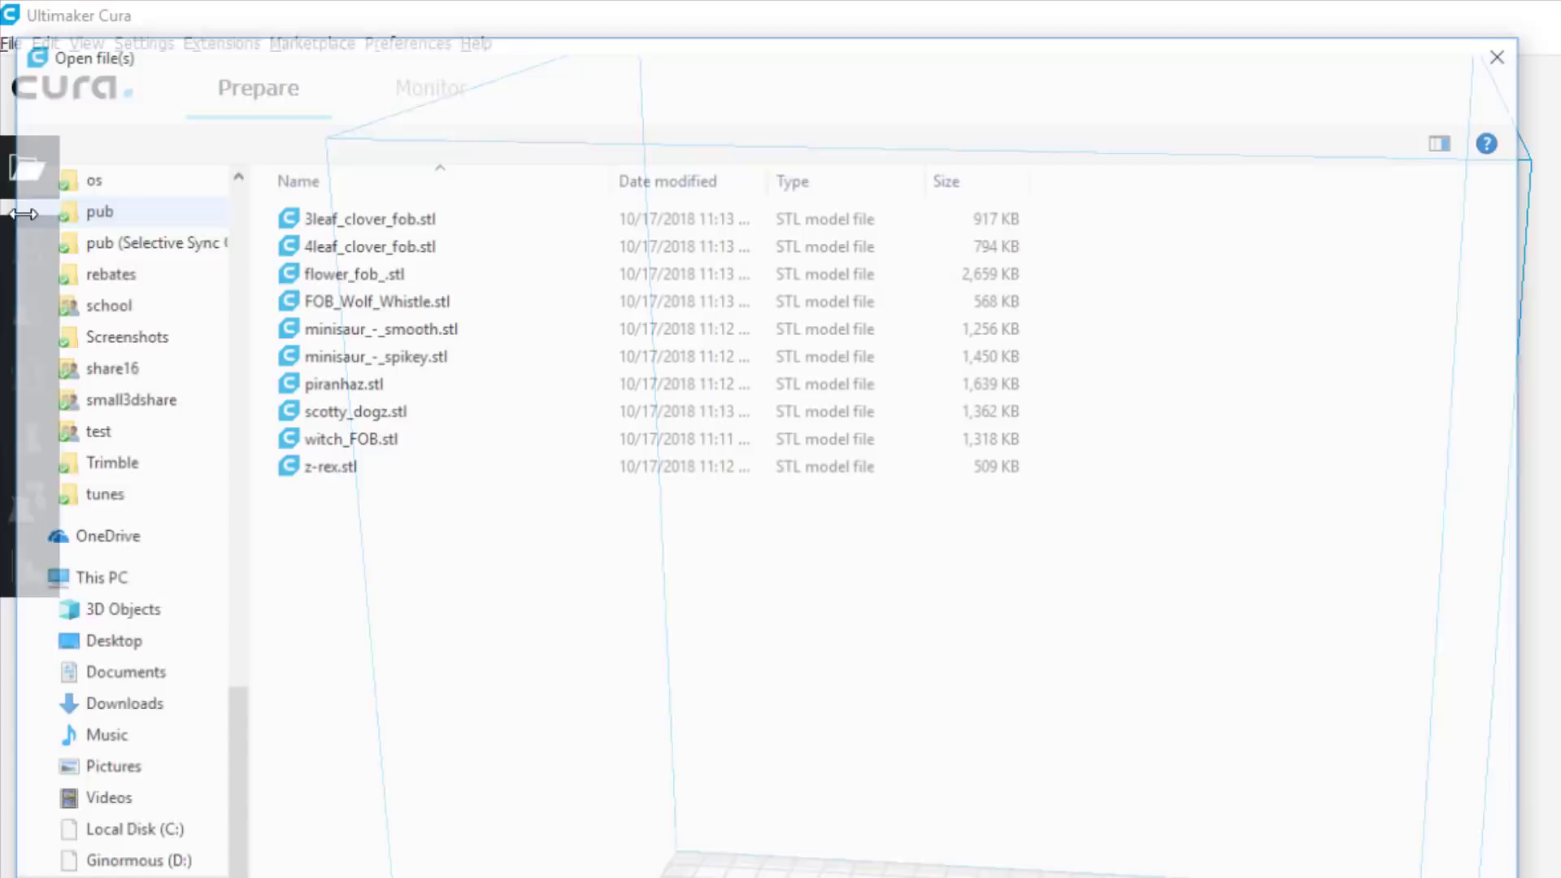
click(591, 95)
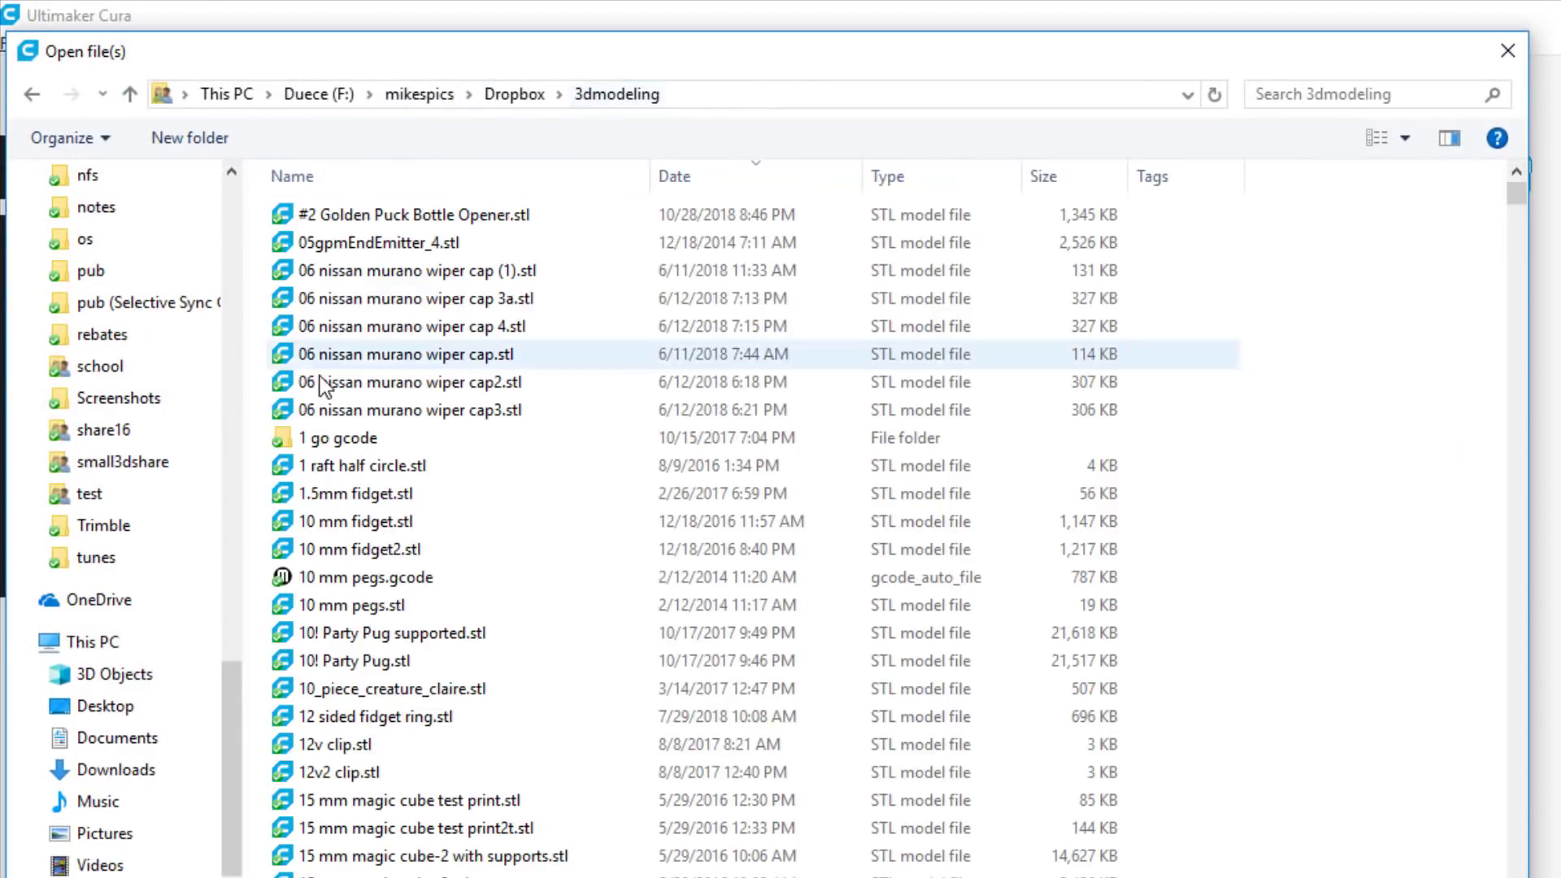
scroll(349, 406, down, 6)
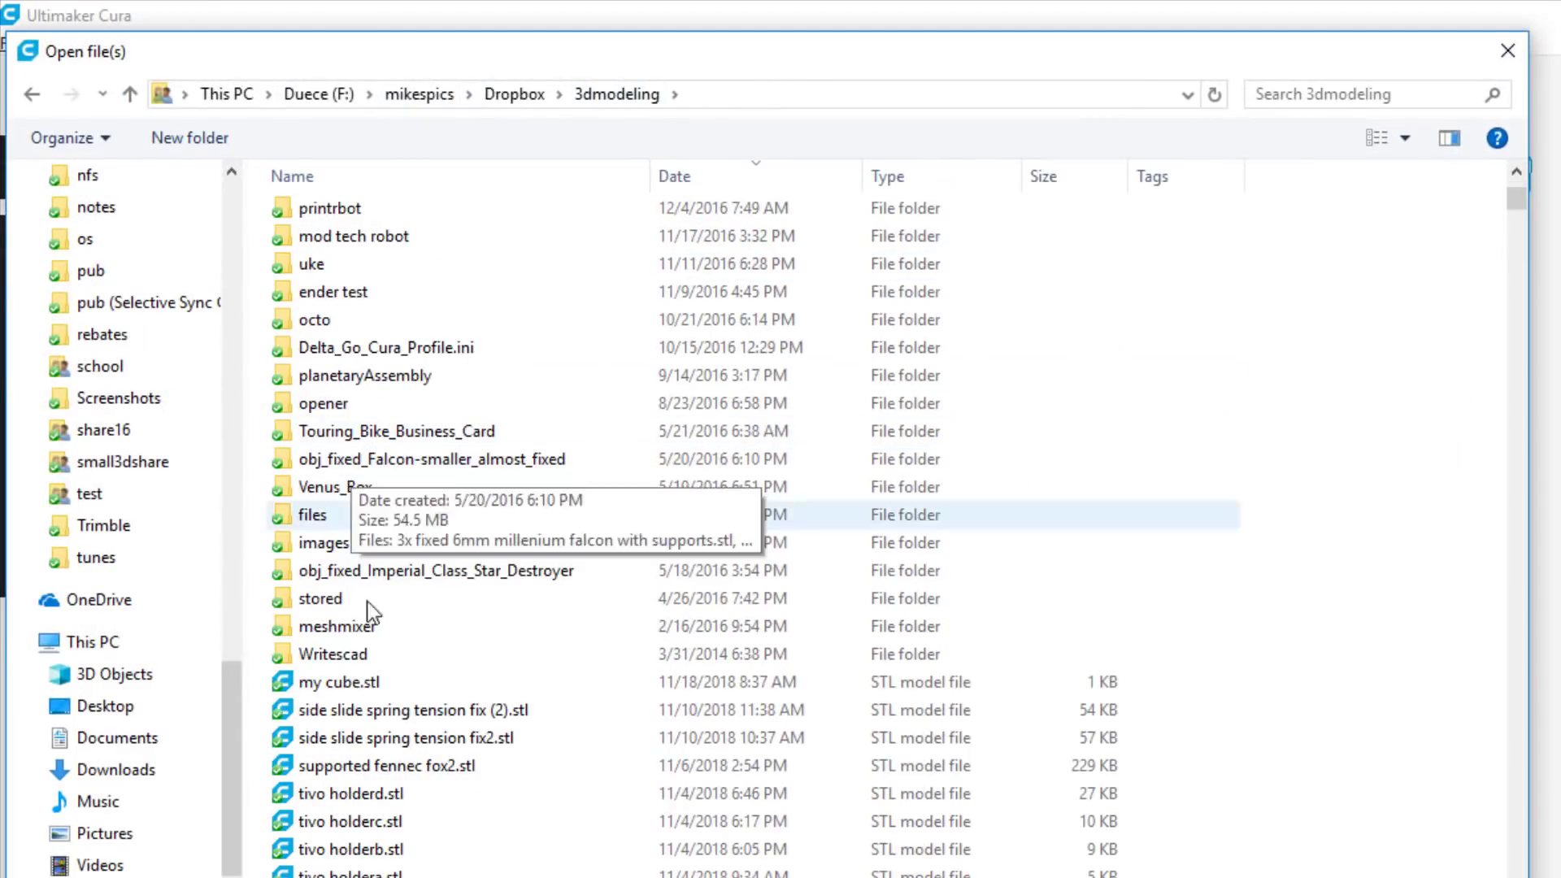
double_click(339, 683)
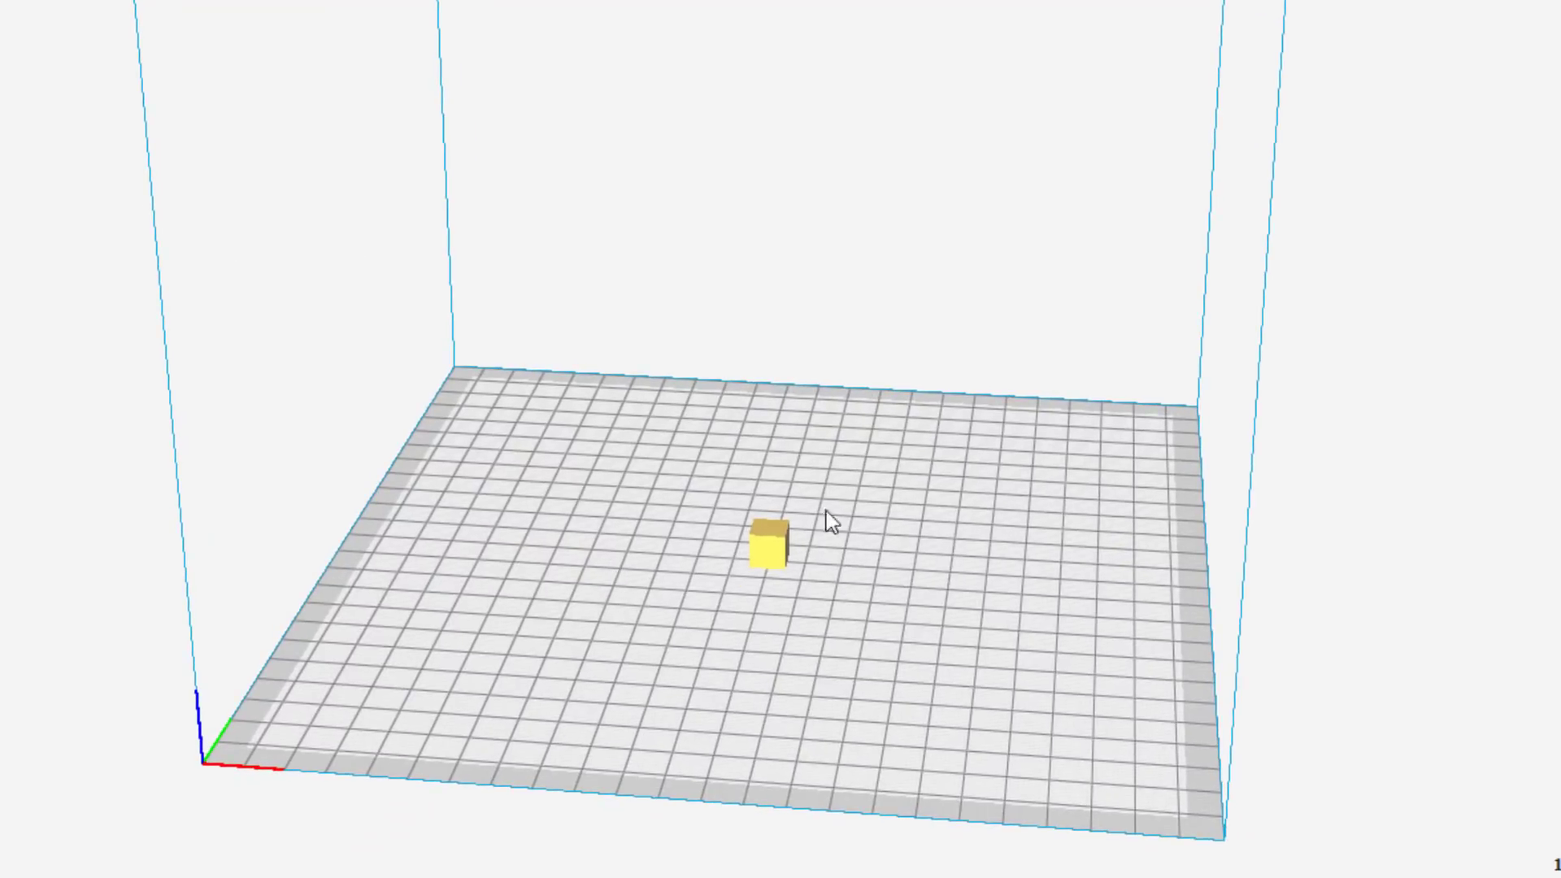
Move the cube to the front-left of the plate, at X -65.0938, Y 71.5678
right_drag(826, 511, 832, 575)
click(766, 486)
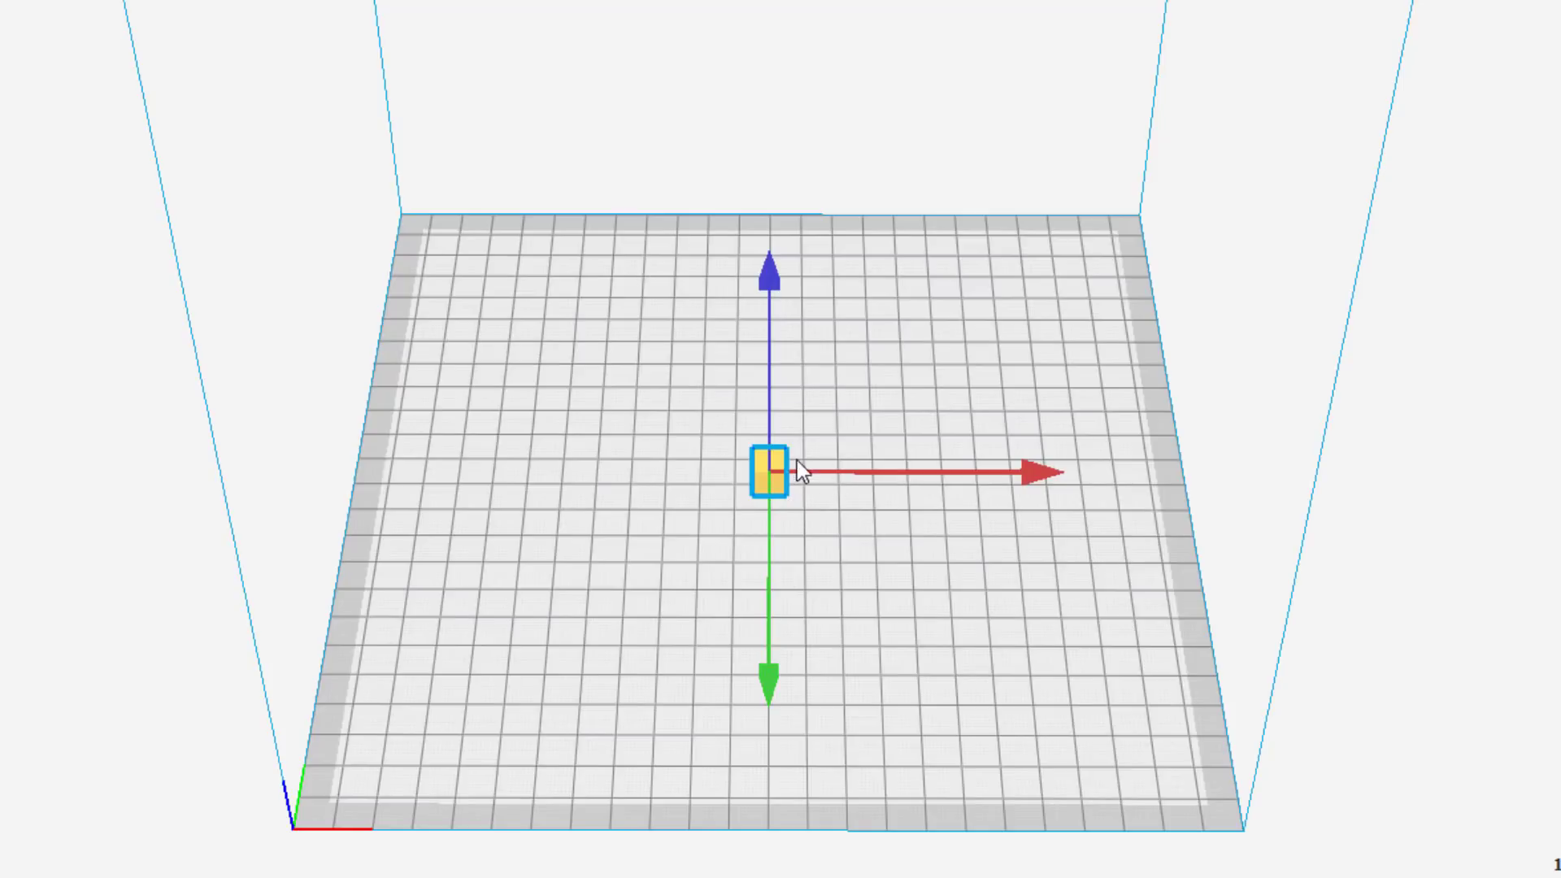
drag(772, 680, 756, 874)
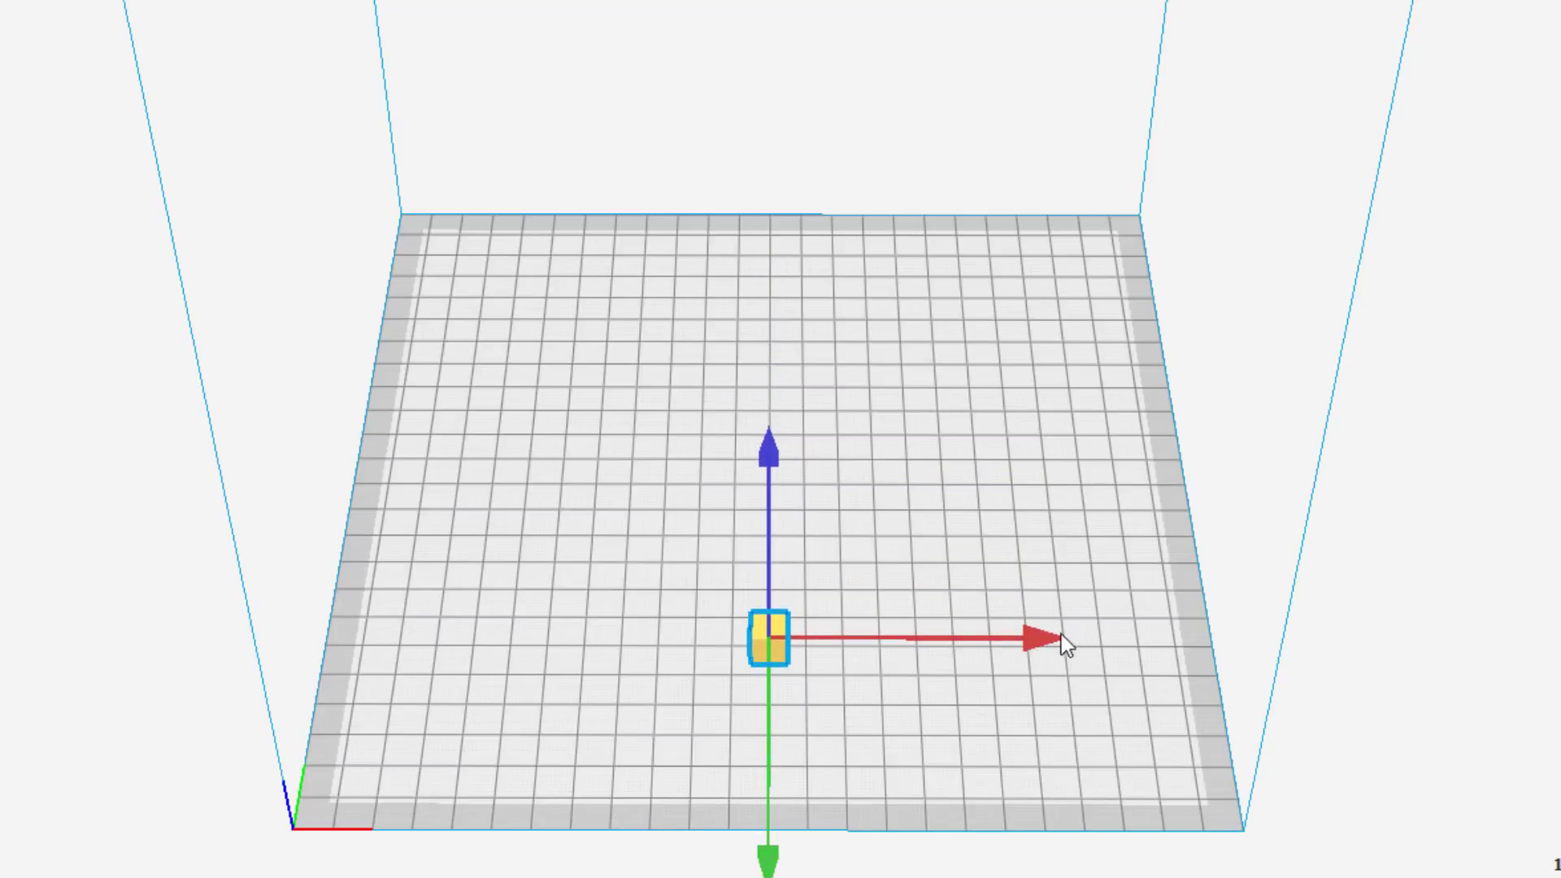
drag(1018, 643, 816, 655)
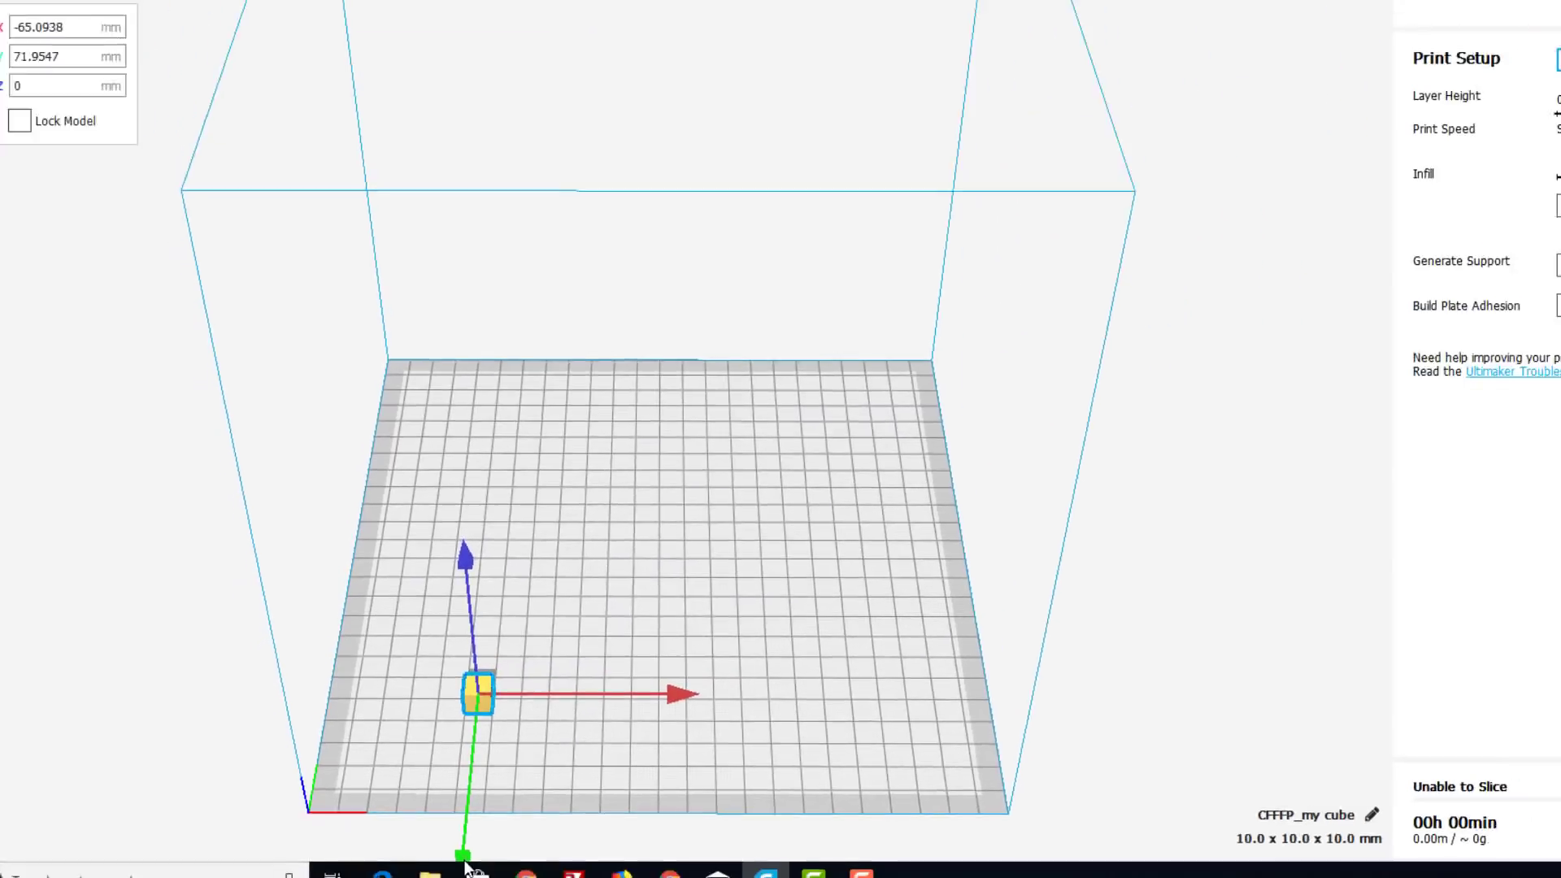
drag(467, 866, 468, 863)
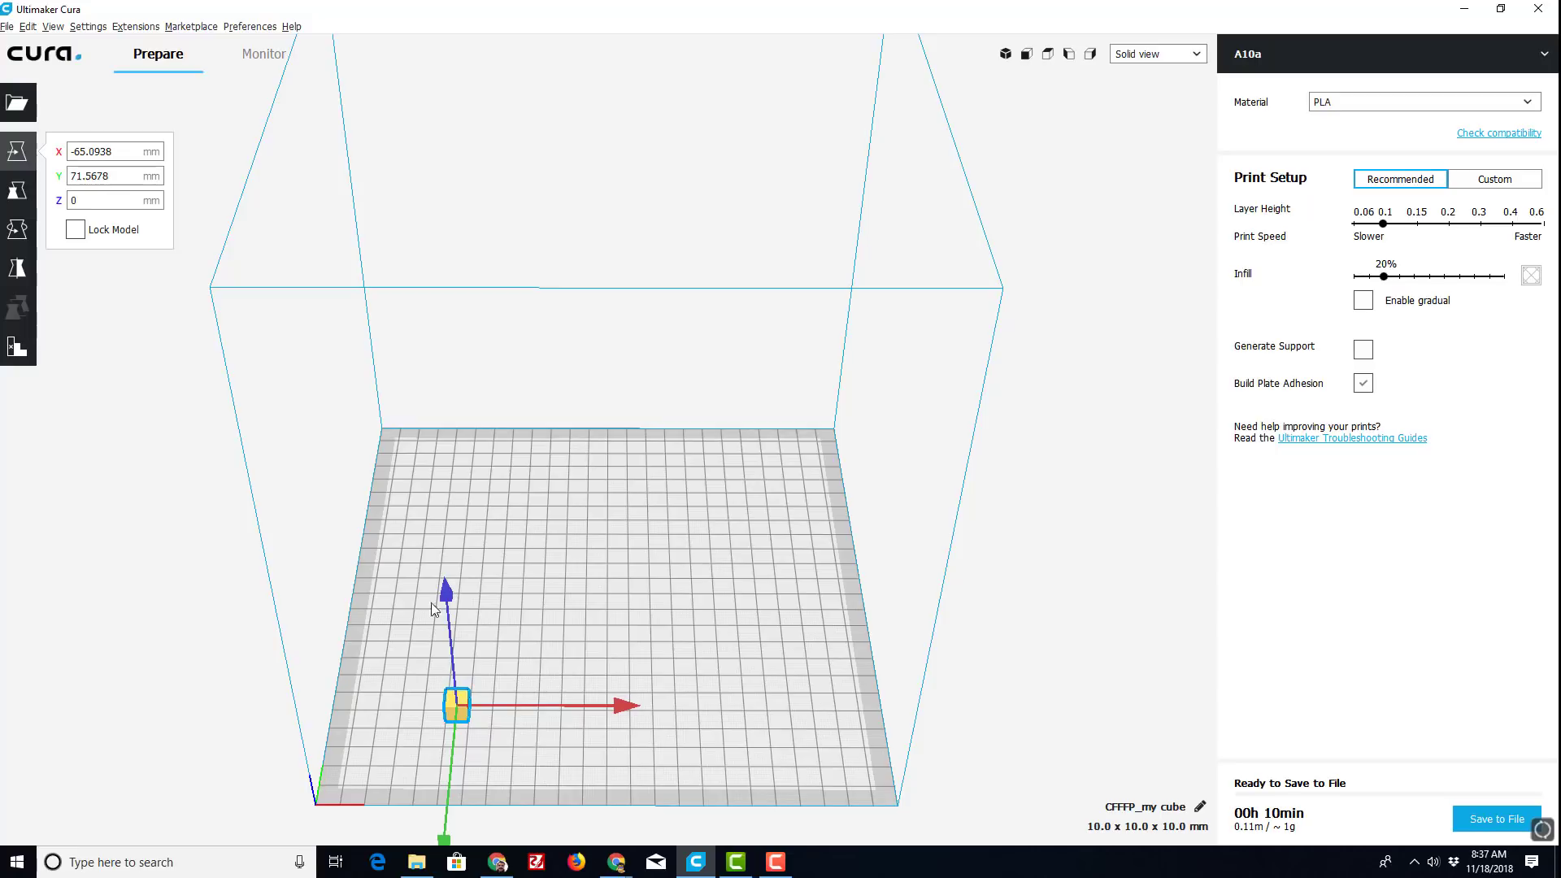
Turn off uniform scaling and scale the cube to X 20 mm, Z 3 mm, giving 20 × 10 × 3 mm
click(16, 193)
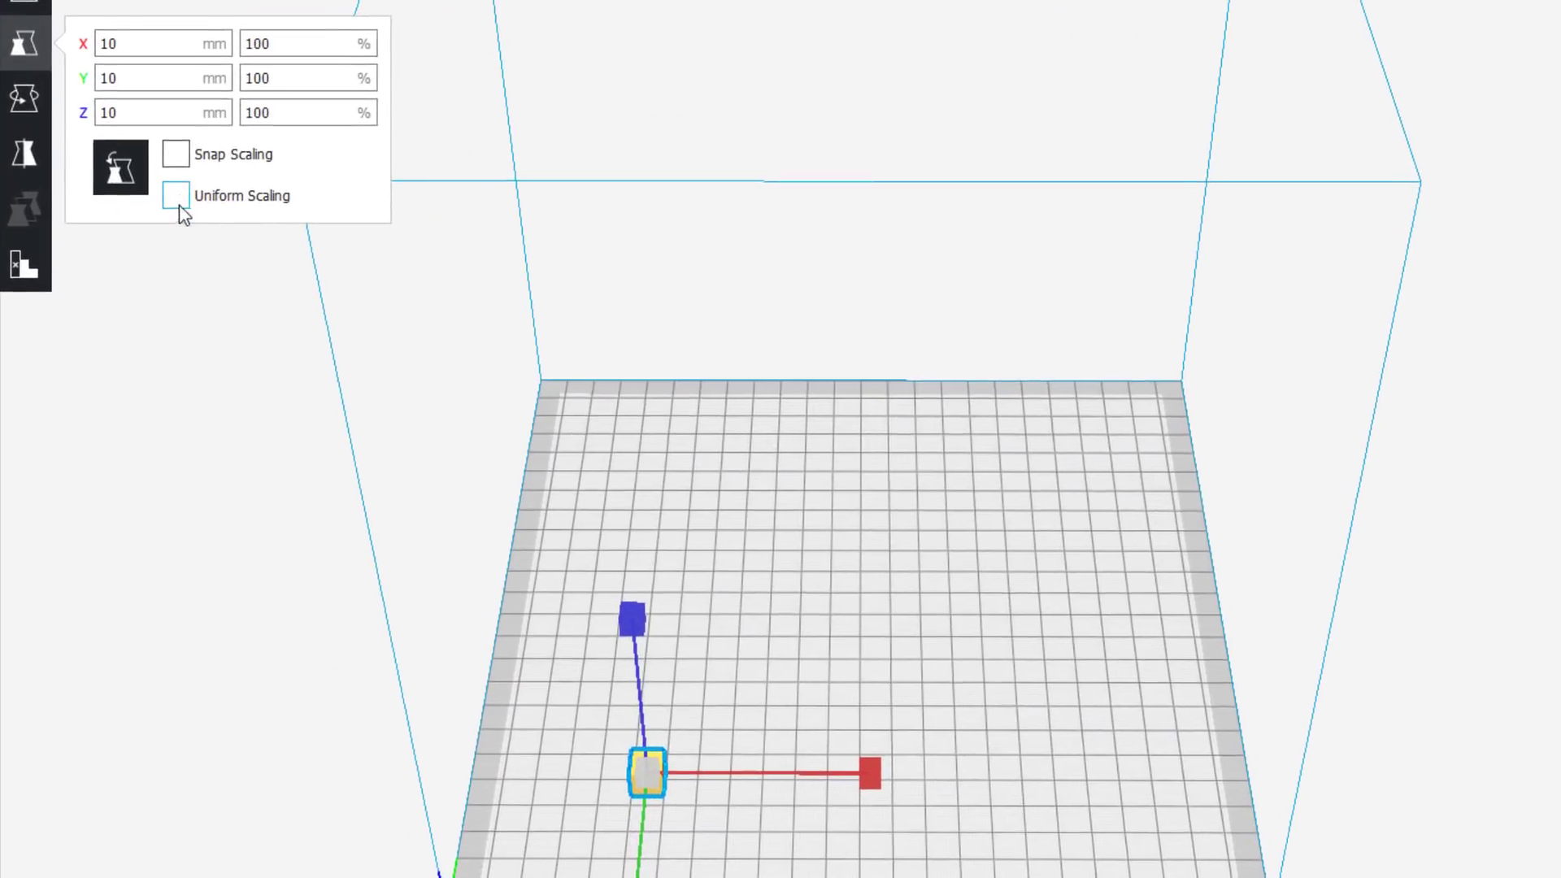
click(126, 302)
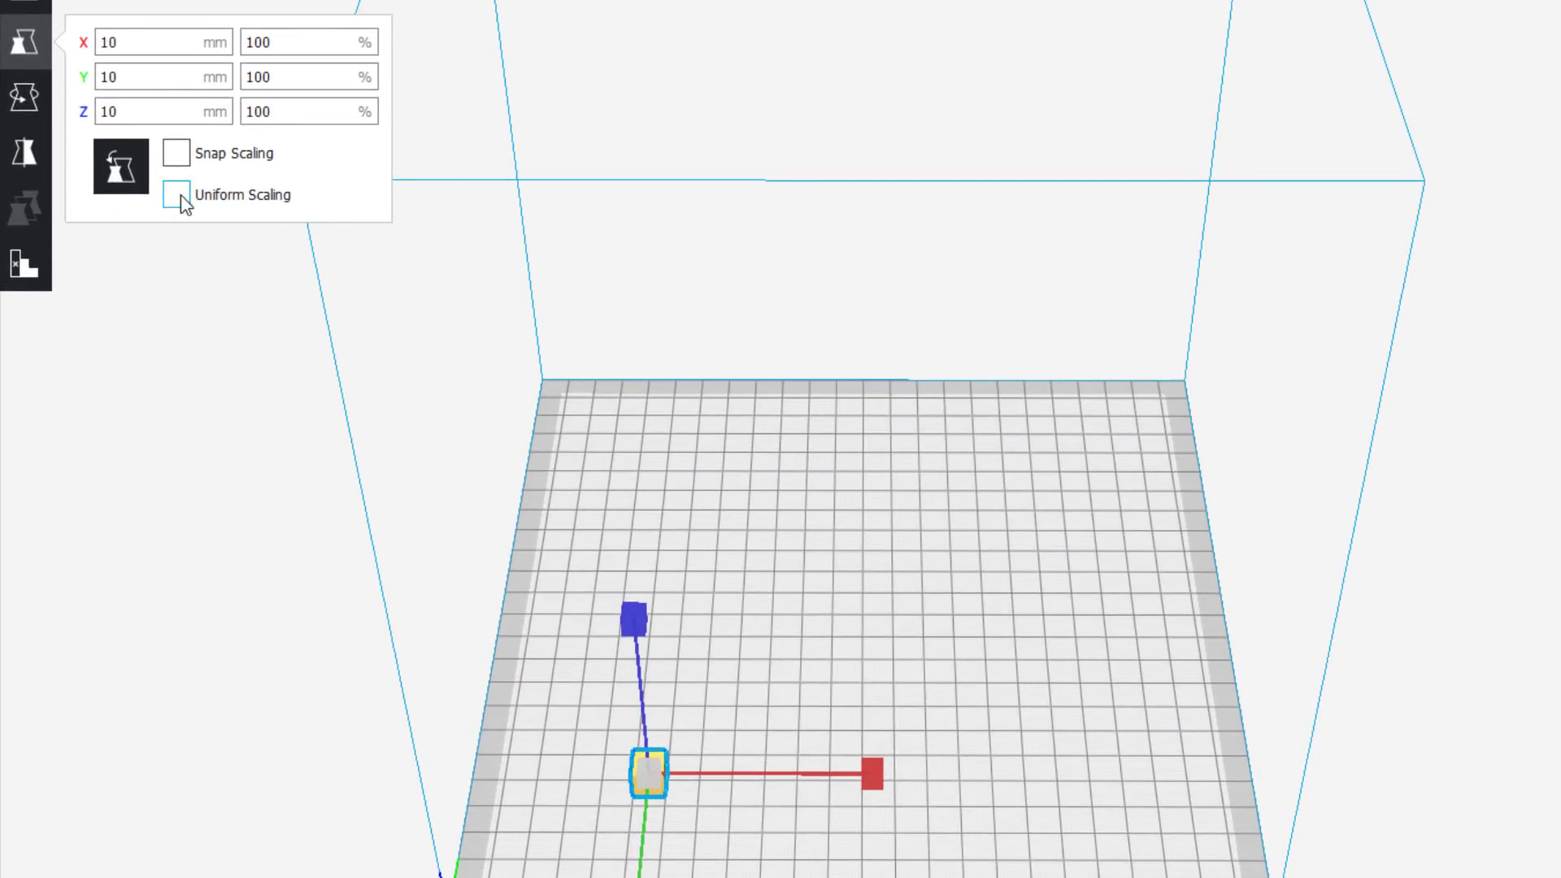
click(180, 195)
click(154, 46)
double_click(154, 45)
text(20)
key(Return)
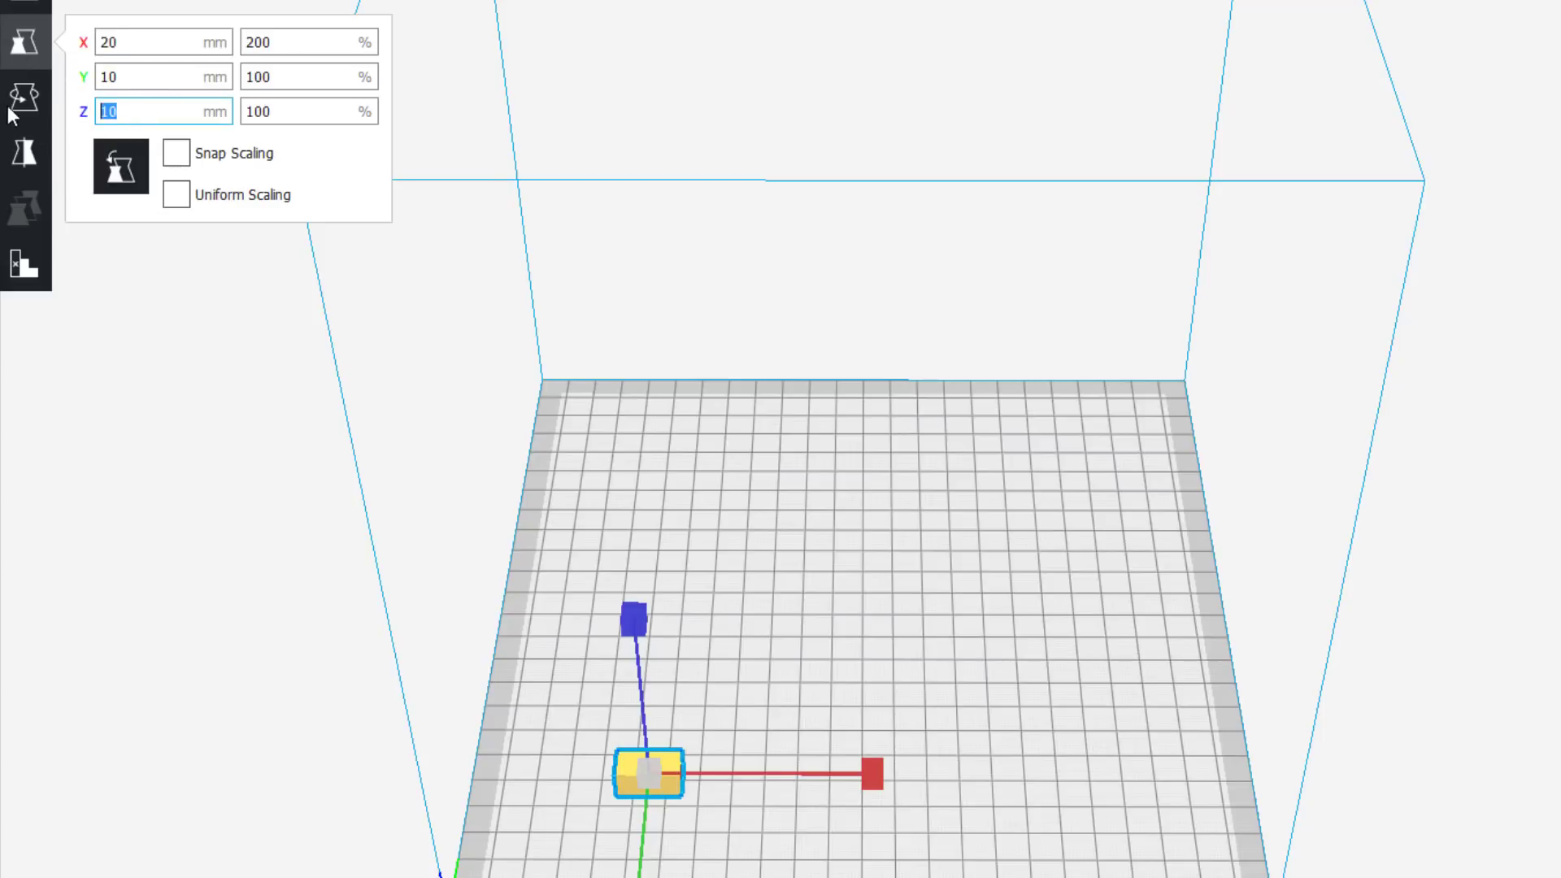
text(3)
key(Return)
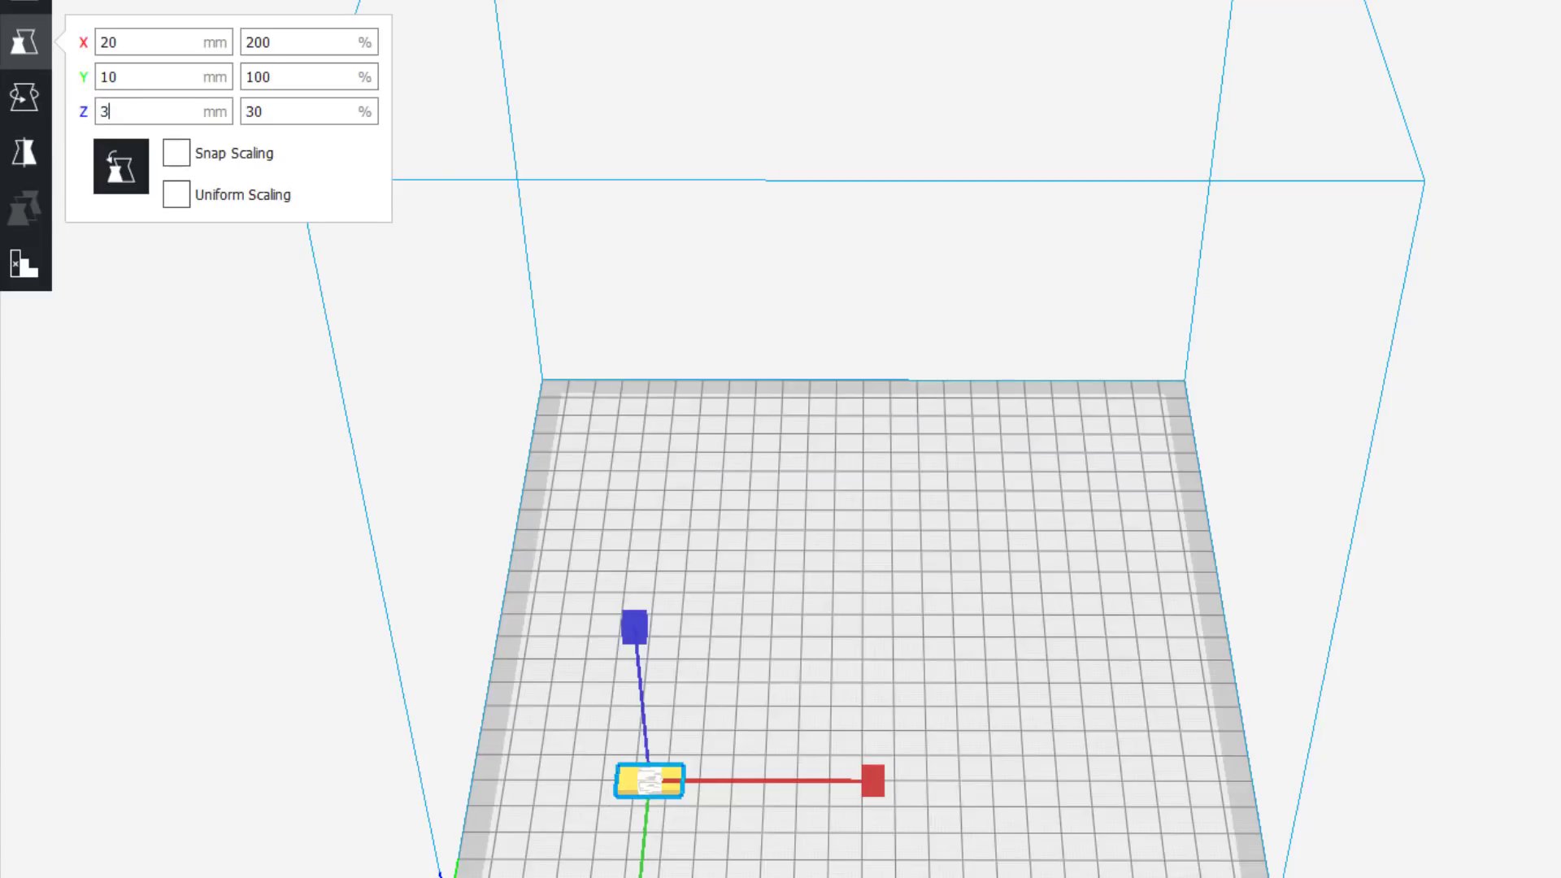
scroll(854, 874, up, 2)
right_drag(851, 802, 513, 706)
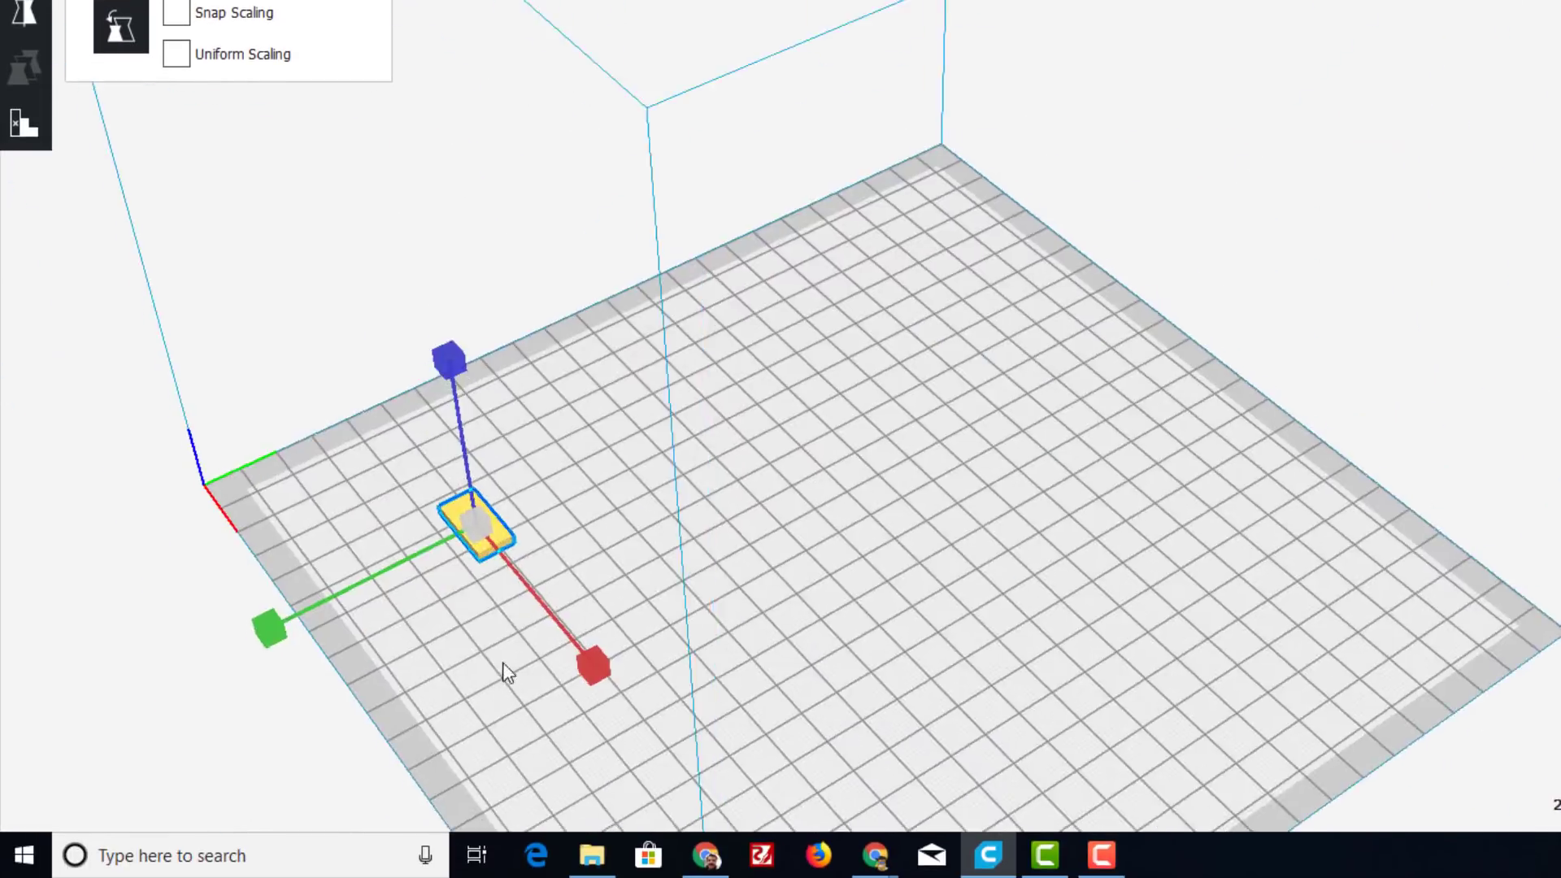
right_drag(514, 567, 535, 646)
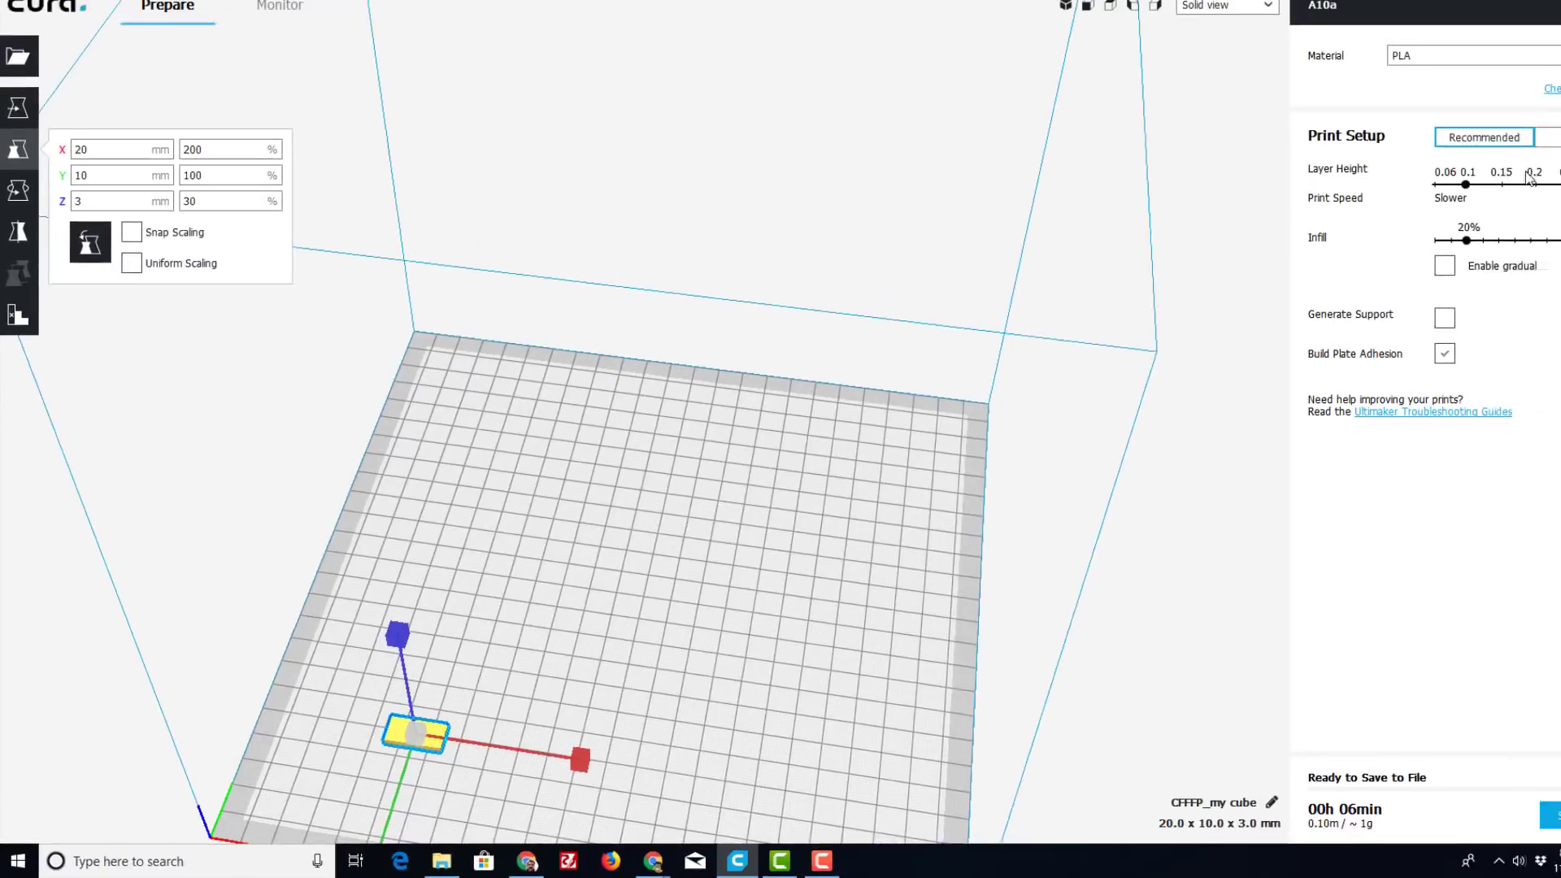
Choose a 0.3 mm layer height and 10% infill, then switch to Custom print settings
click(1478, 225)
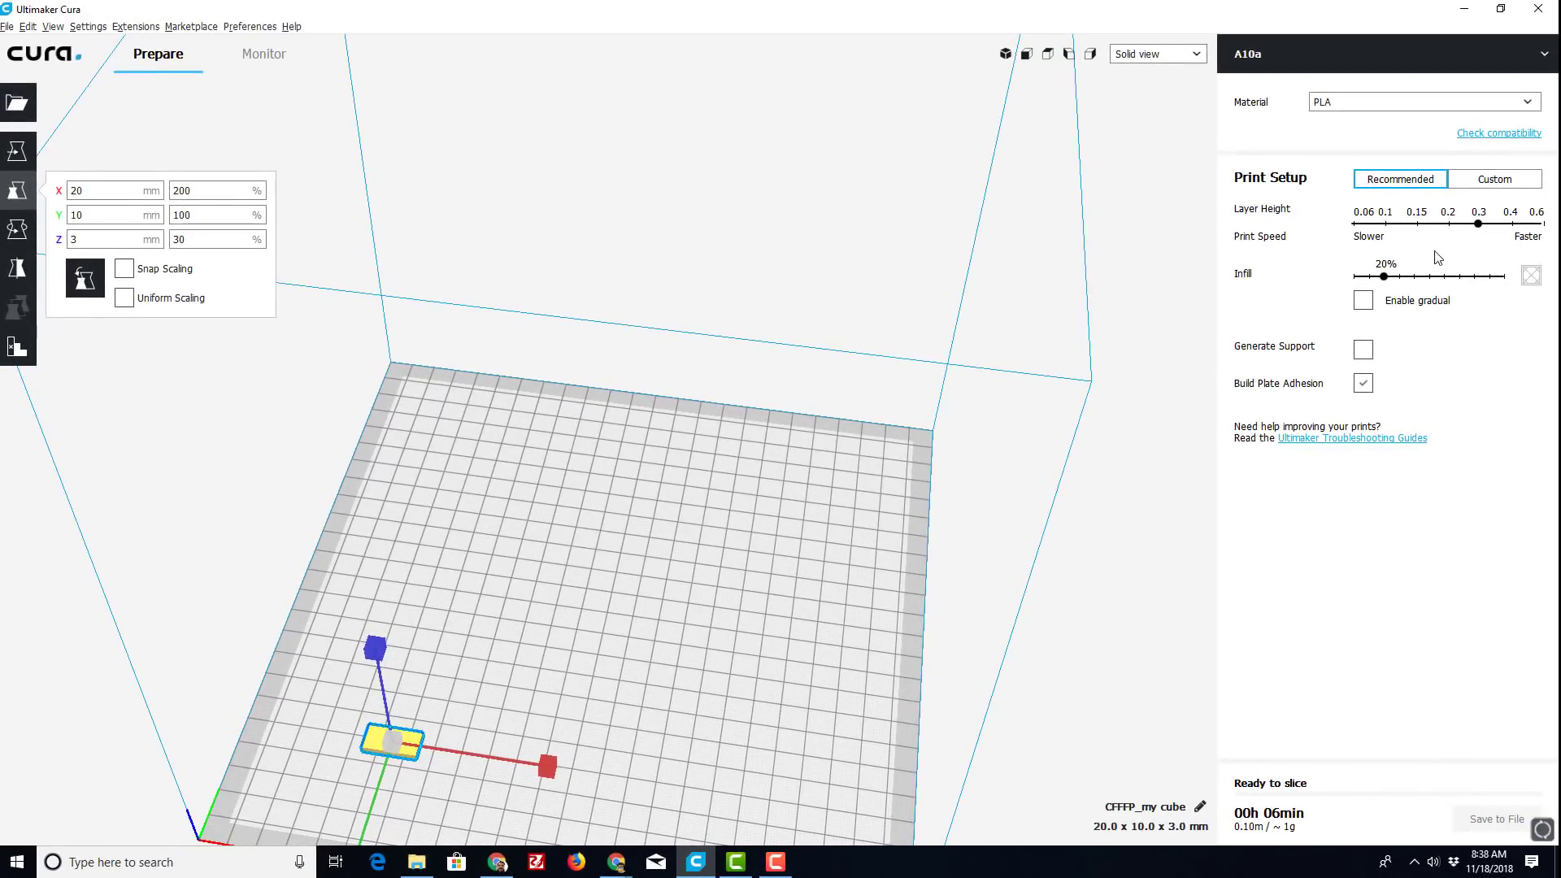
drag(1384, 277, 1370, 278)
click(1489, 183)
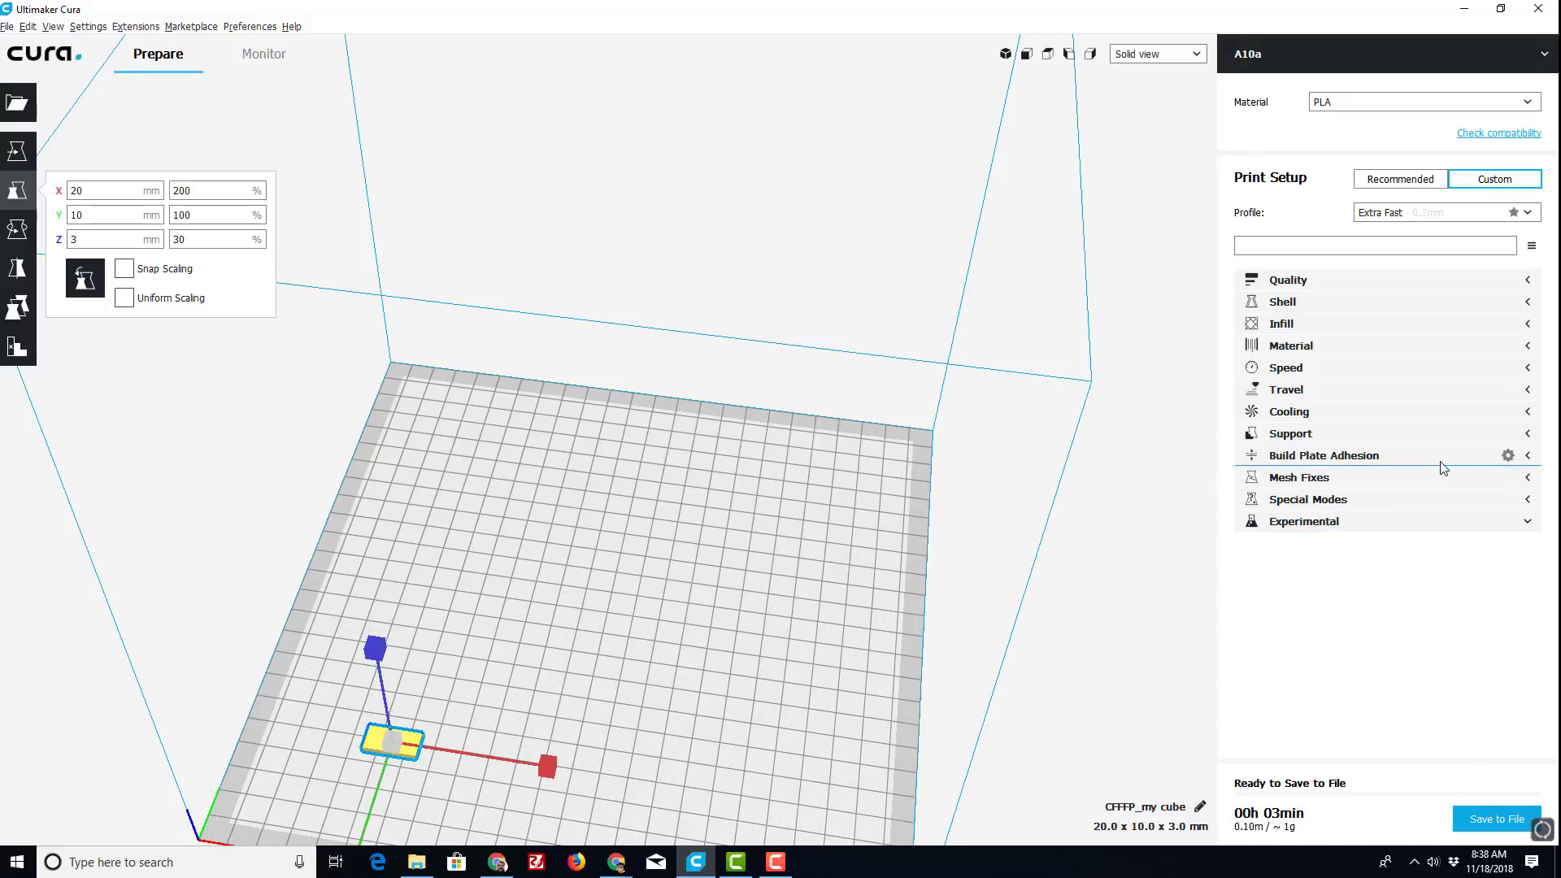
click(1528, 479)
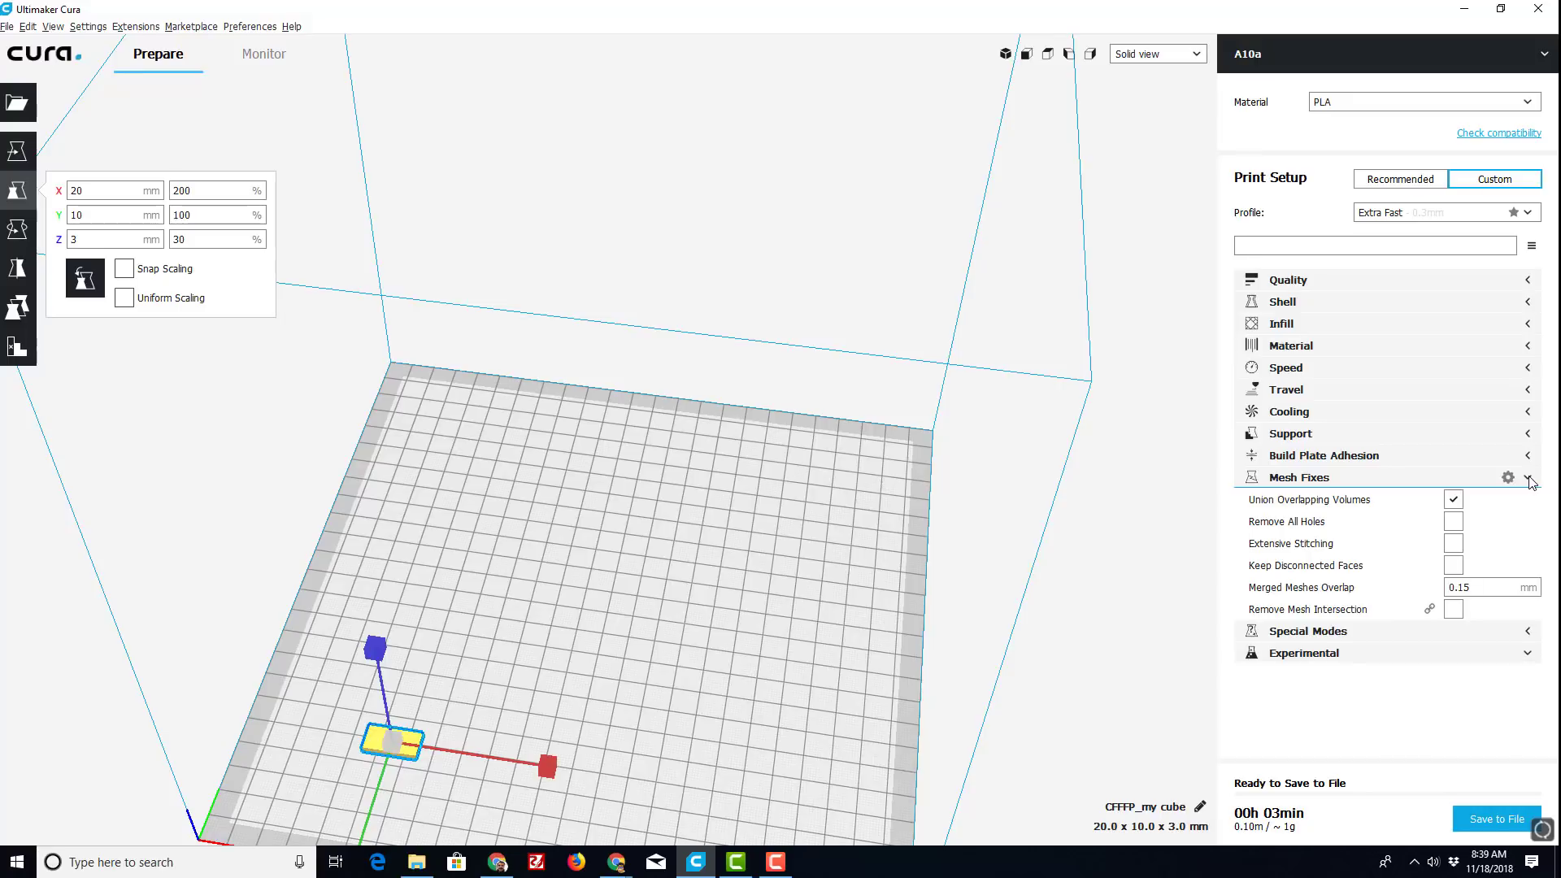
click(1529, 478)
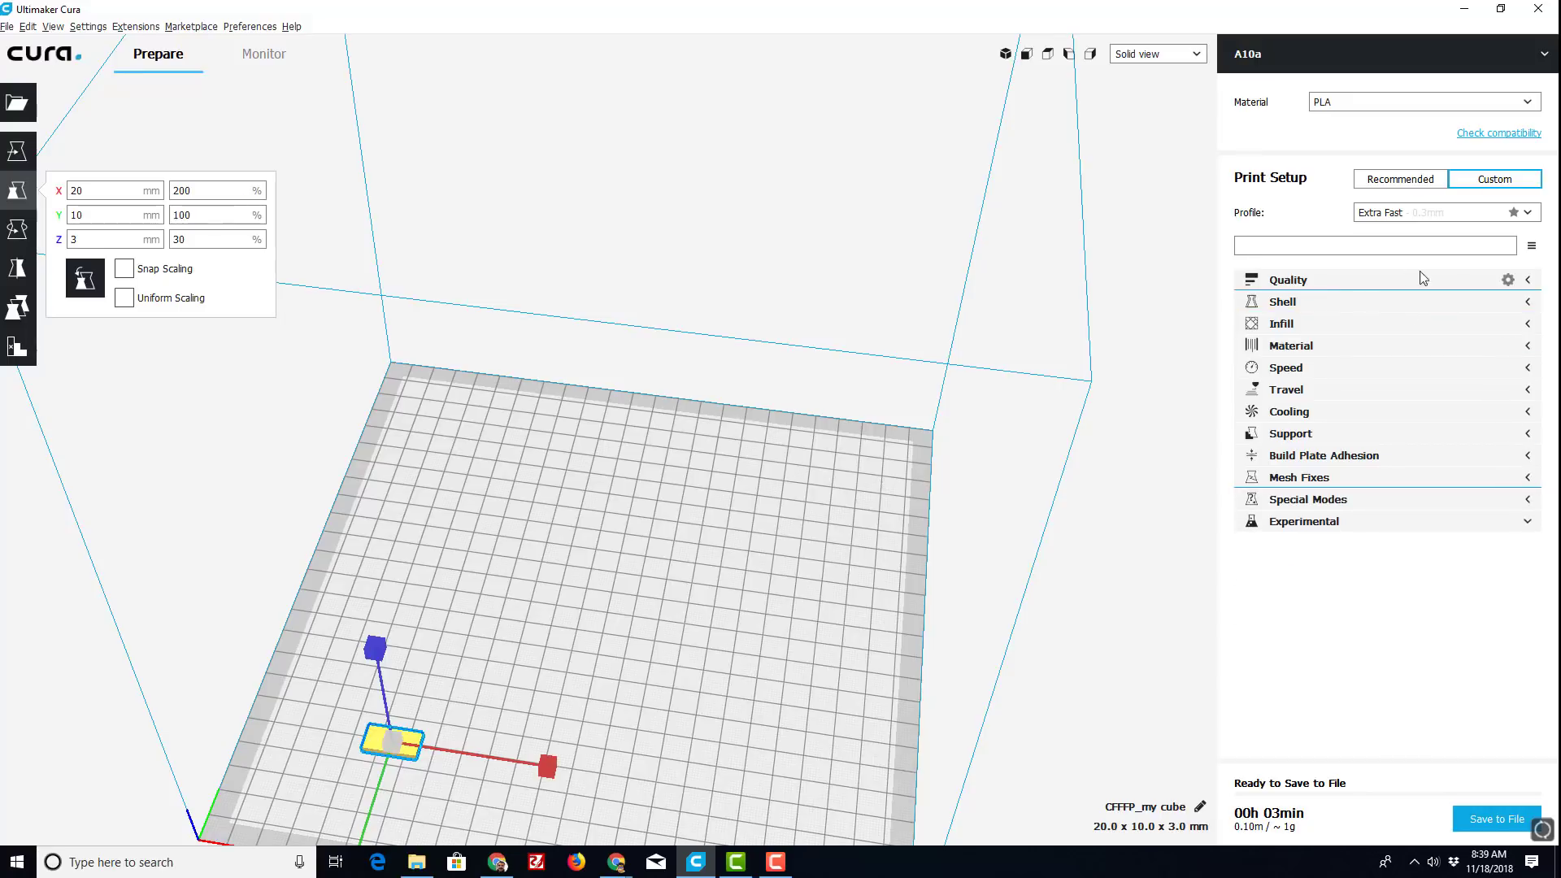
click(1529, 280)
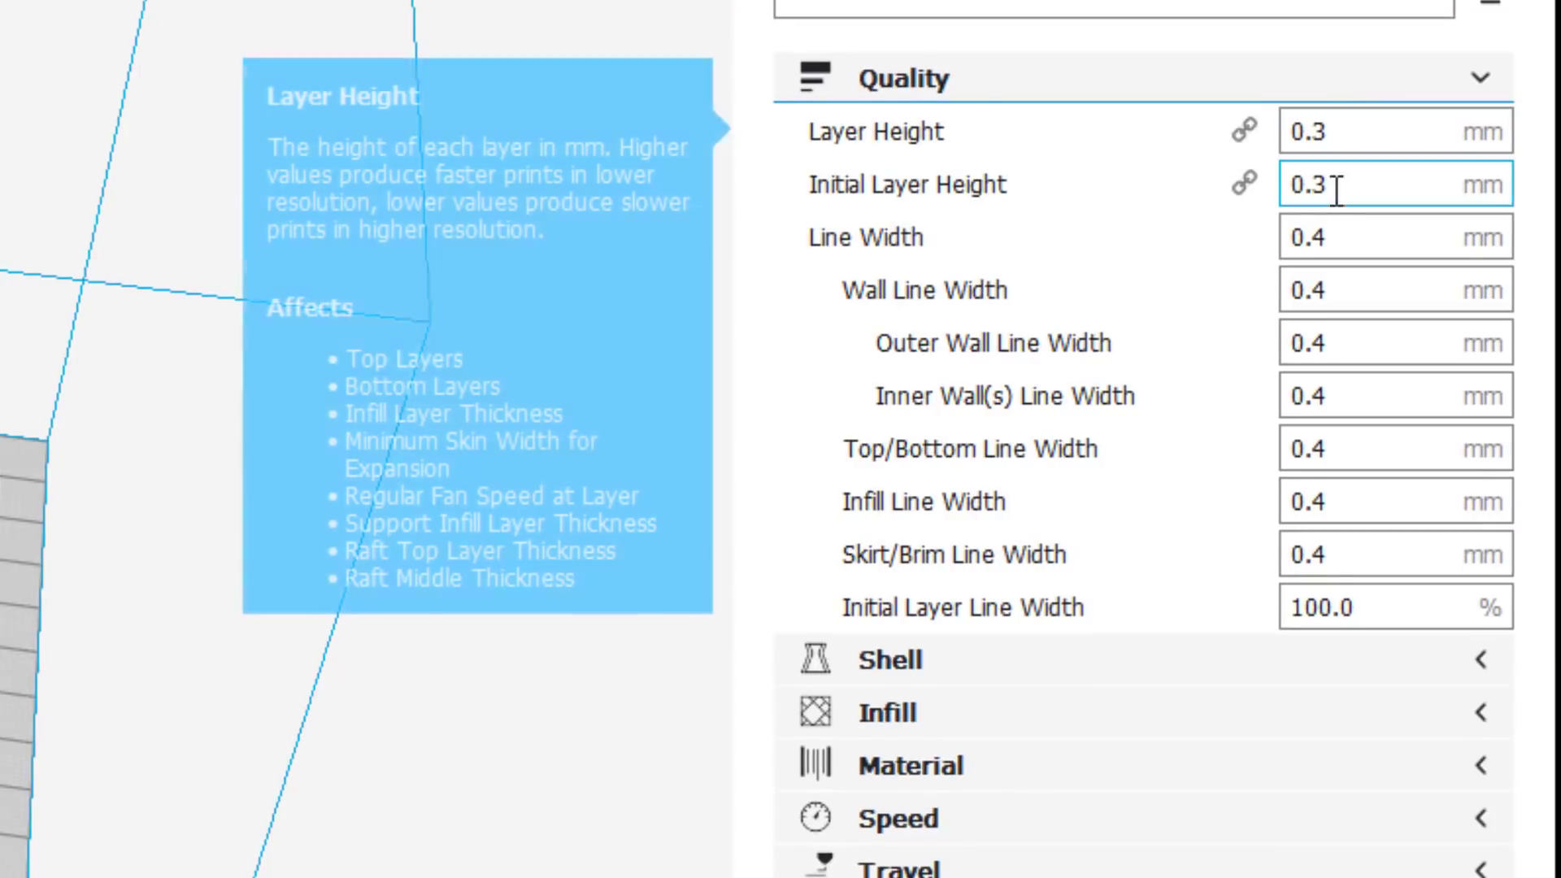
click(1481, 71)
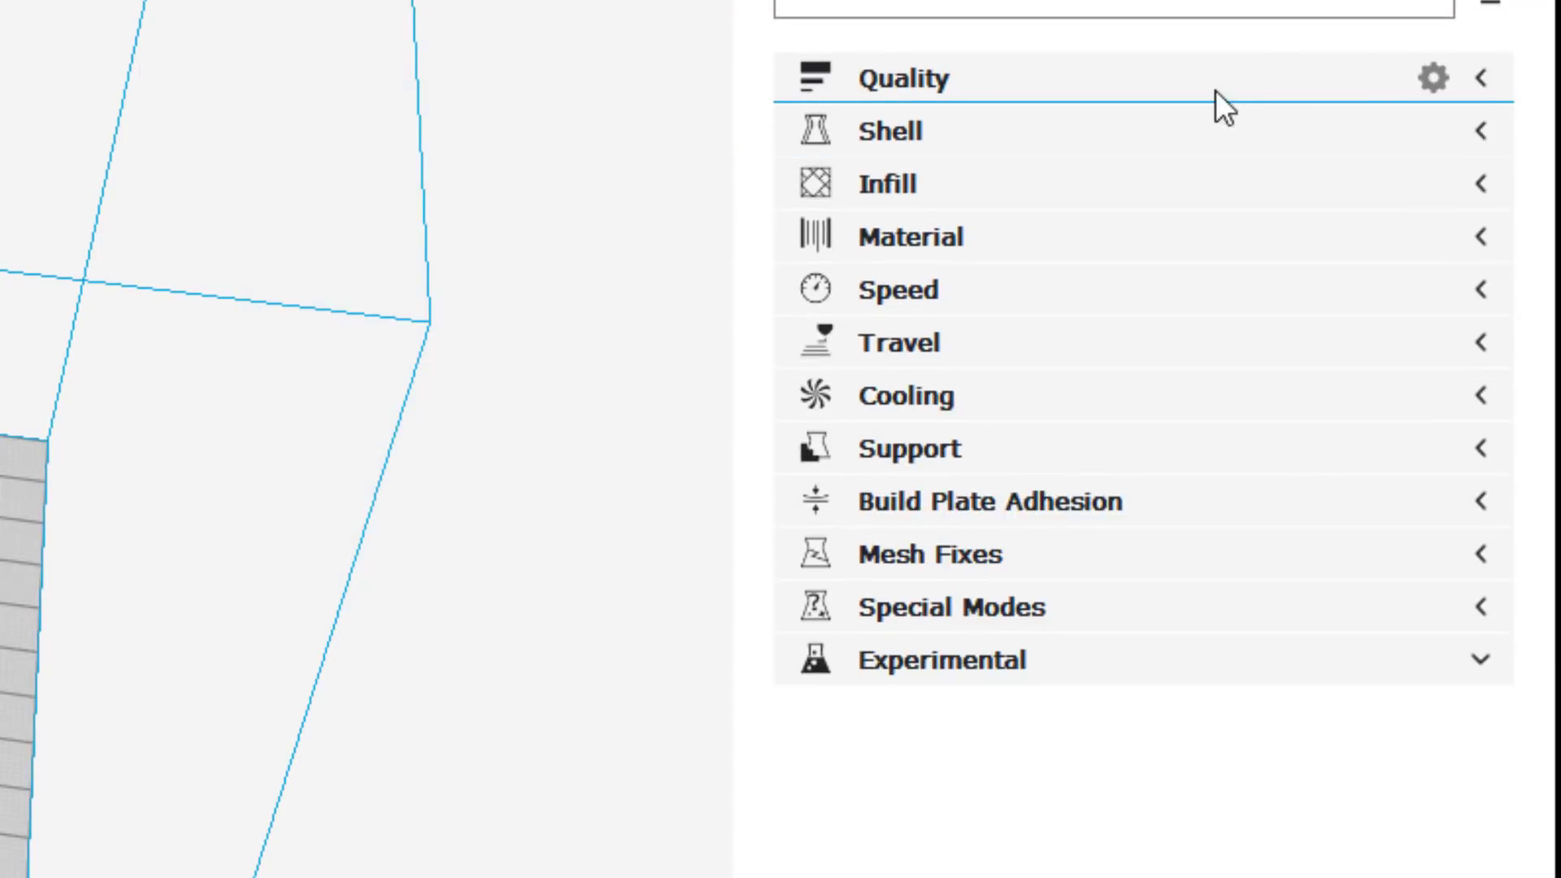
click(1480, 130)
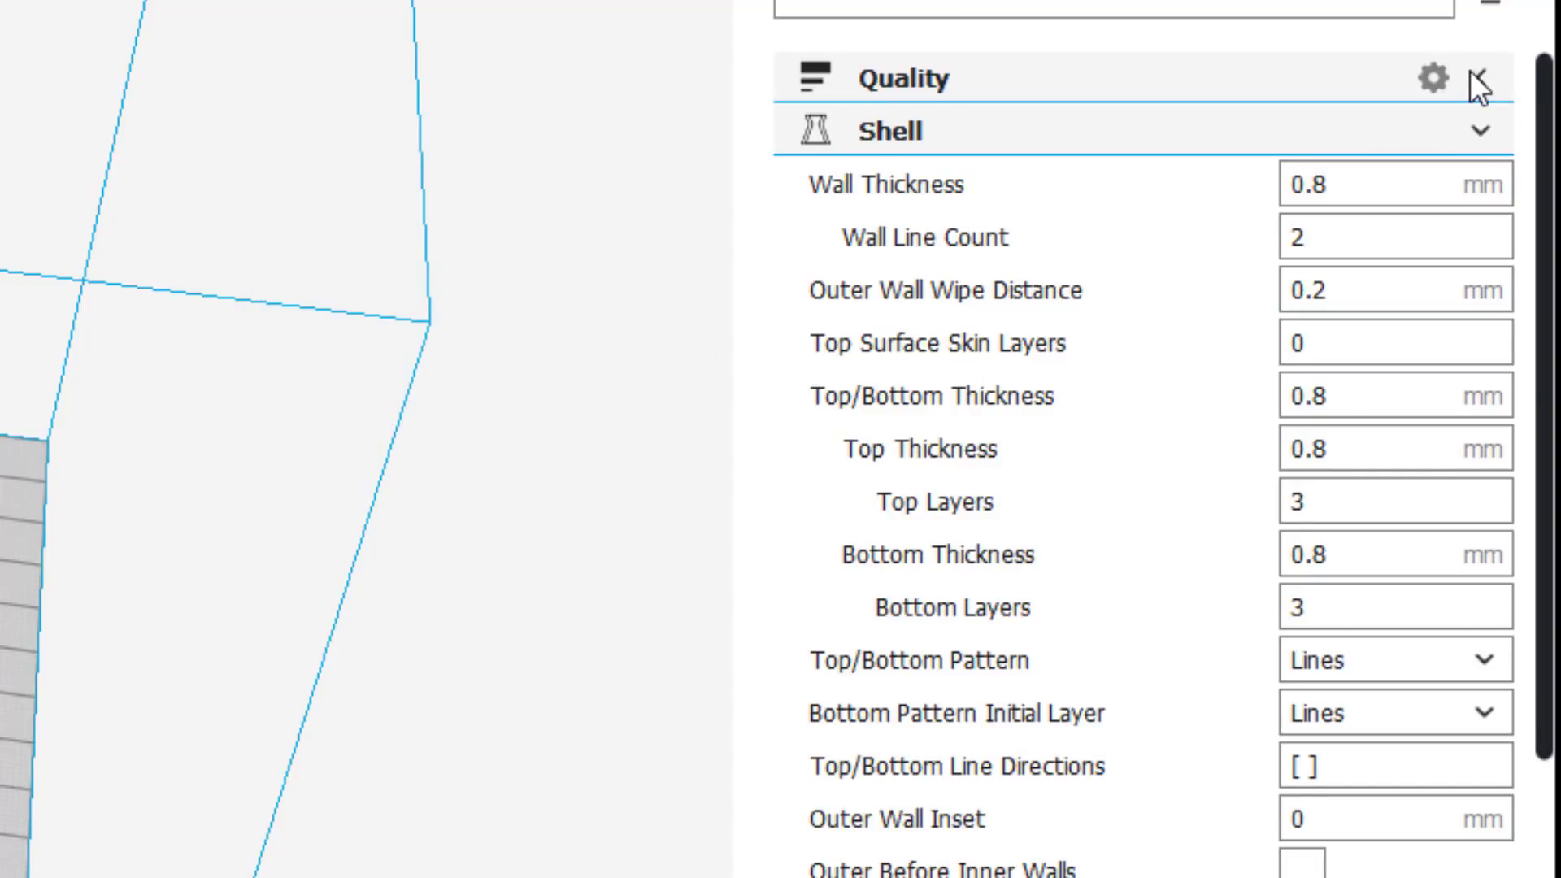
click(1481, 129)
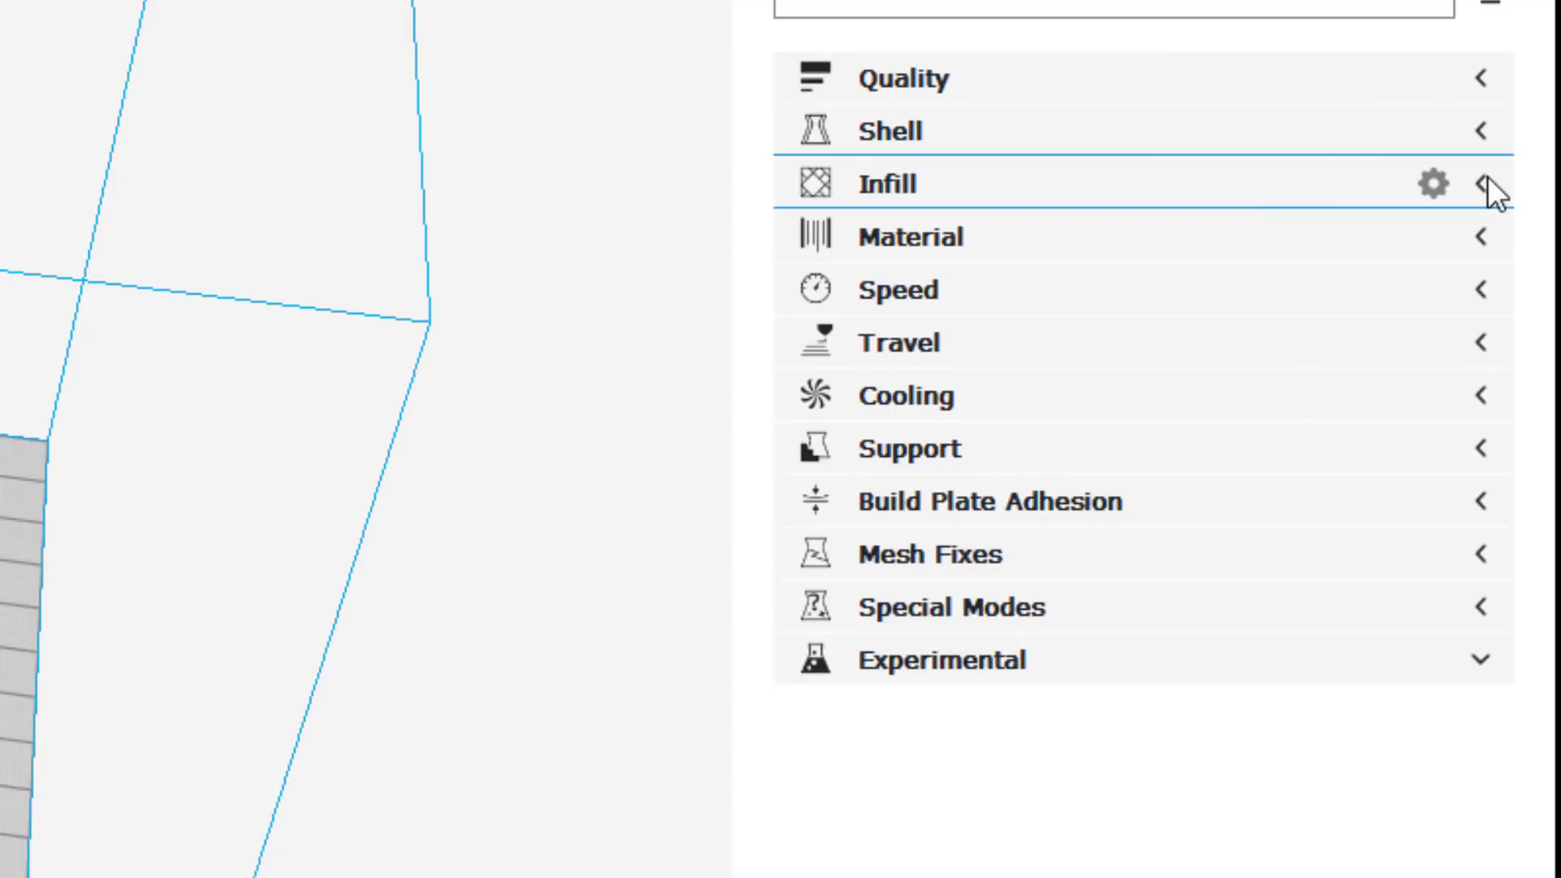
click(1488, 179)
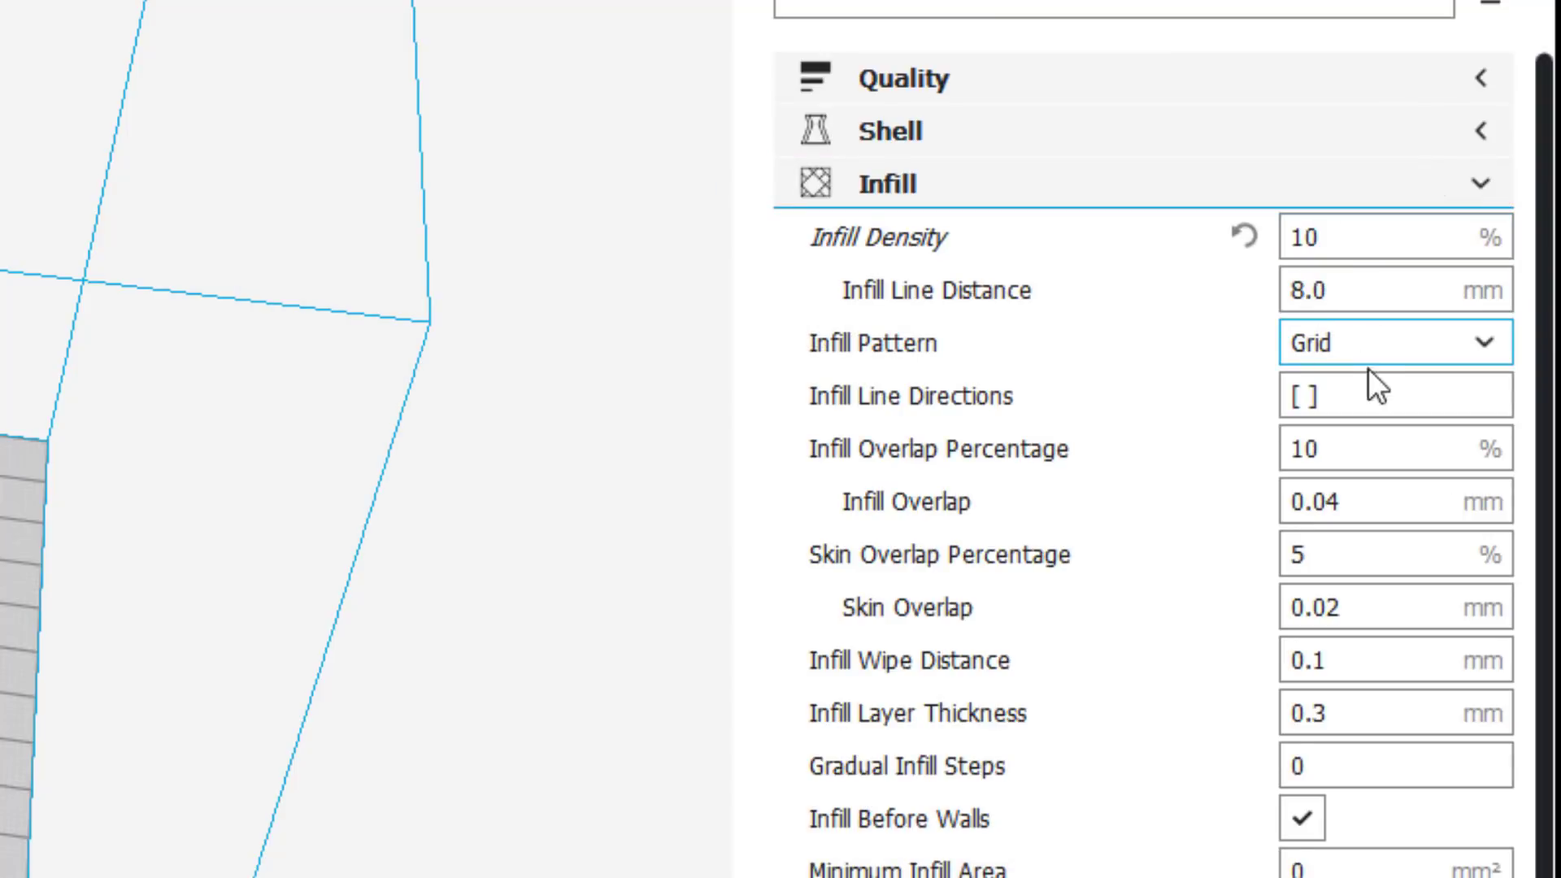
click(1488, 186)
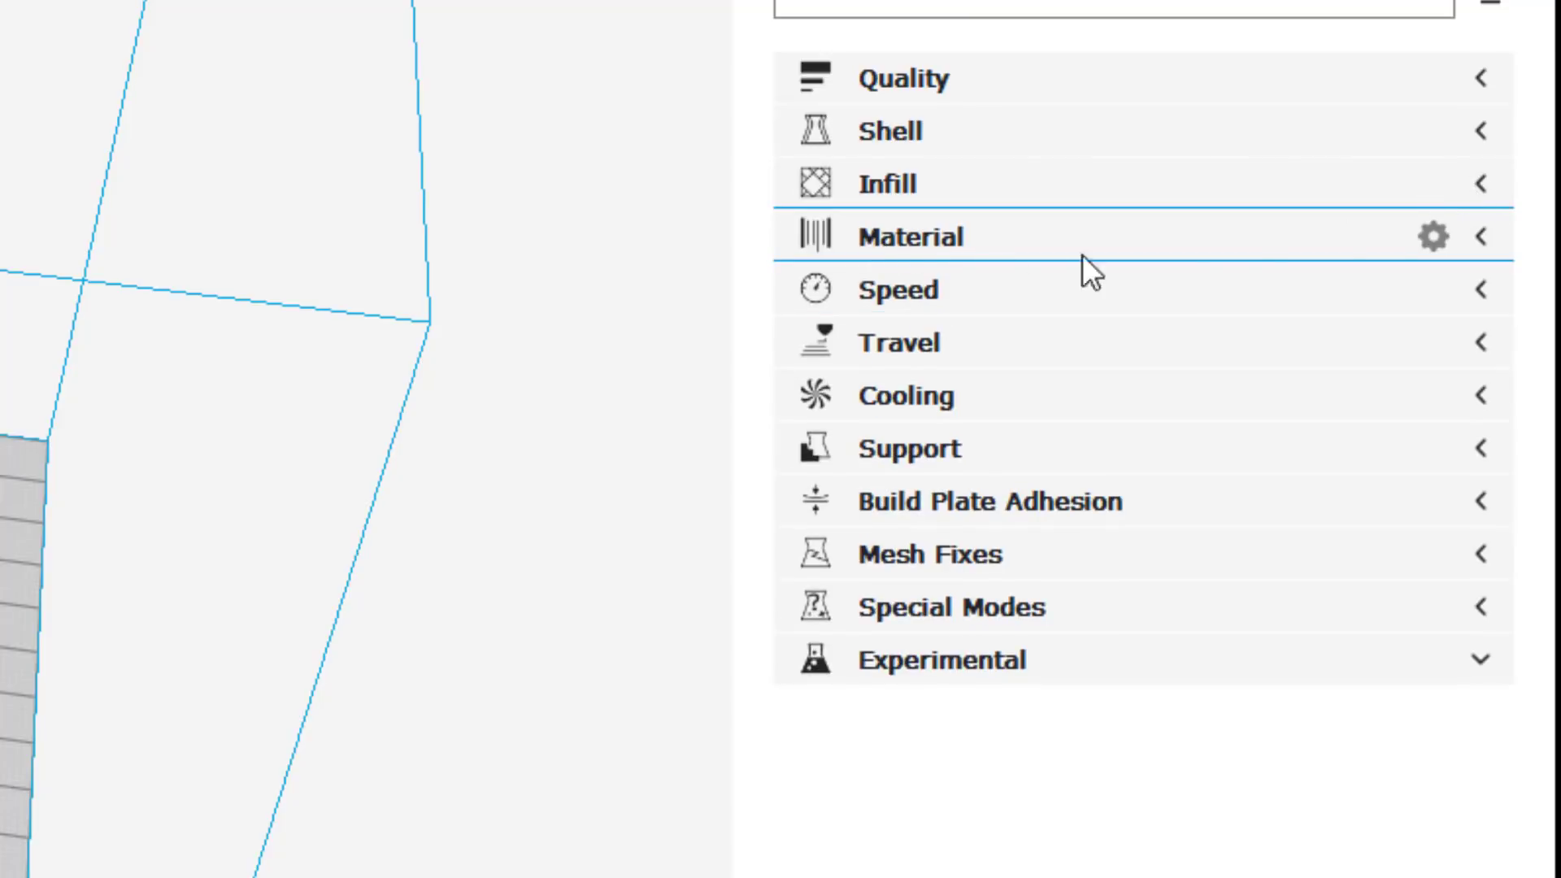
In the Material settings, enter 210 °C printing temperature and 50 °C build plate temperature
click(1481, 237)
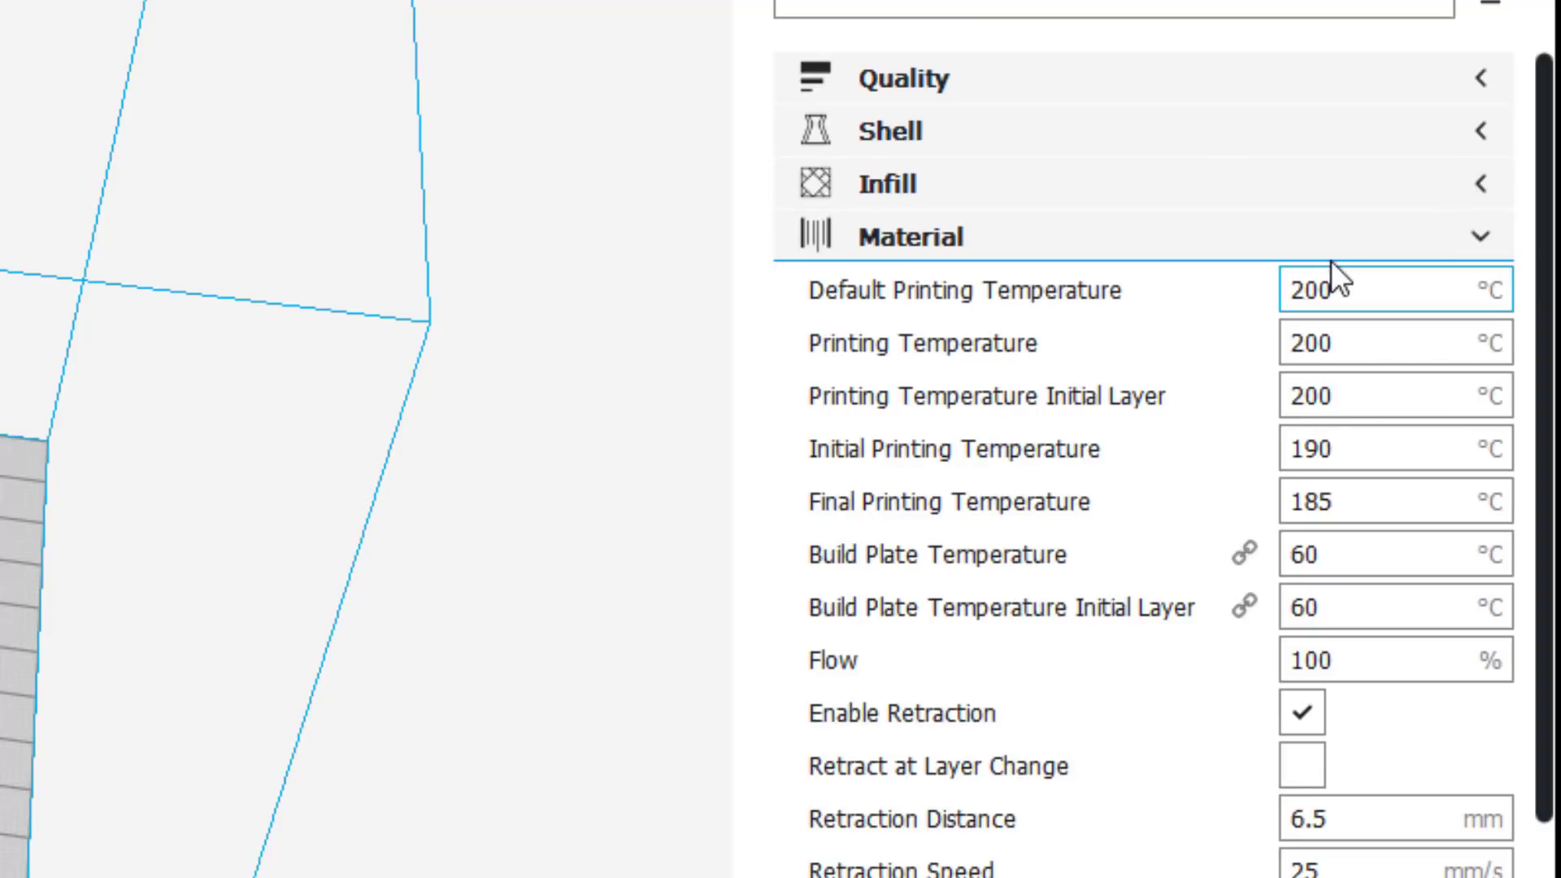
double_click(1348, 293)
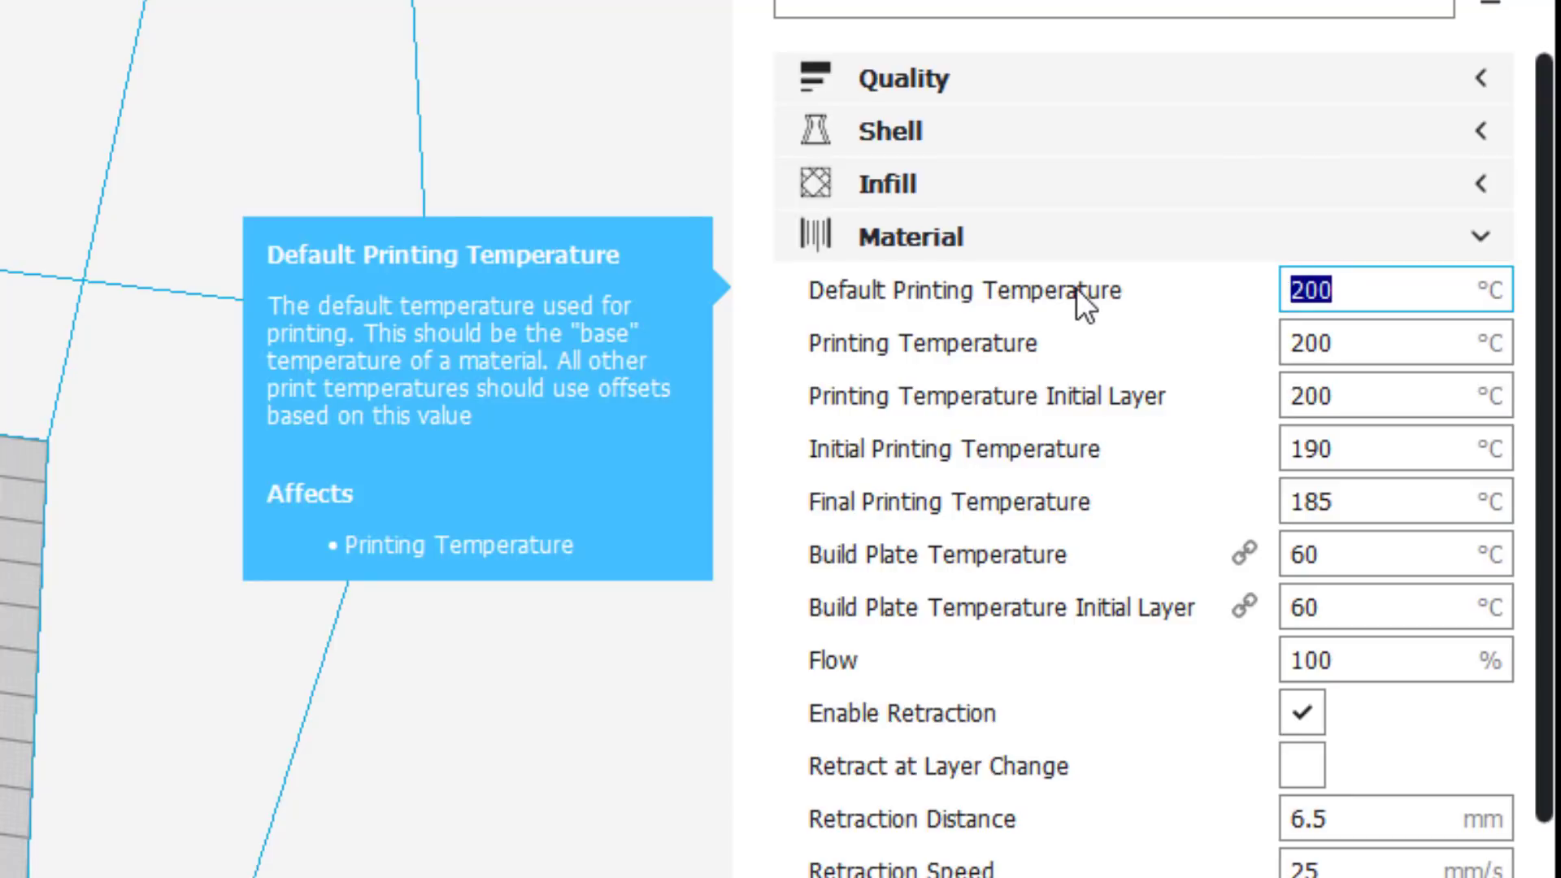
text(210)
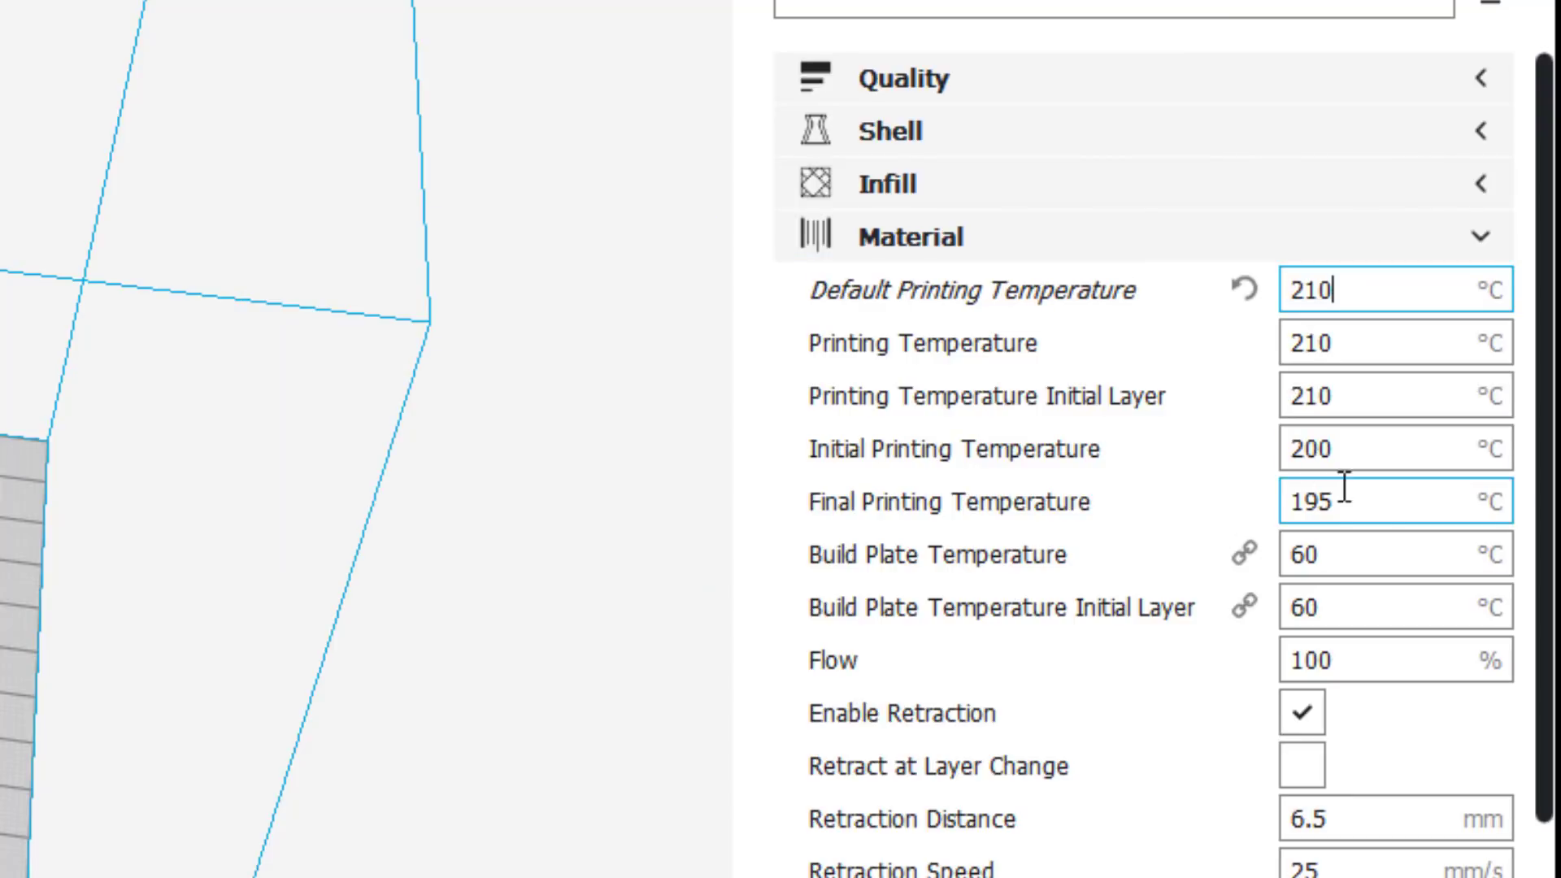
double_click(1323, 557)
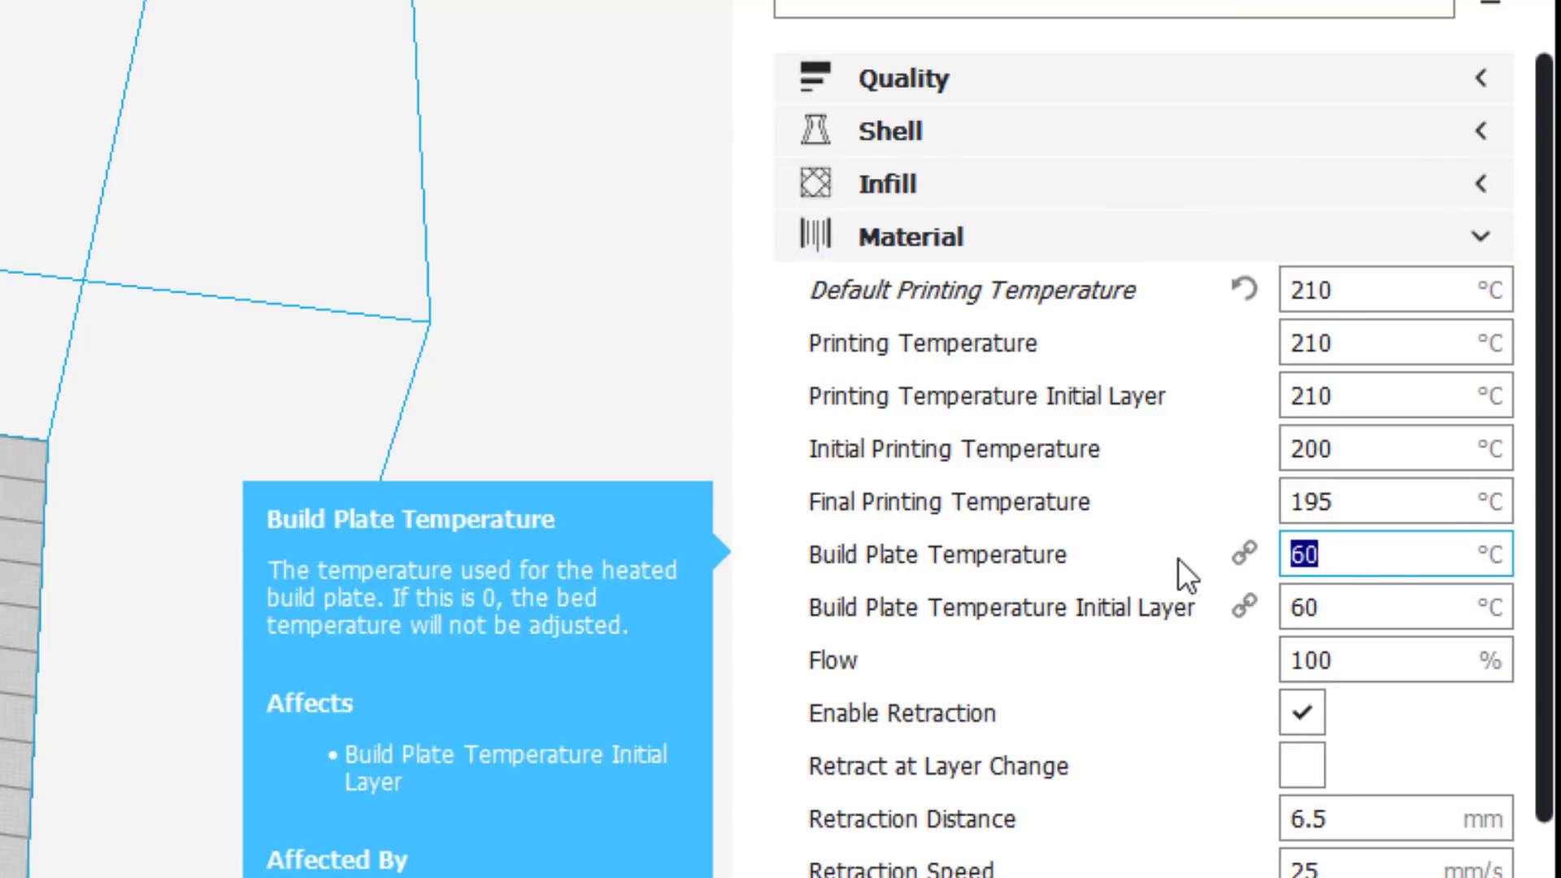
text(50)
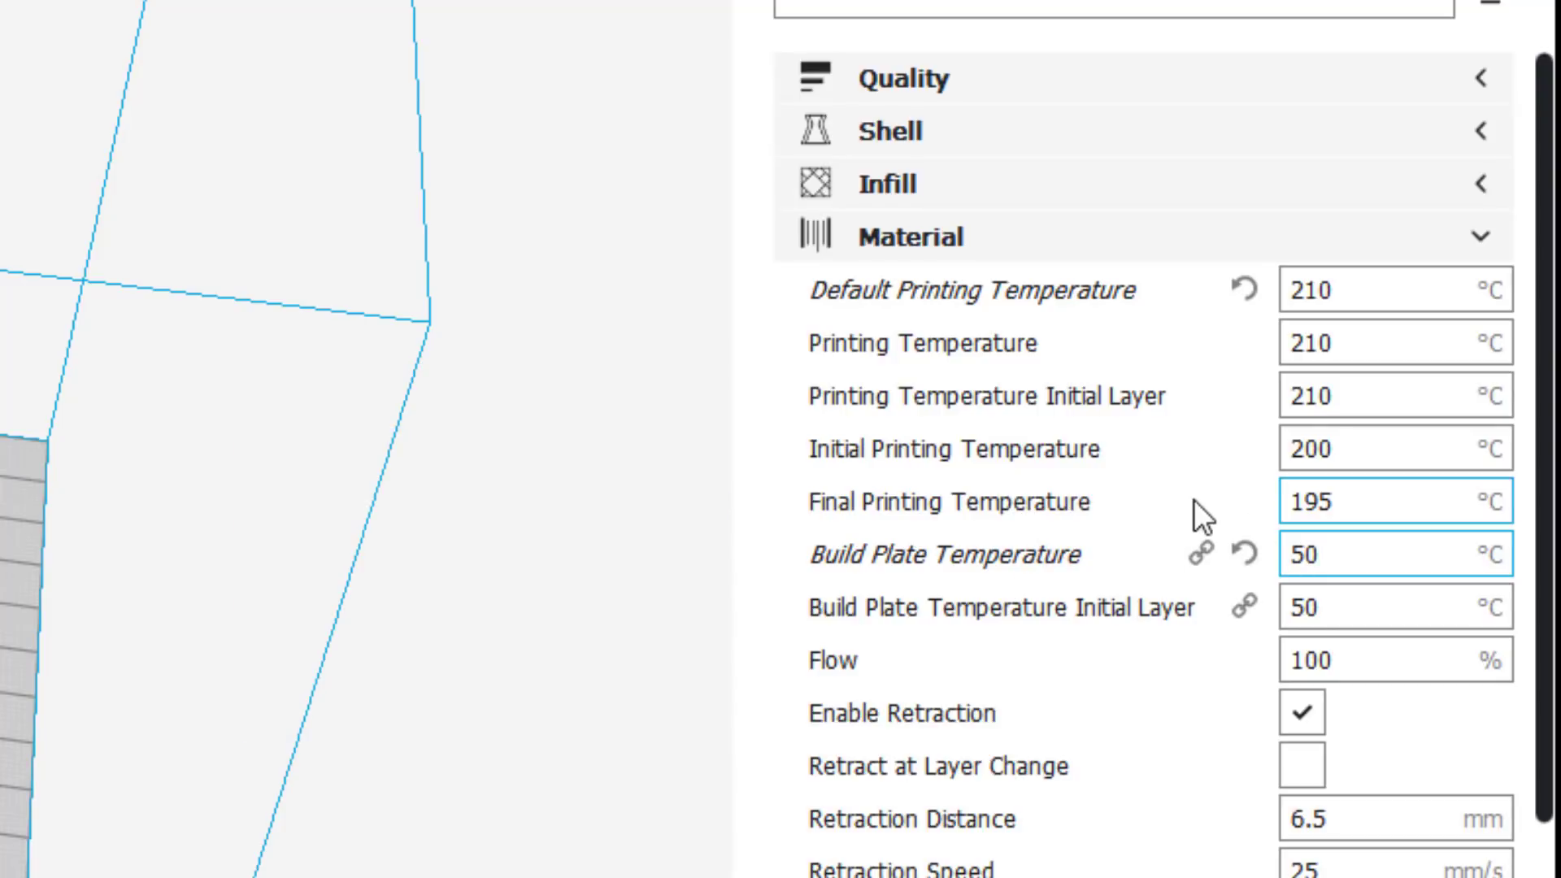
double_click(1305, 555)
scroll(1305, 554, down, 5)
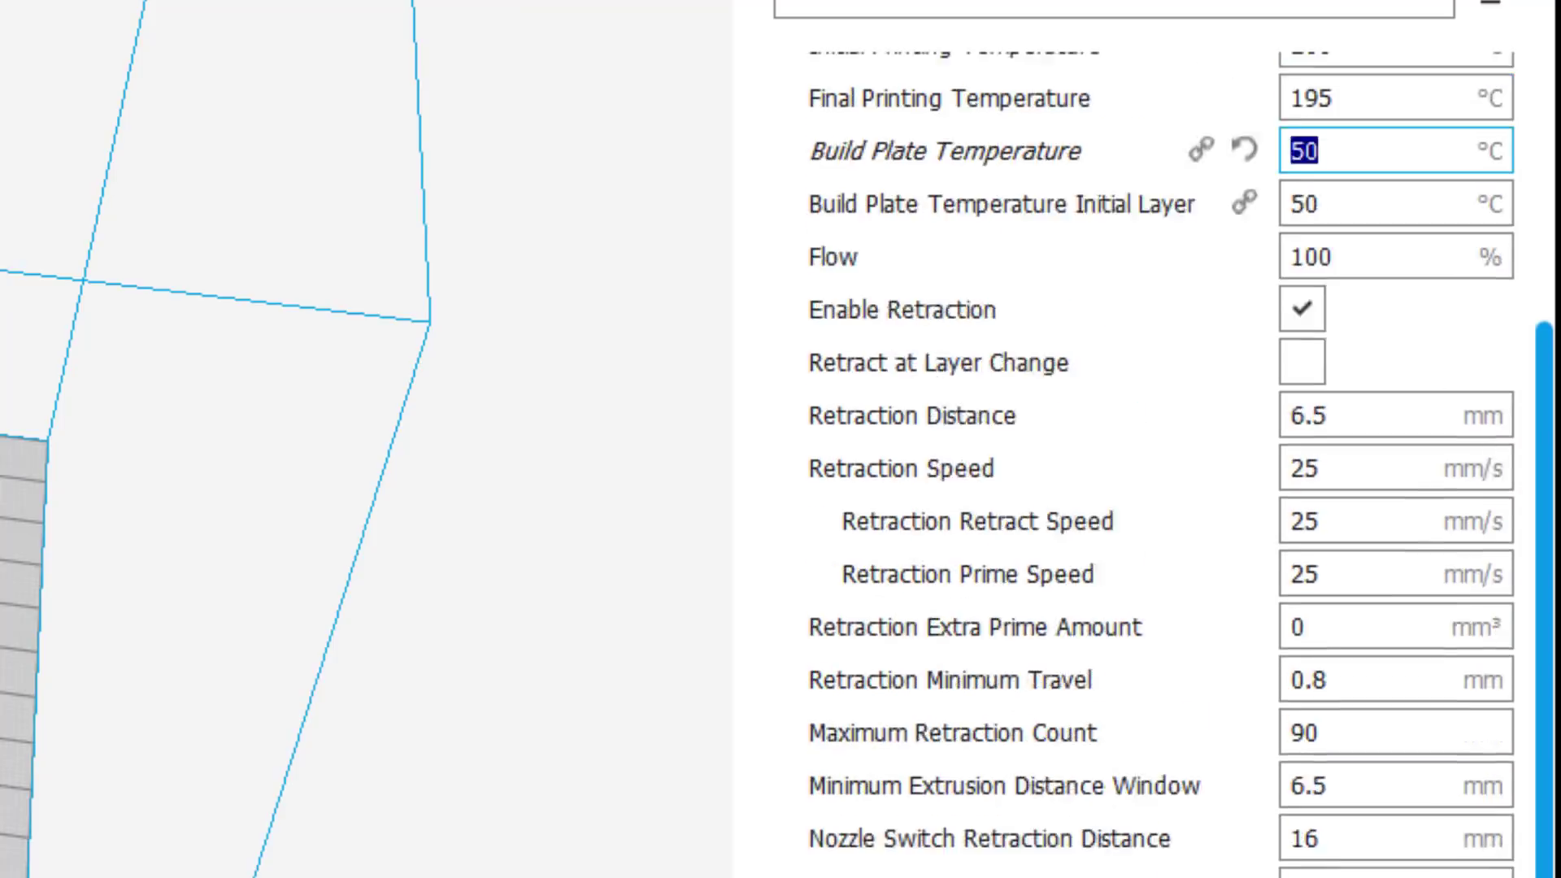
scroll(1505, 314, up, 5)
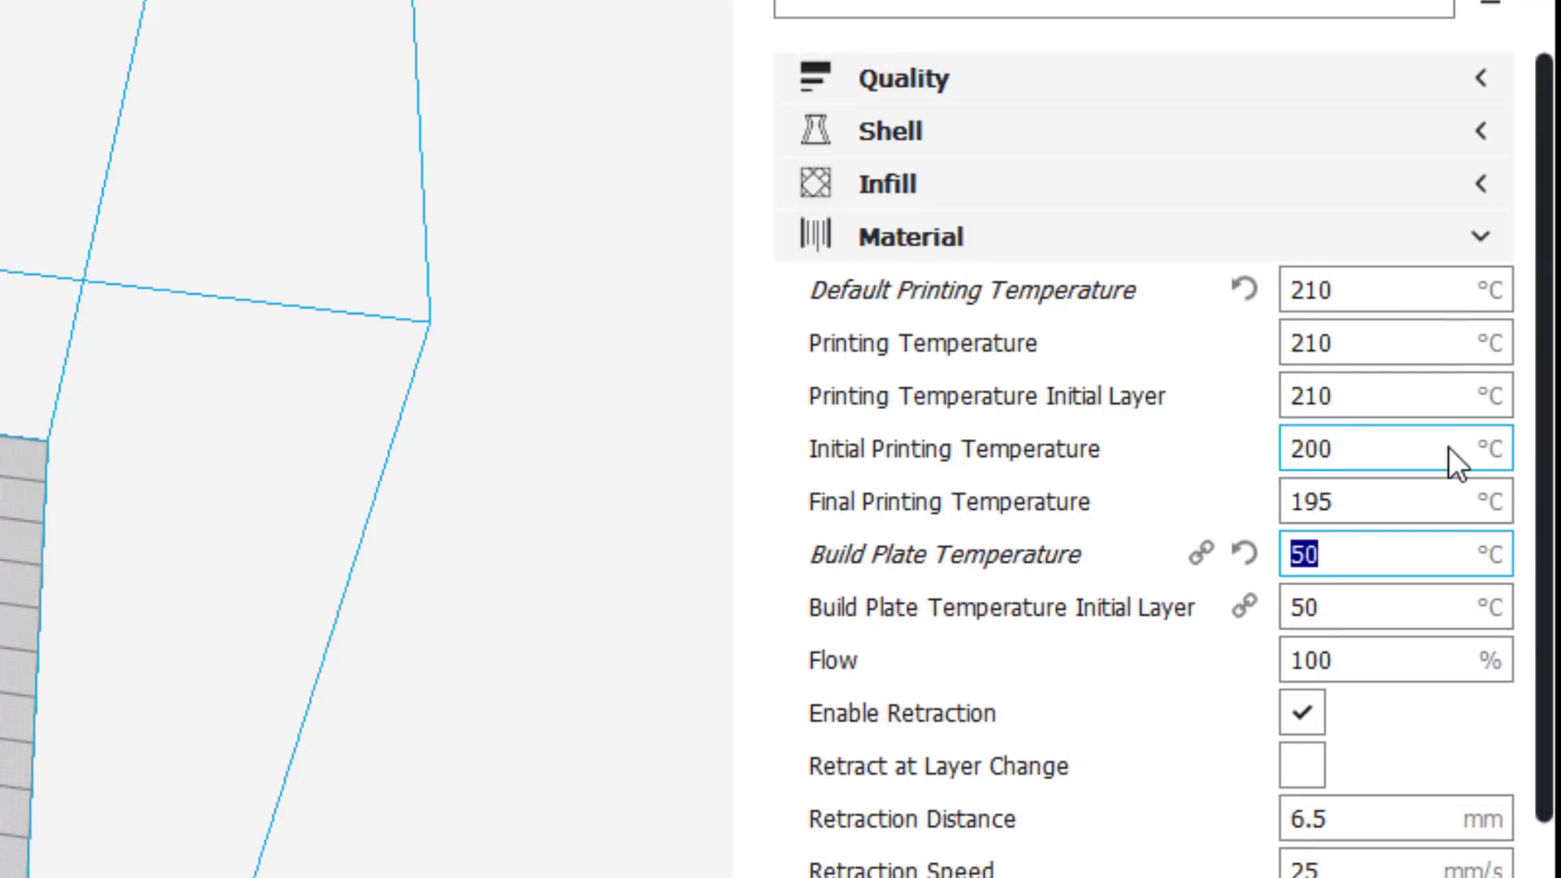
Change the Build Plate Adhesion Type from Brim to Skirt
click(1475, 229)
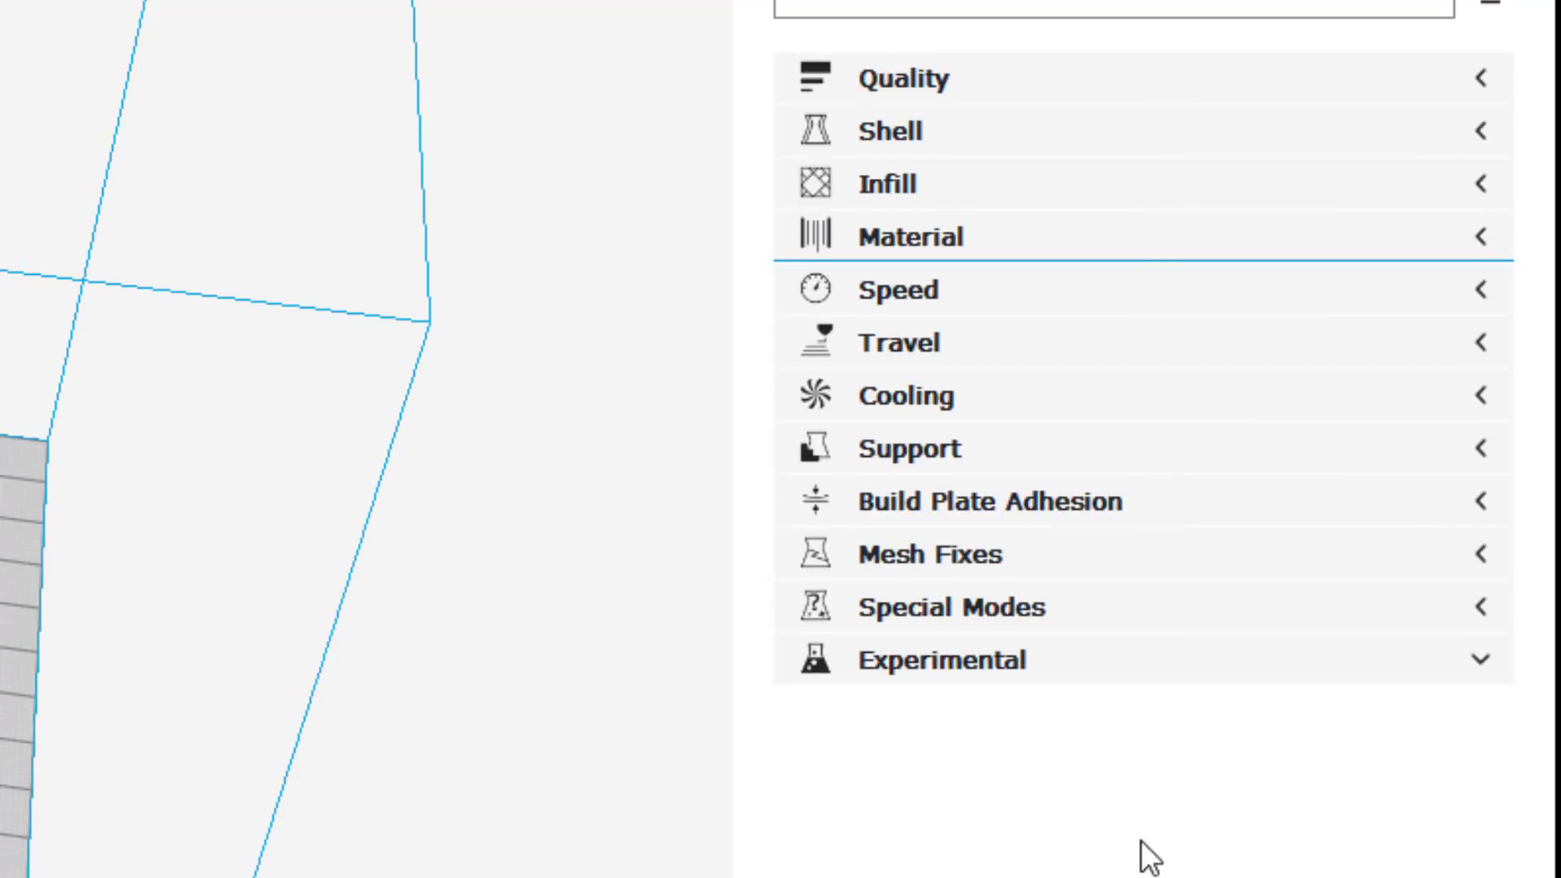
click(947, 287)
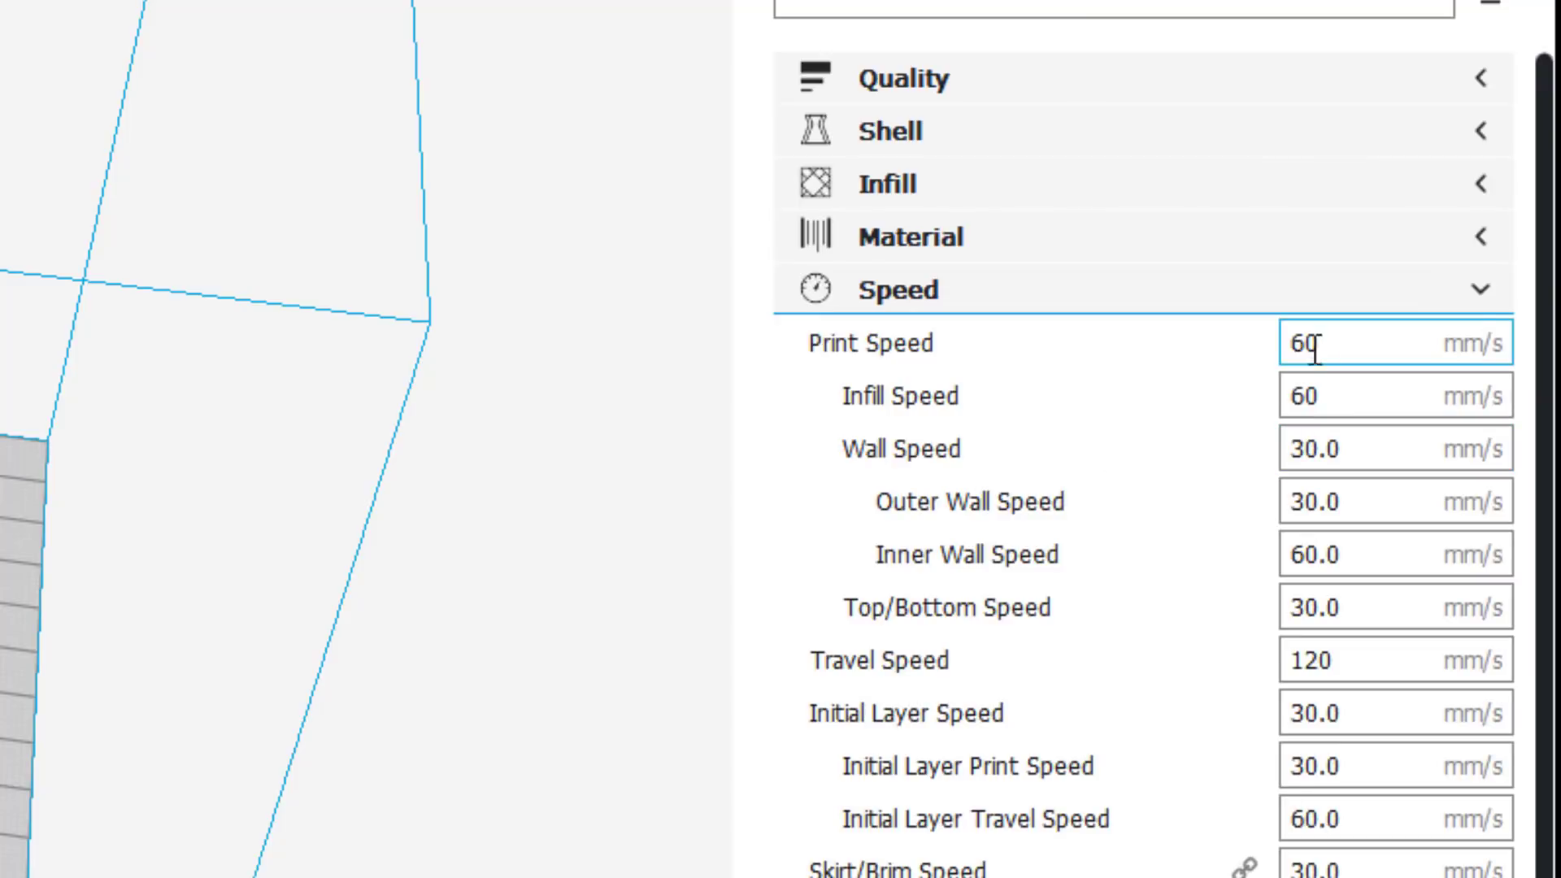
click(1475, 302)
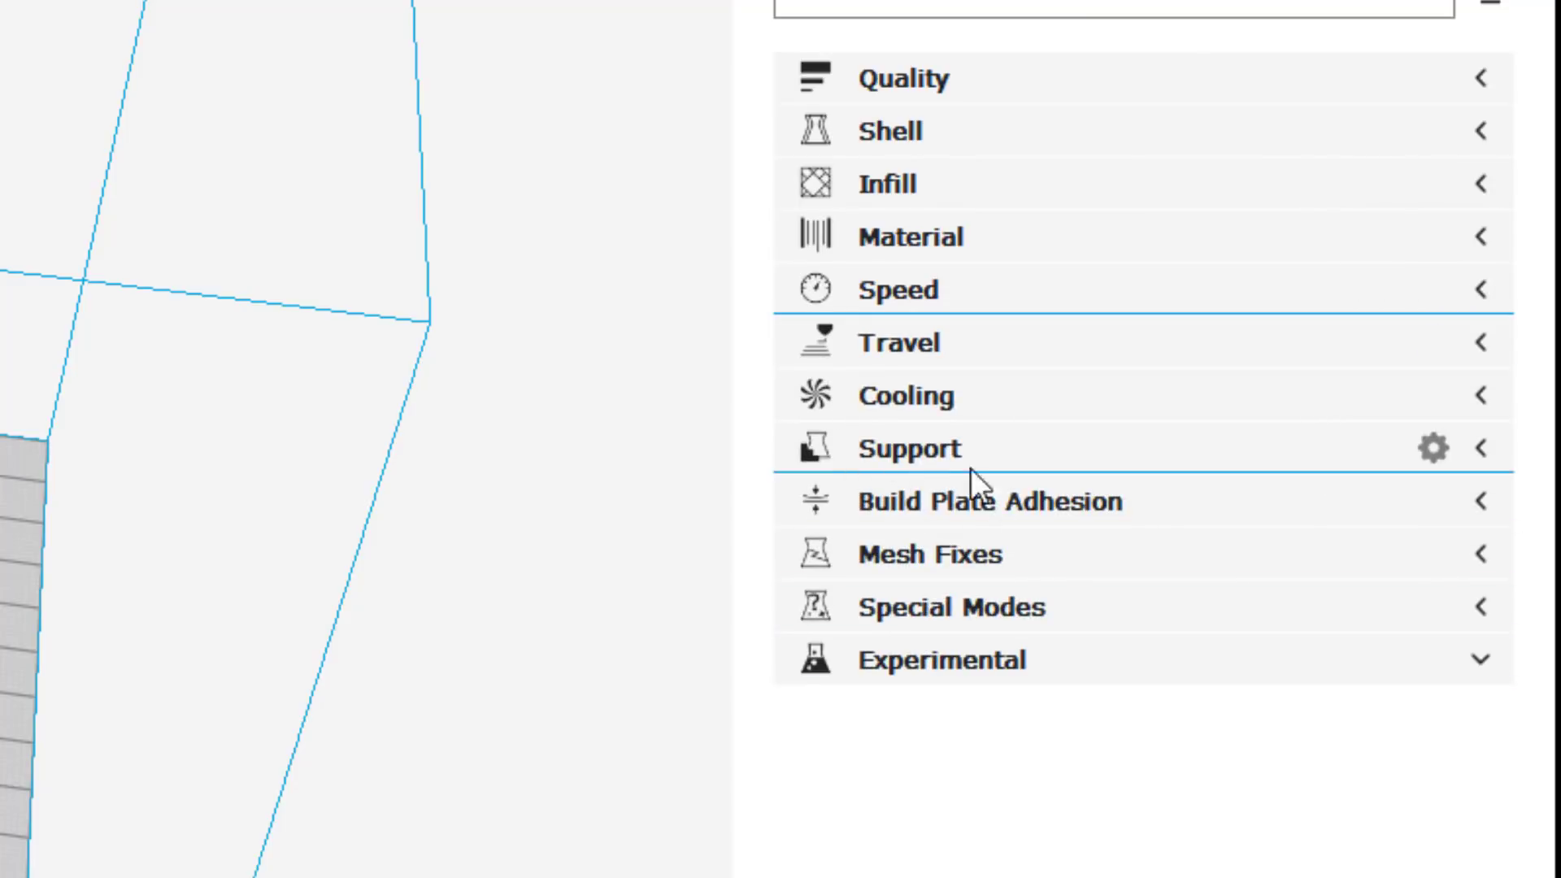
click(1195, 502)
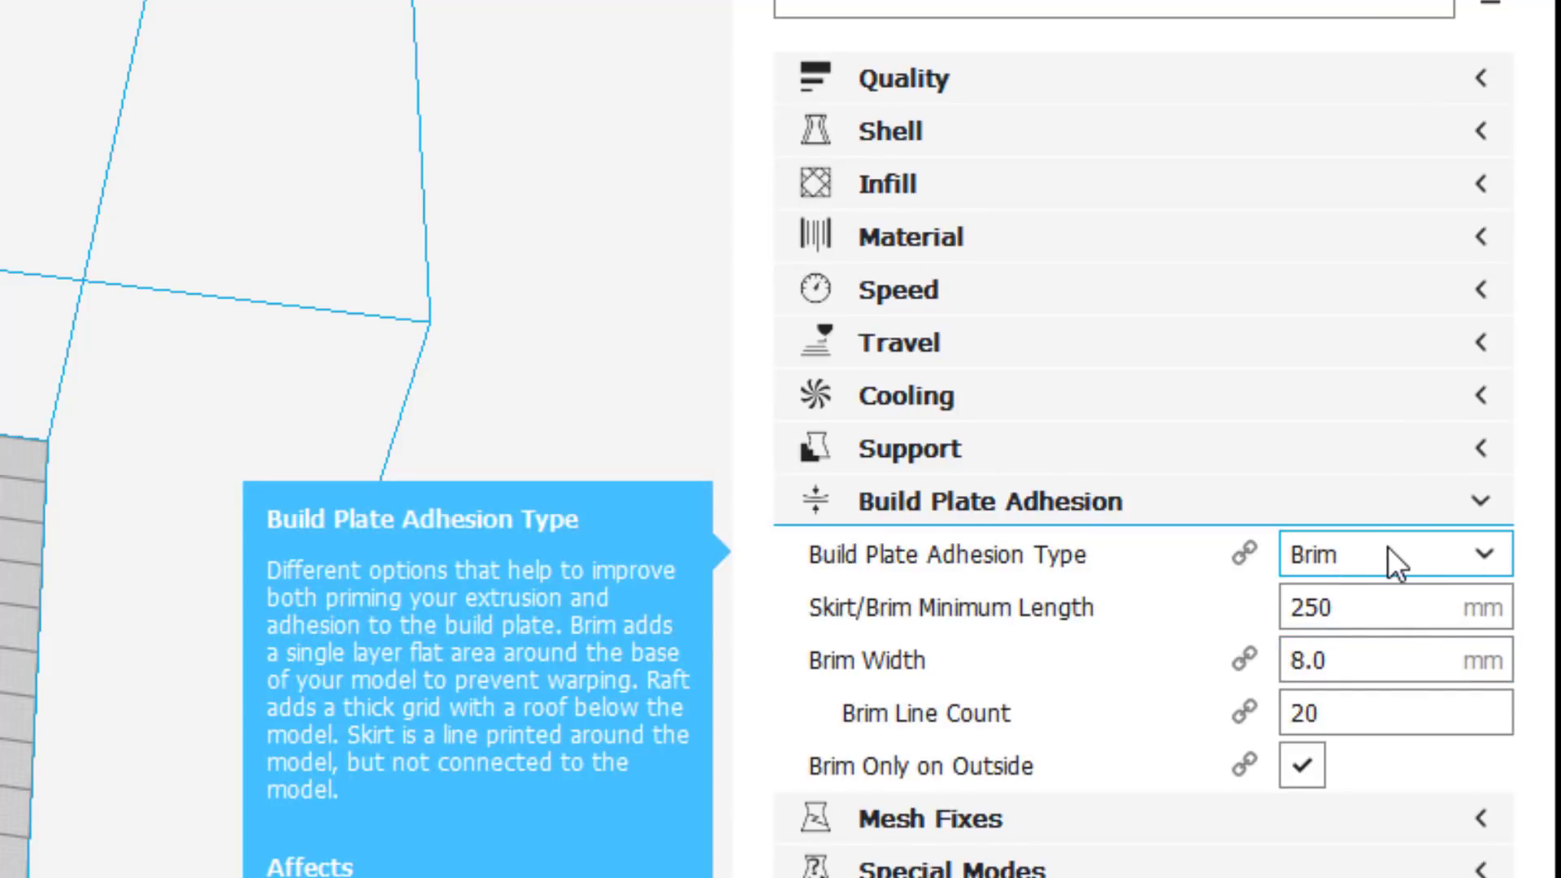
click(1390, 554)
click(1354, 601)
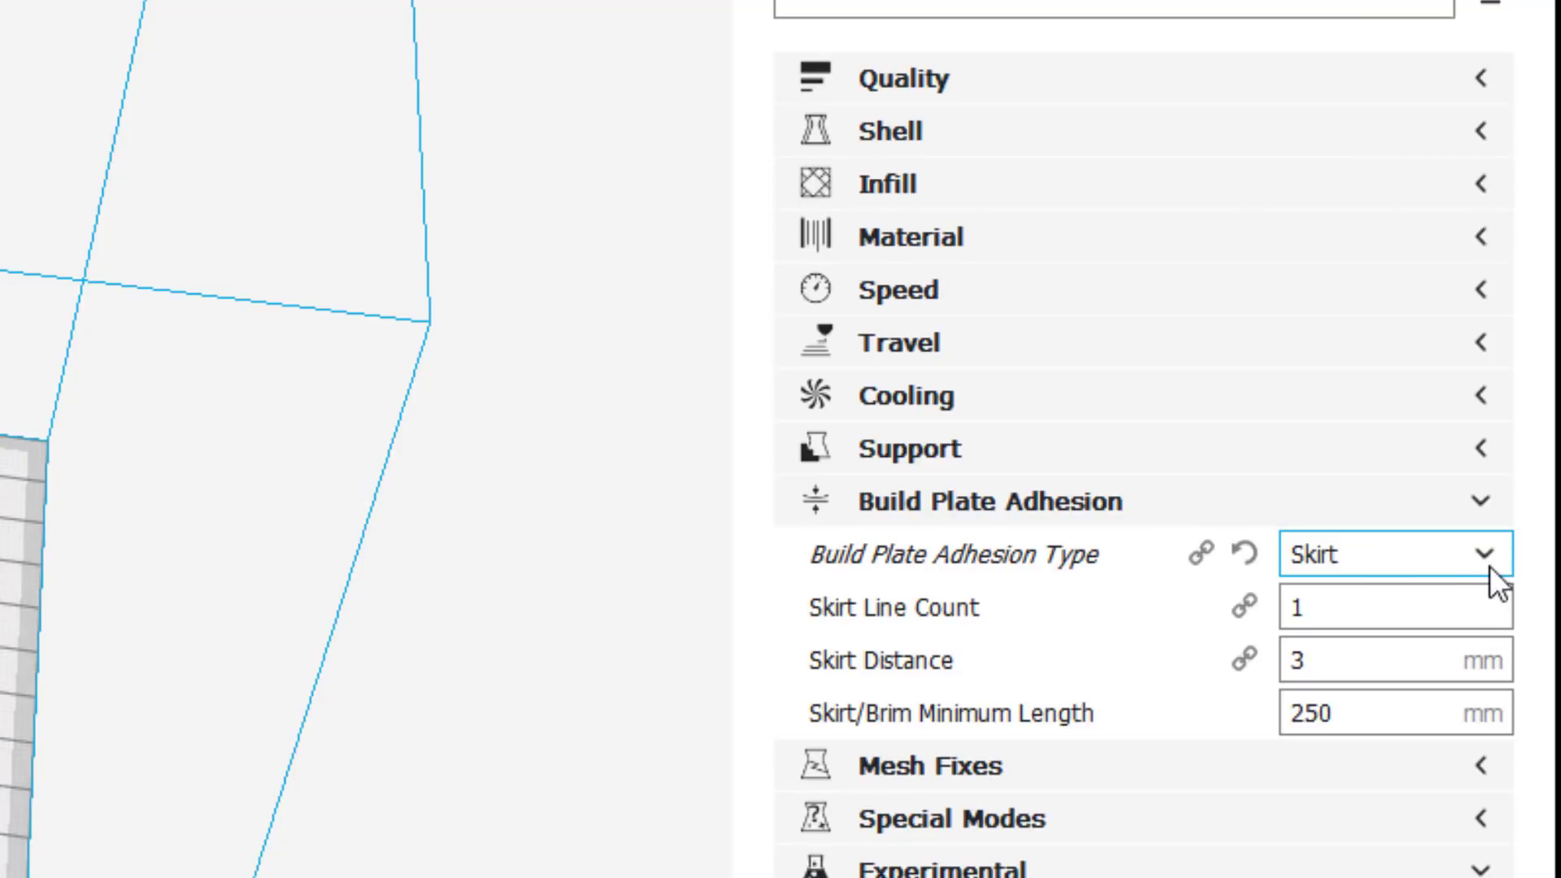
Make the skirt settings visible by filtering setting visibility for 'skir'
click(1433, 500)
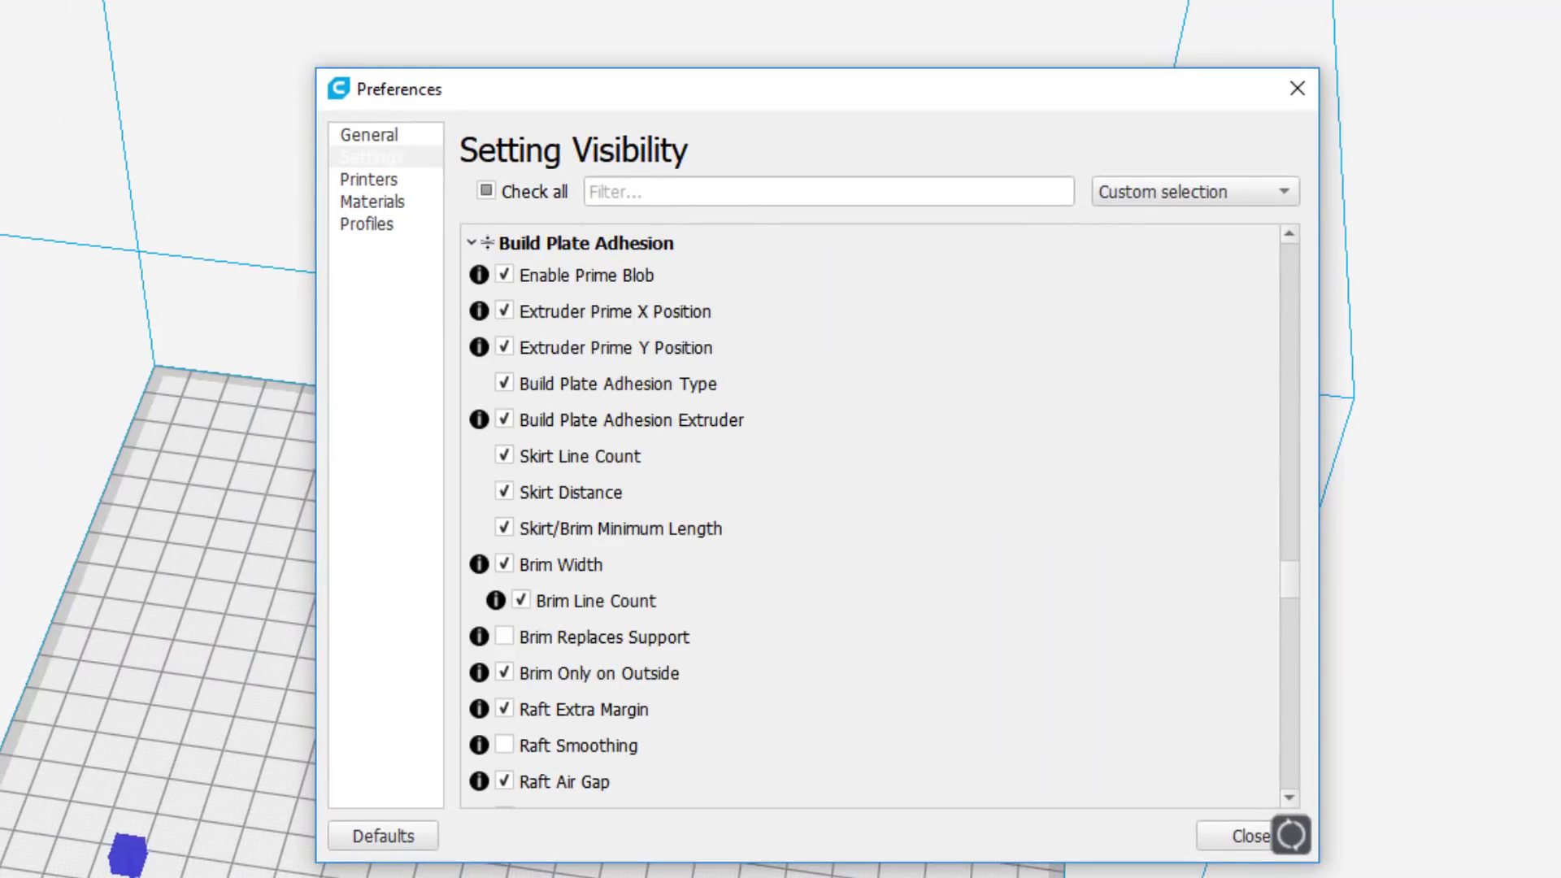
click(886, 190)
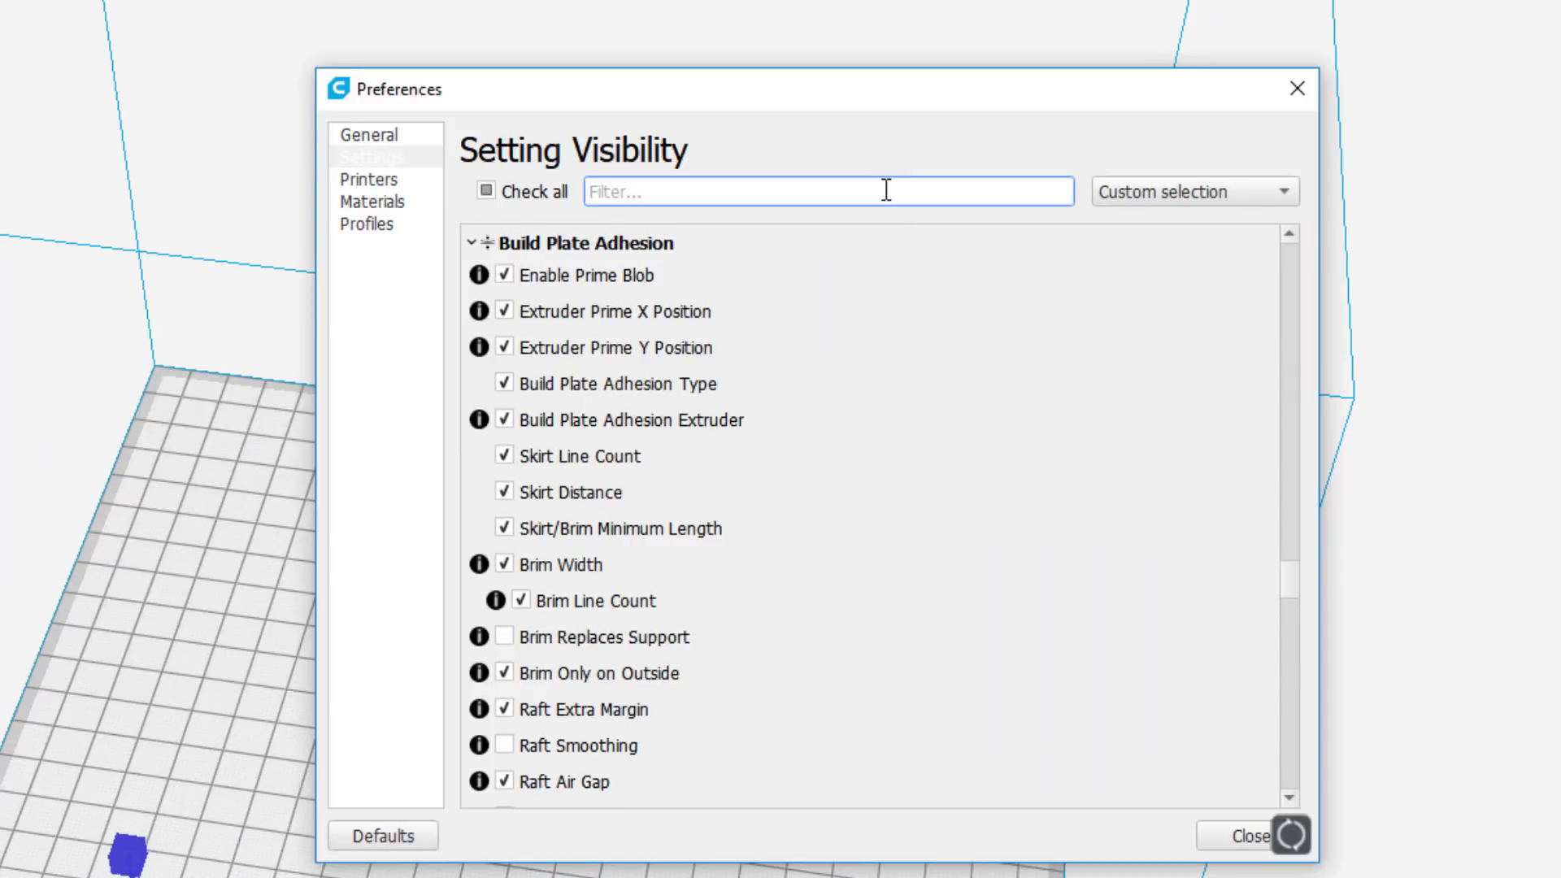
text(skirt)
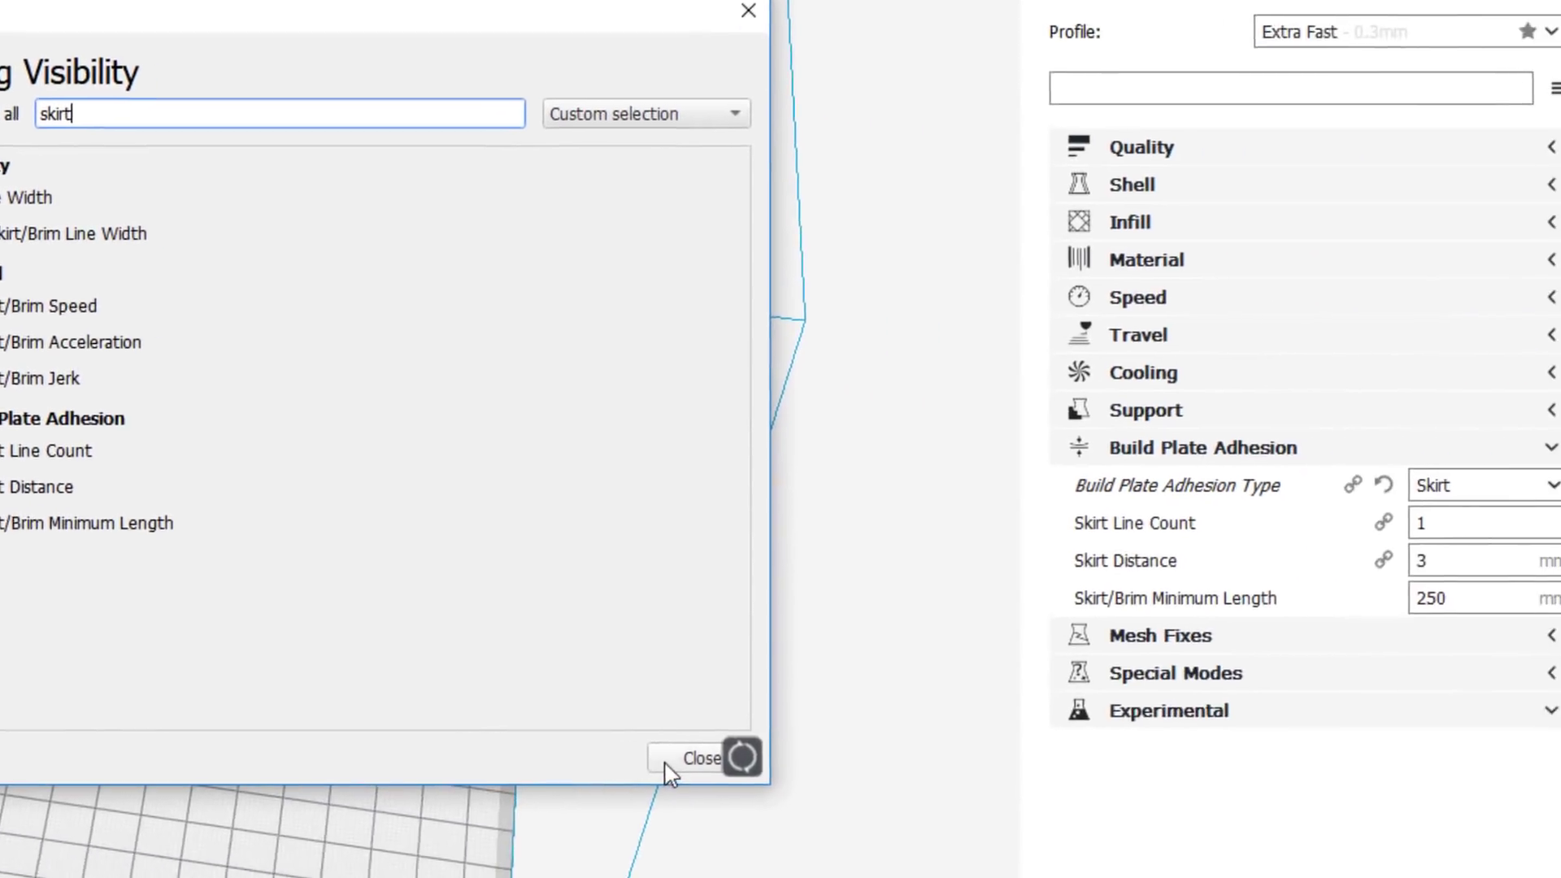
click(1251, 836)
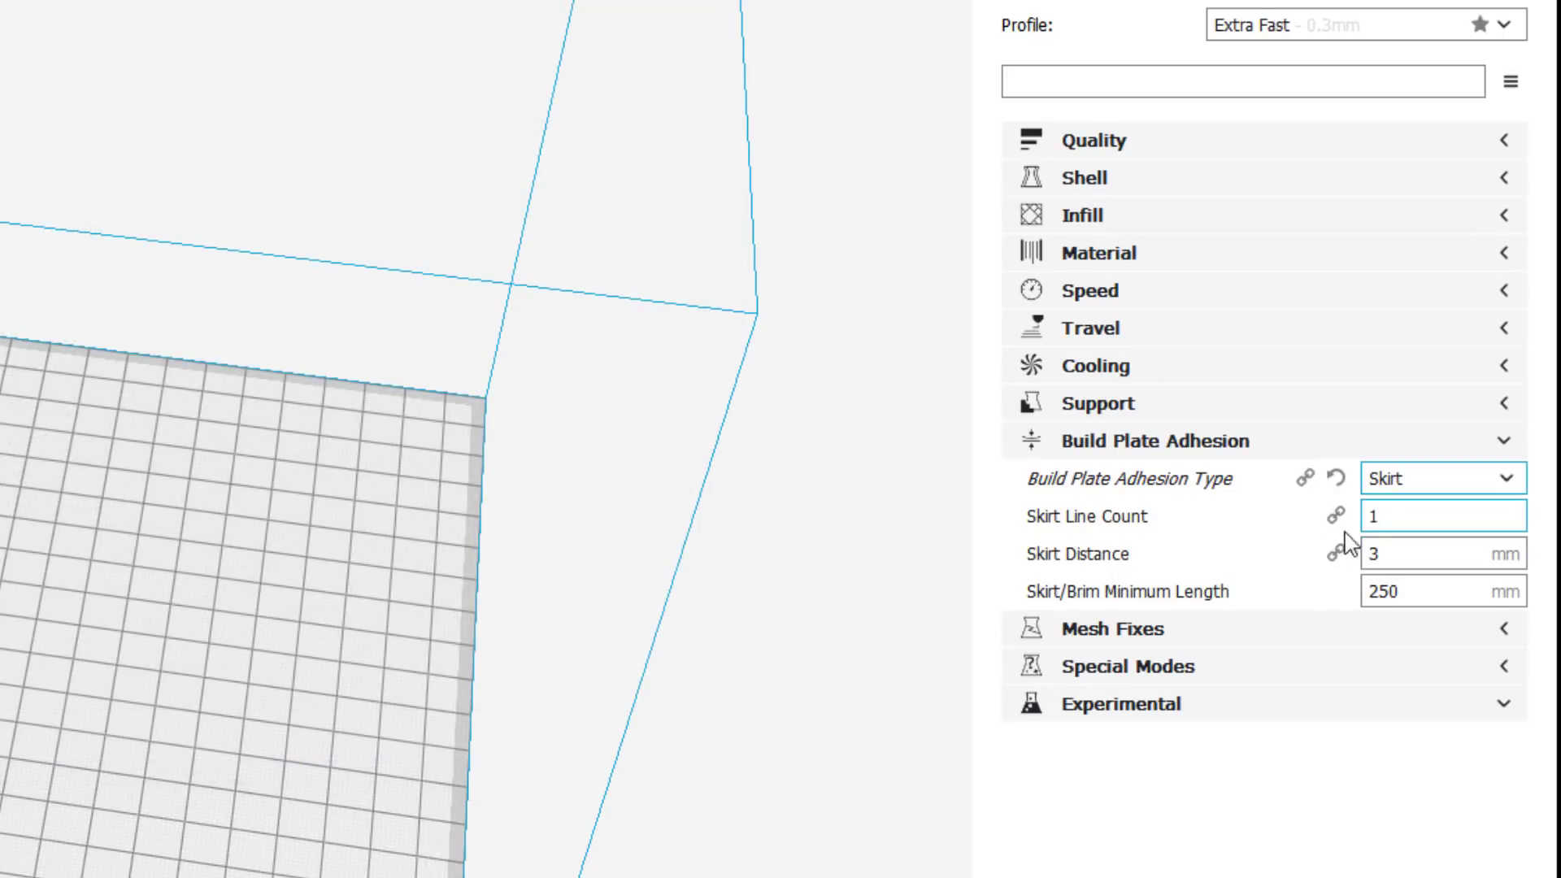
Set Skirt Line Count to 5 and Skirt Distance to 10 mm
key(BackSpace)
text(5)
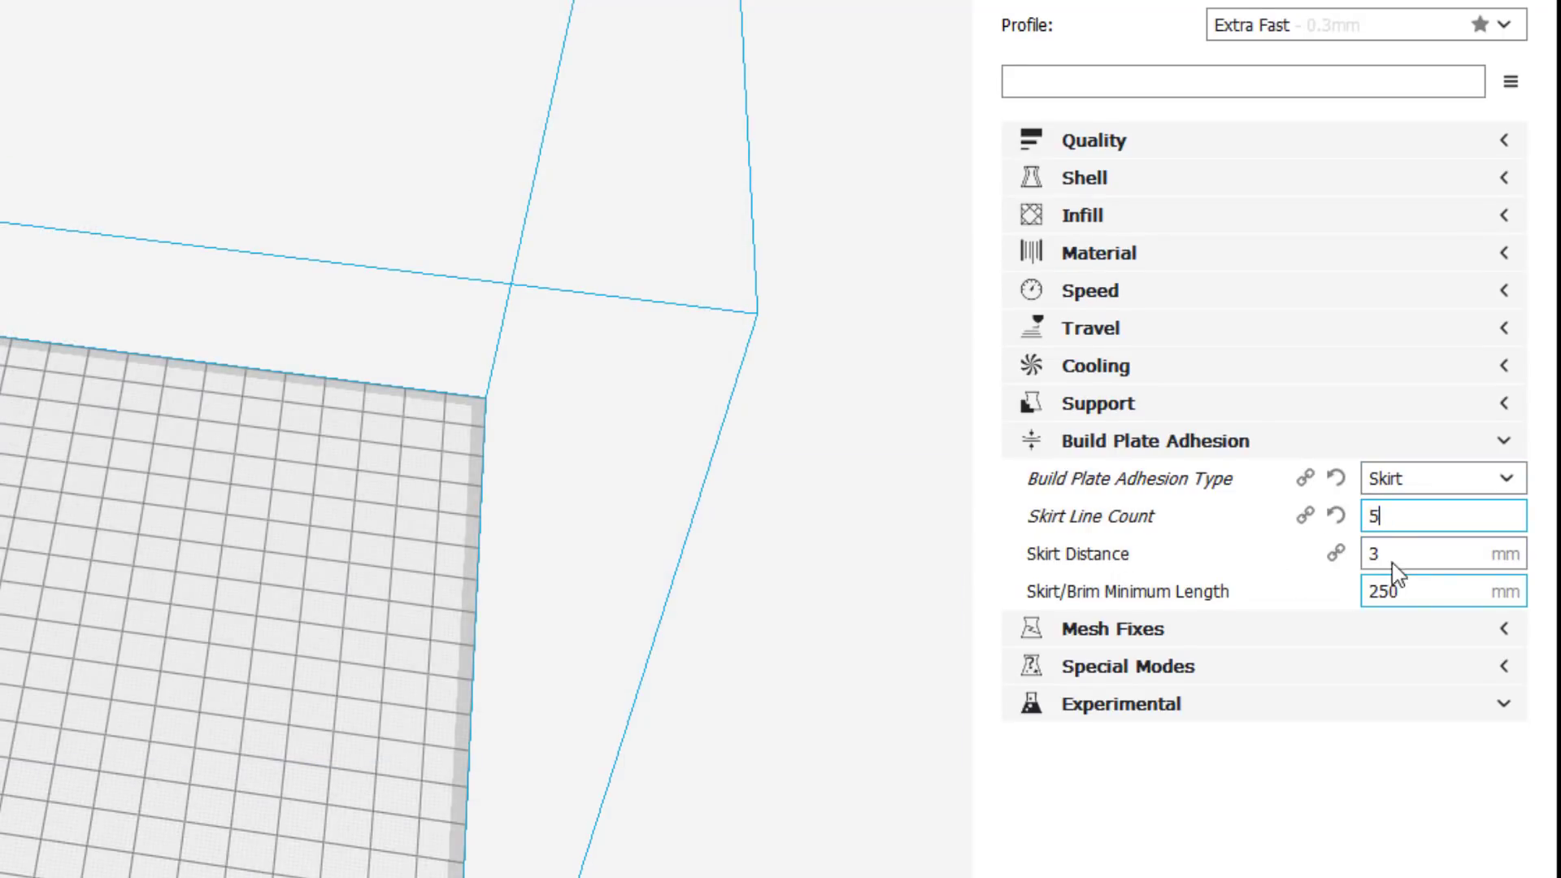
key(Tab)
text(10)
double_click(1379, 554)
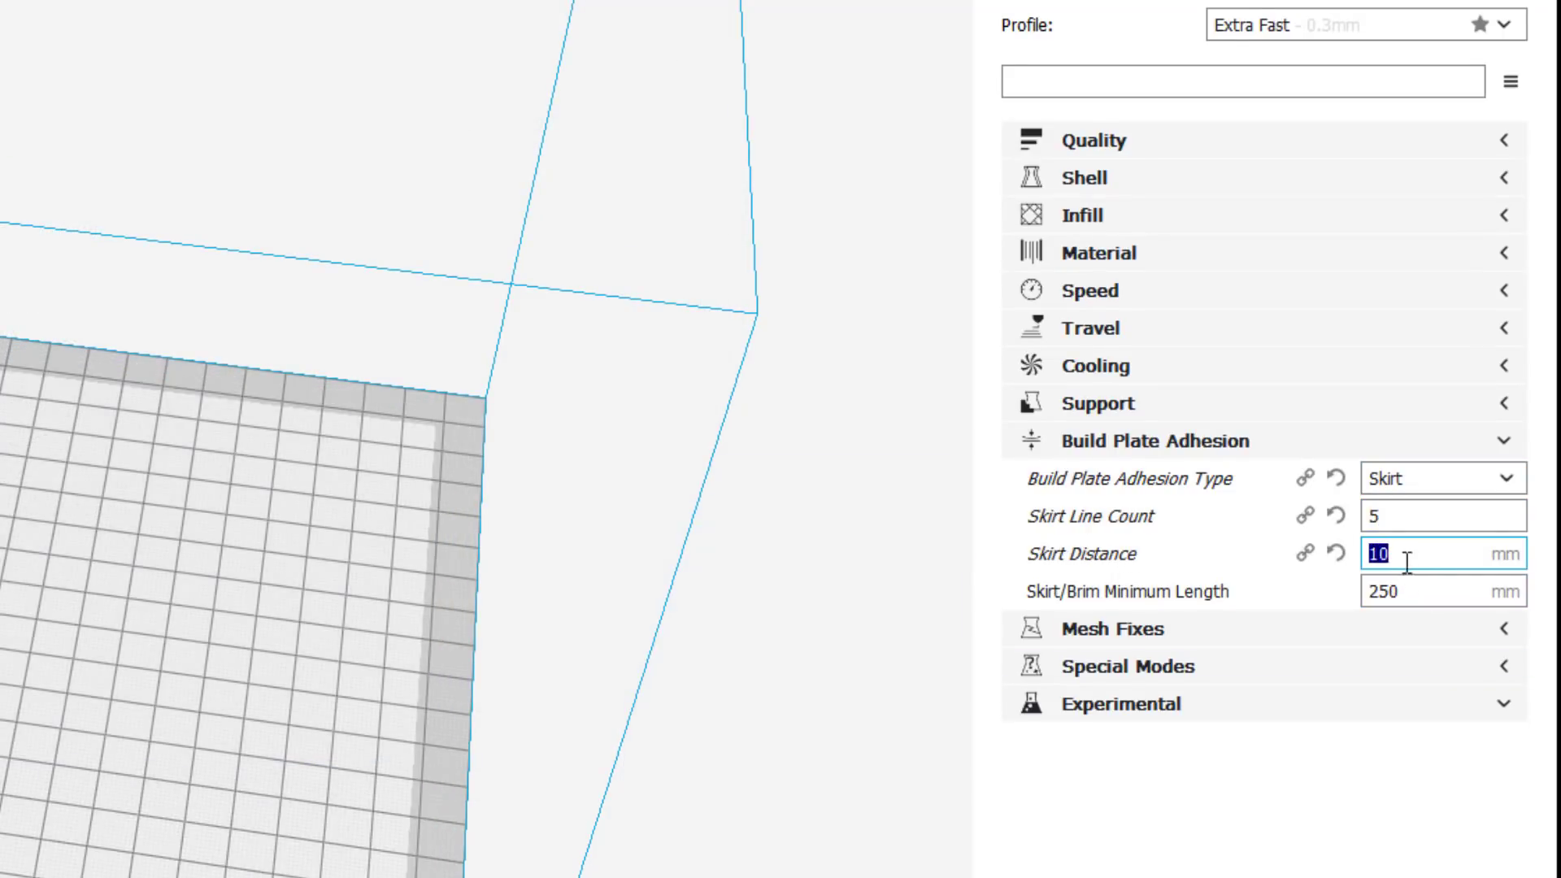
mouse_move(1410, 591)
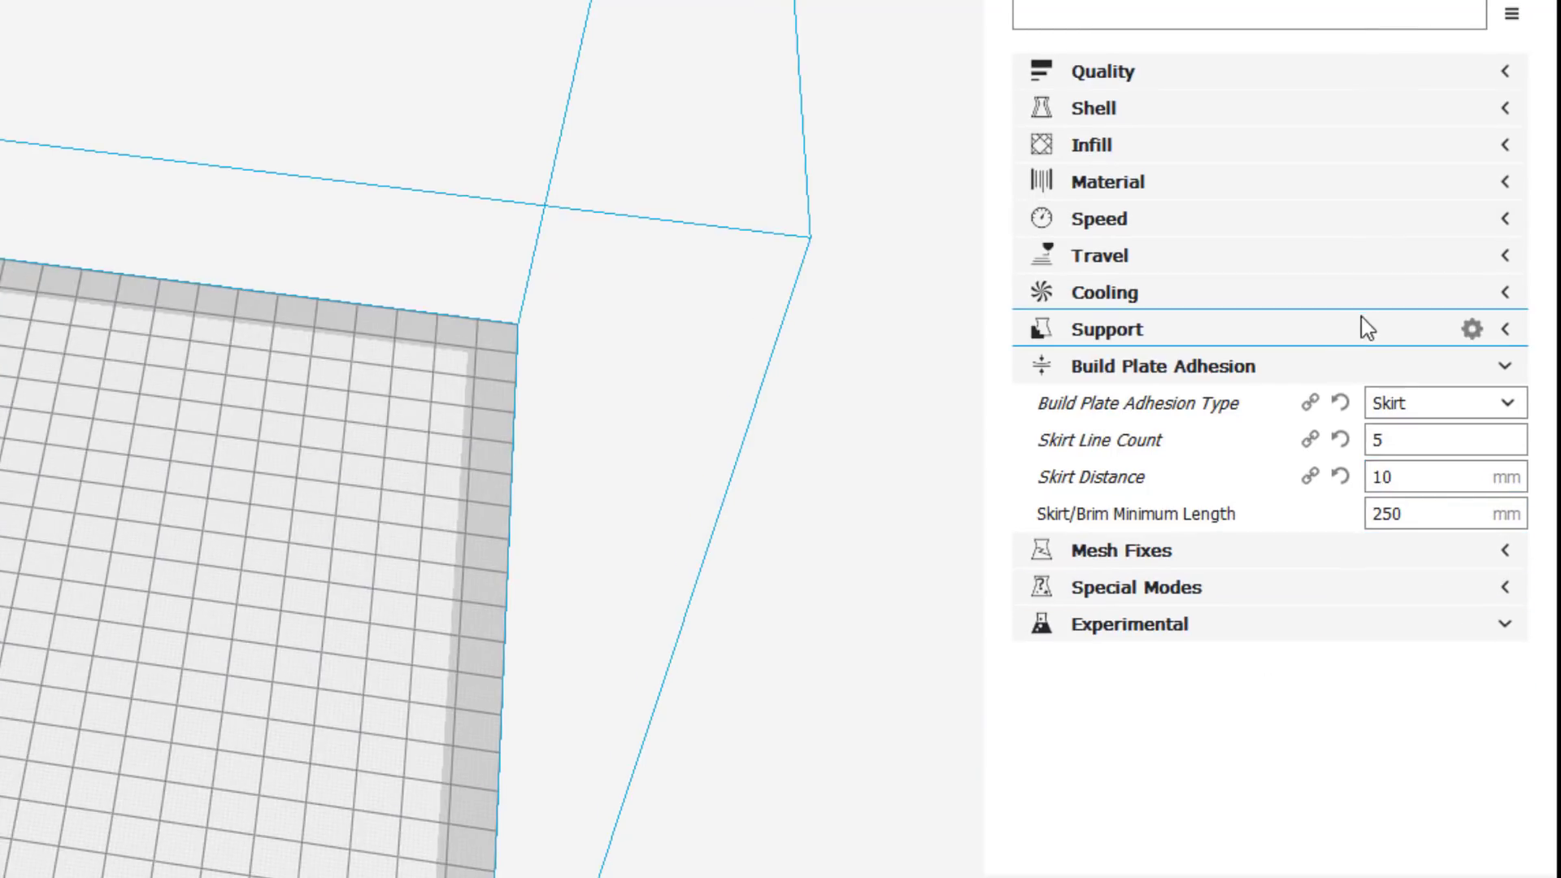
Set the Cooling section's Minimum Layer Time to 10 seconds
click(1504, 294)
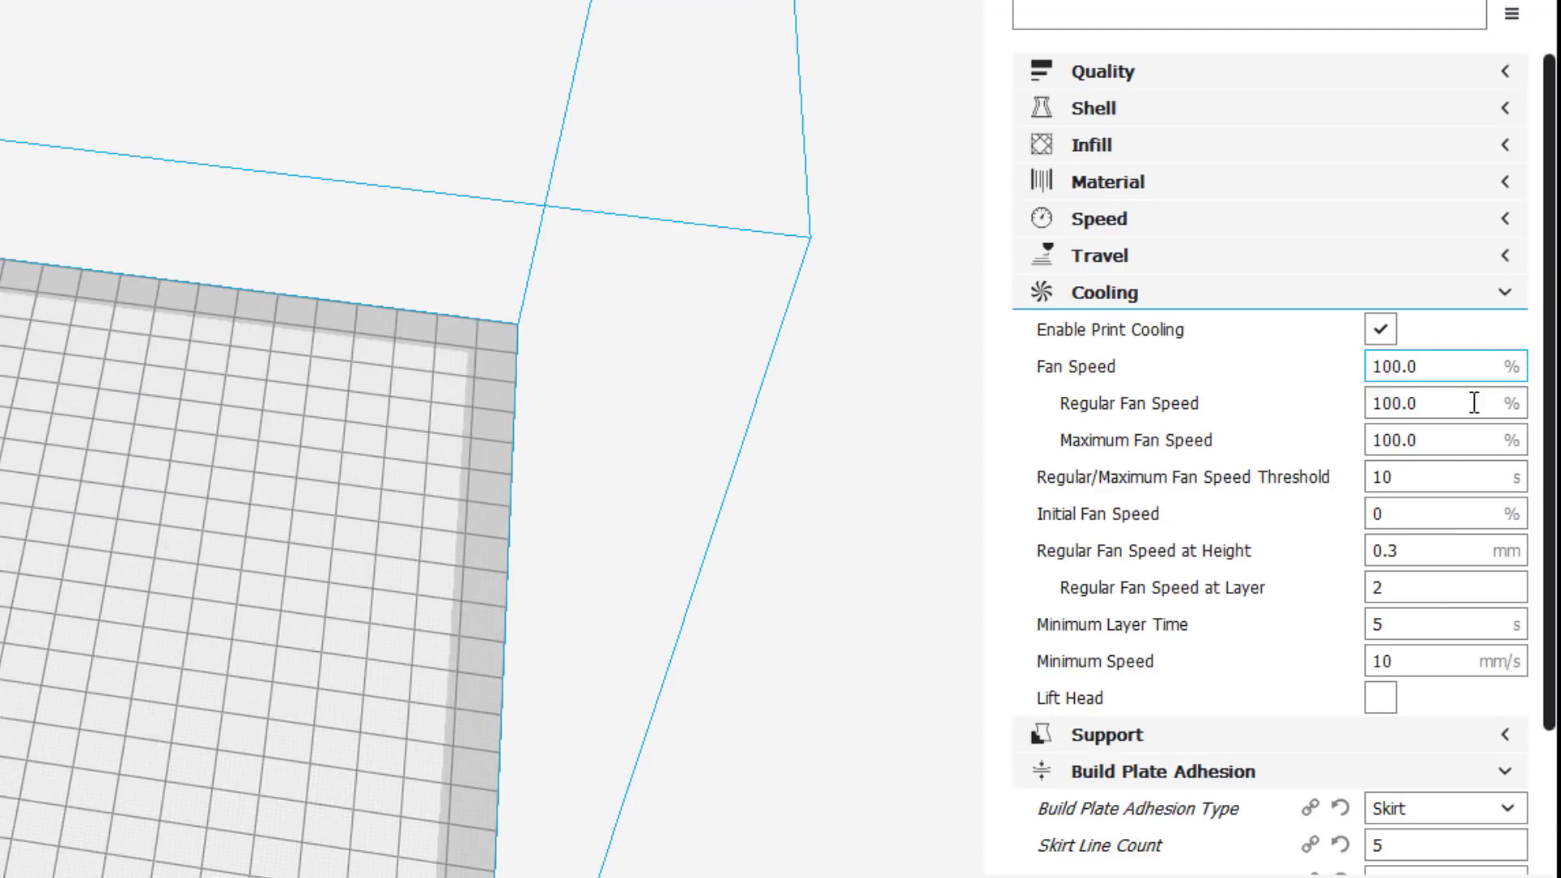
double_click(1407, 624)
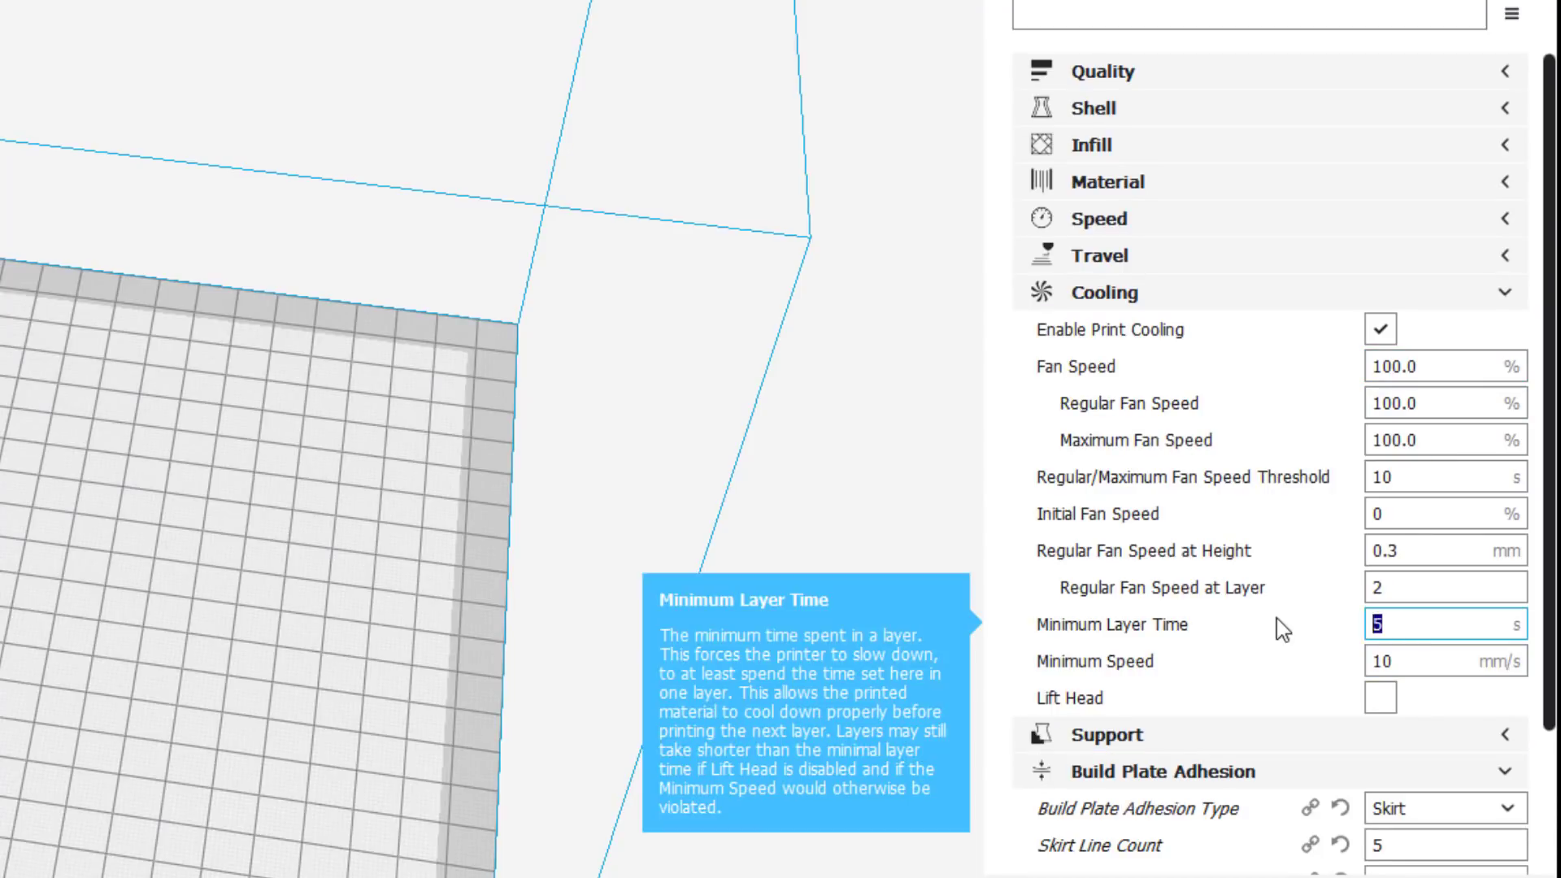
text(1)
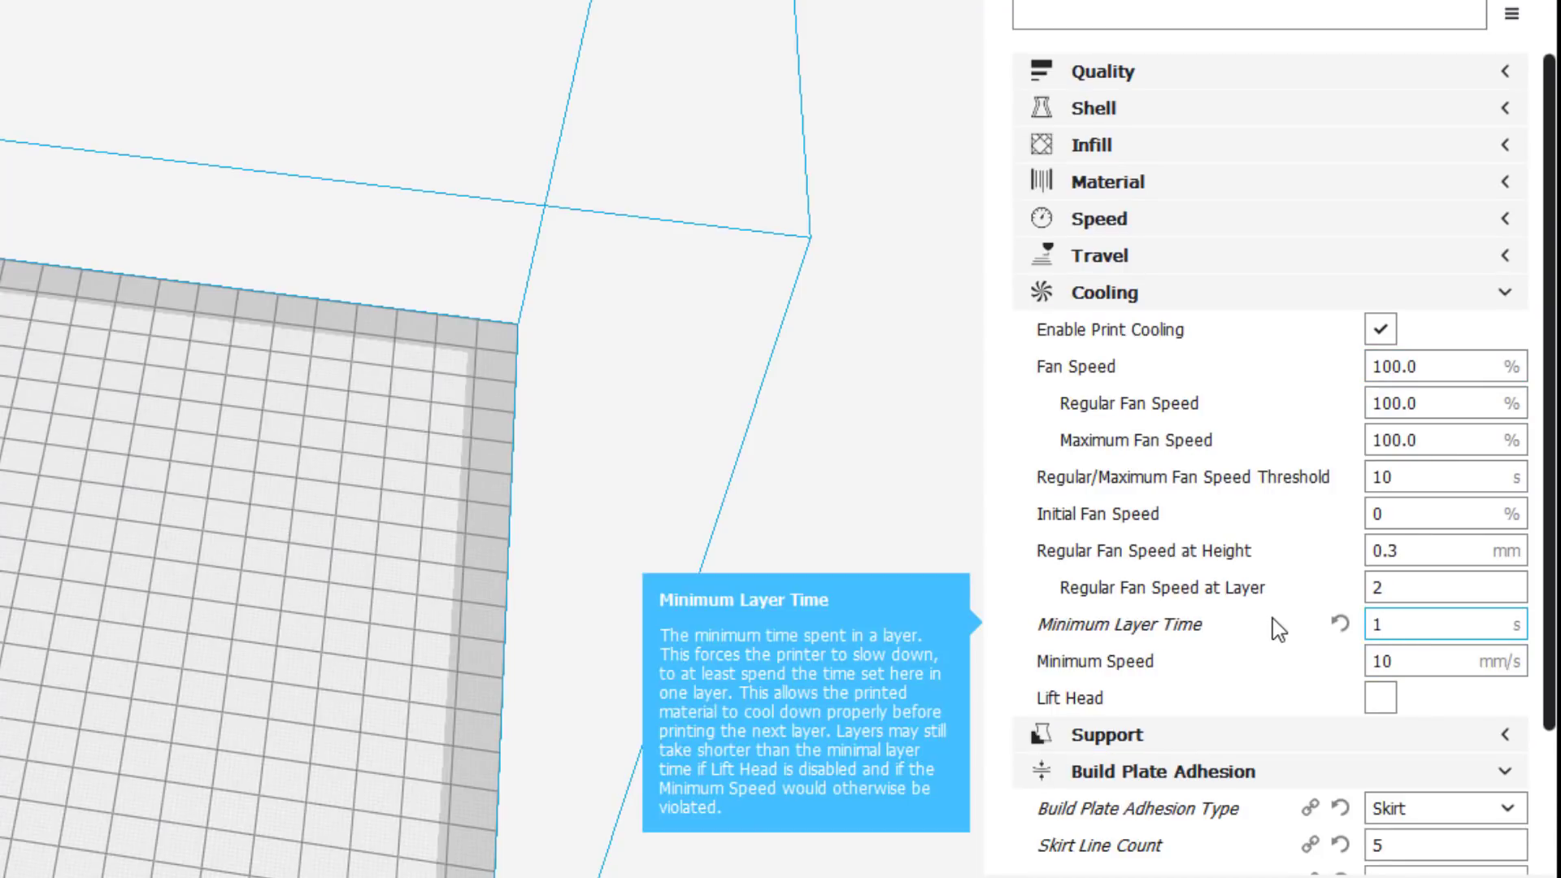
text(0)
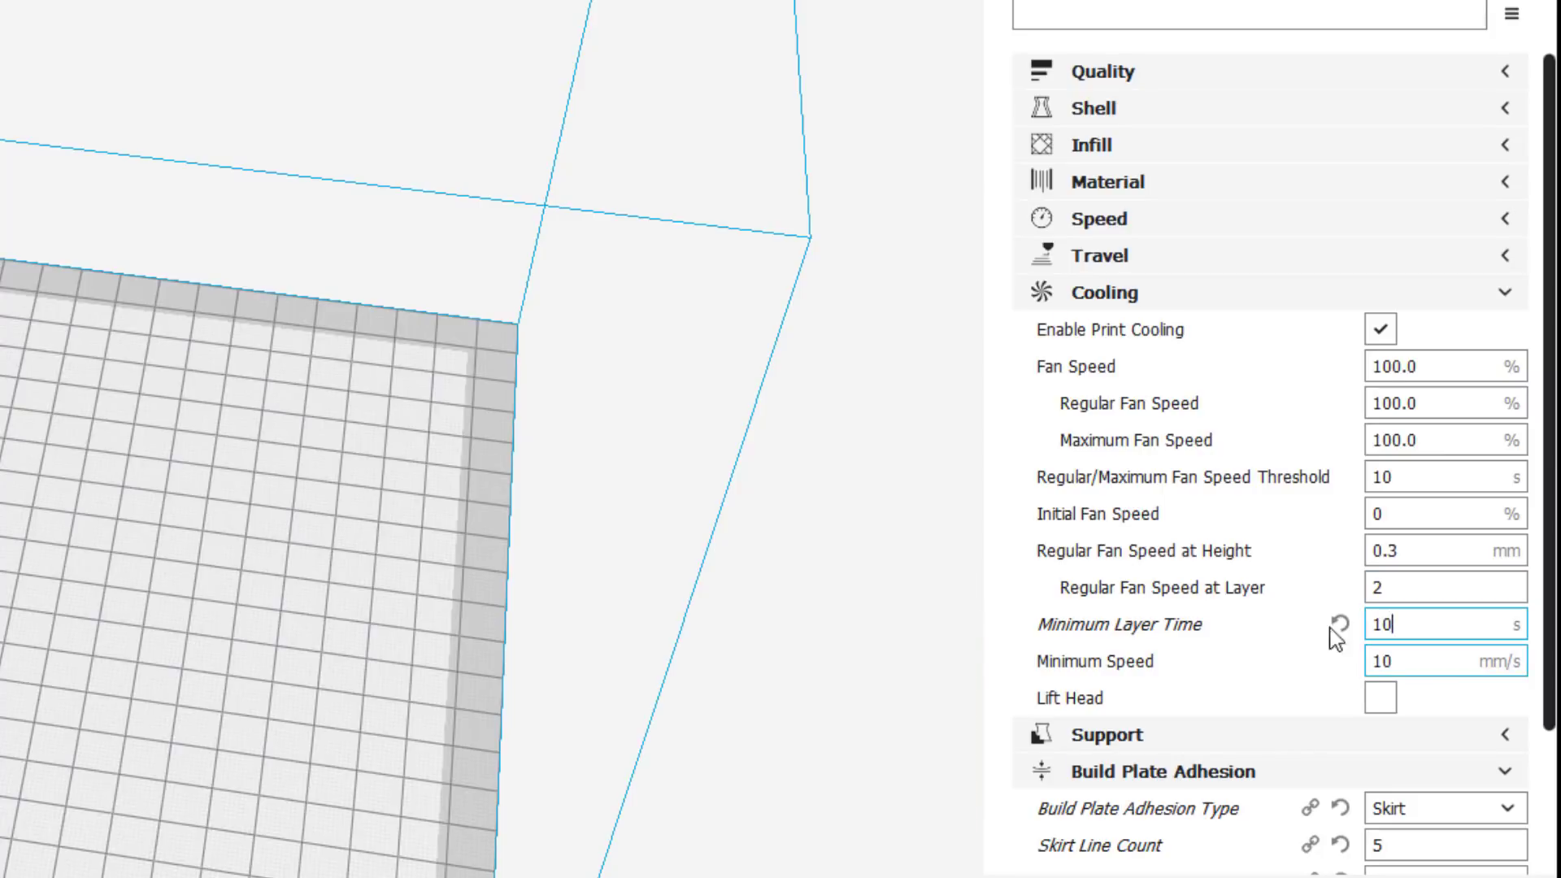
click(1505, 295)
Save the sliced cube to Removable Drive (I:) as CFFFP_my cube.gcode
click(1390, 474)
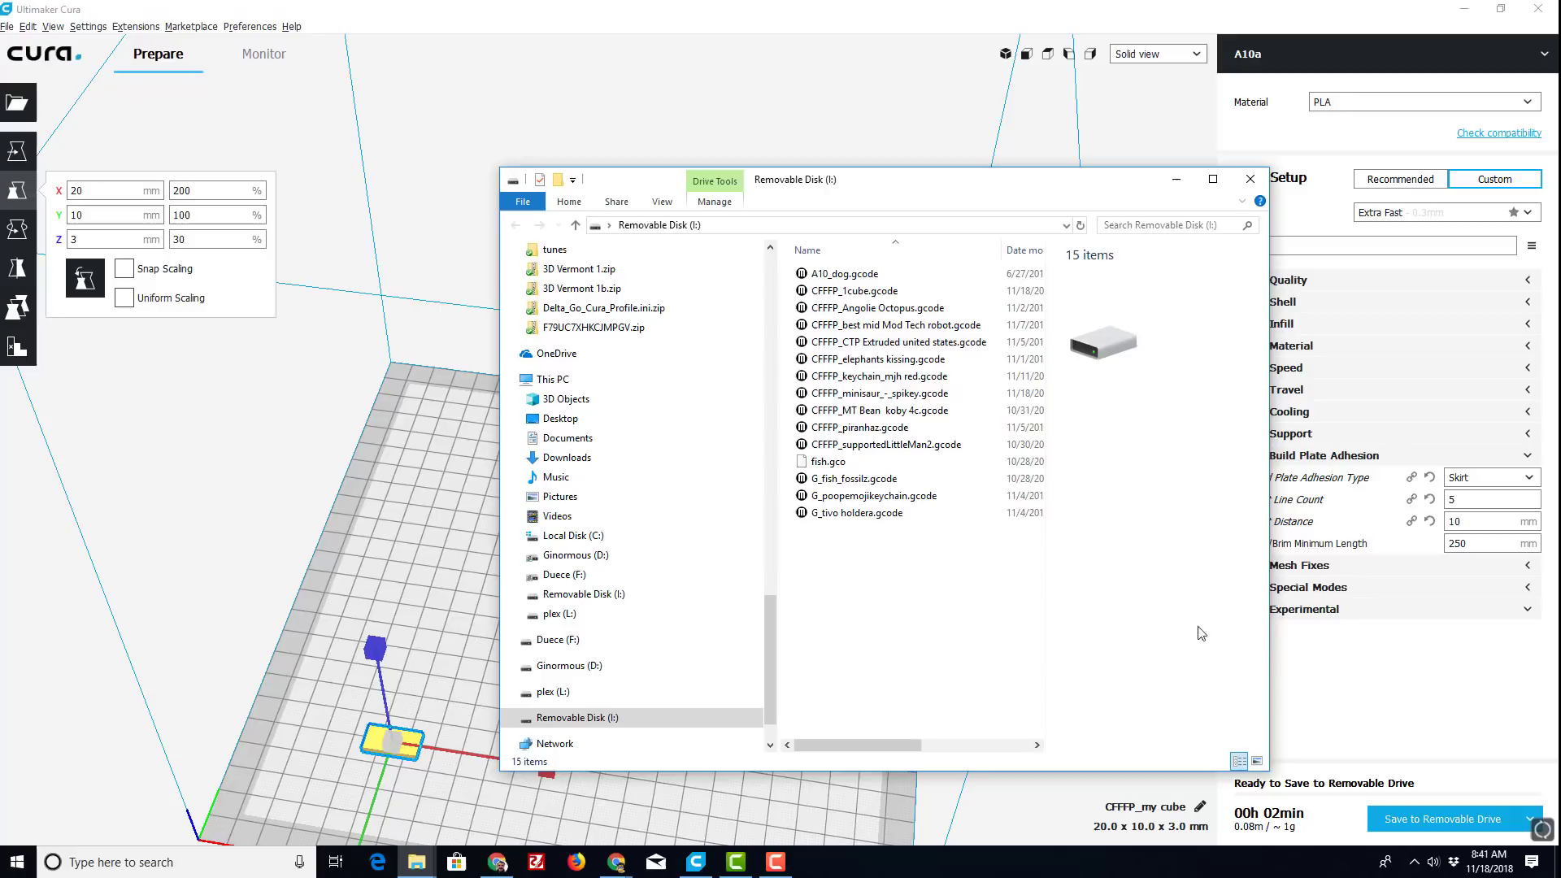
click(1409, 817)
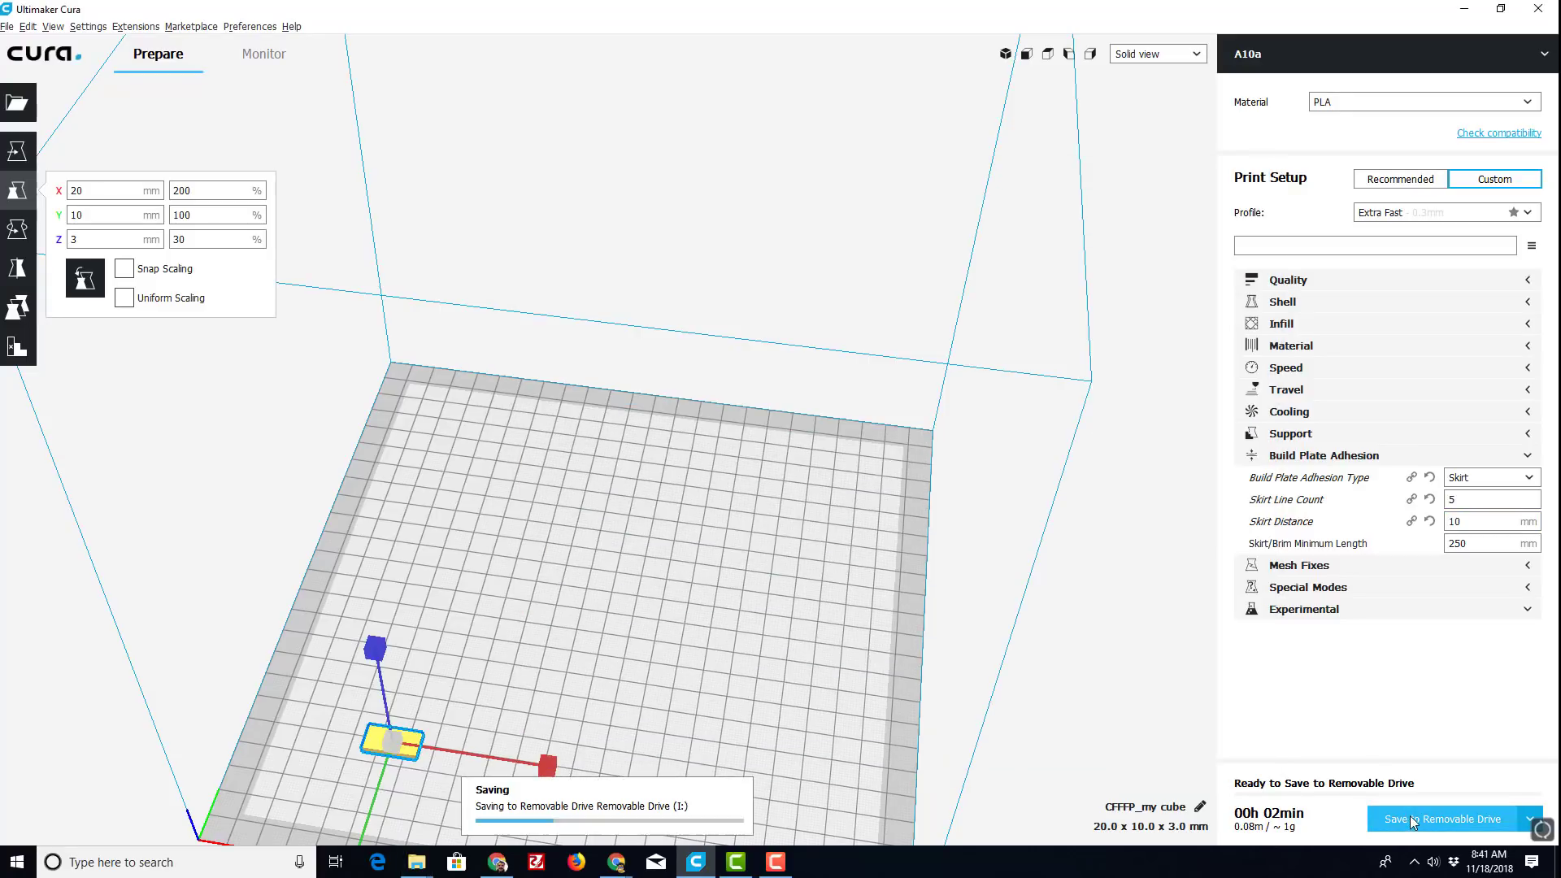